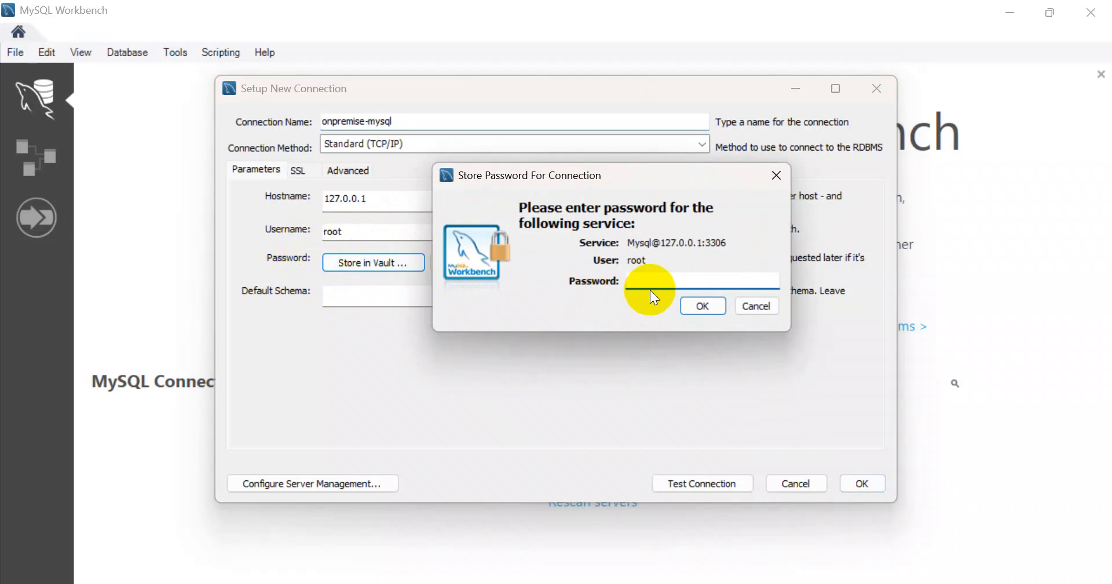
Step: Store the root password for onpremise-mysql, test the connection successfully, and save it
{"action": "type", "text": "*********"}
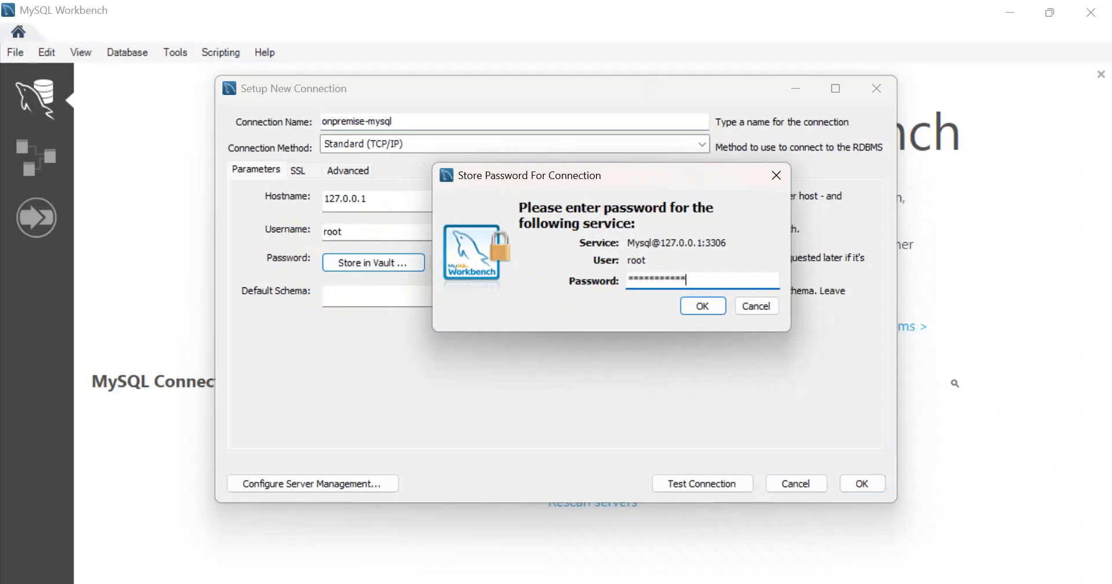
{"action": "left_click", "coordinate": [697, 309]}
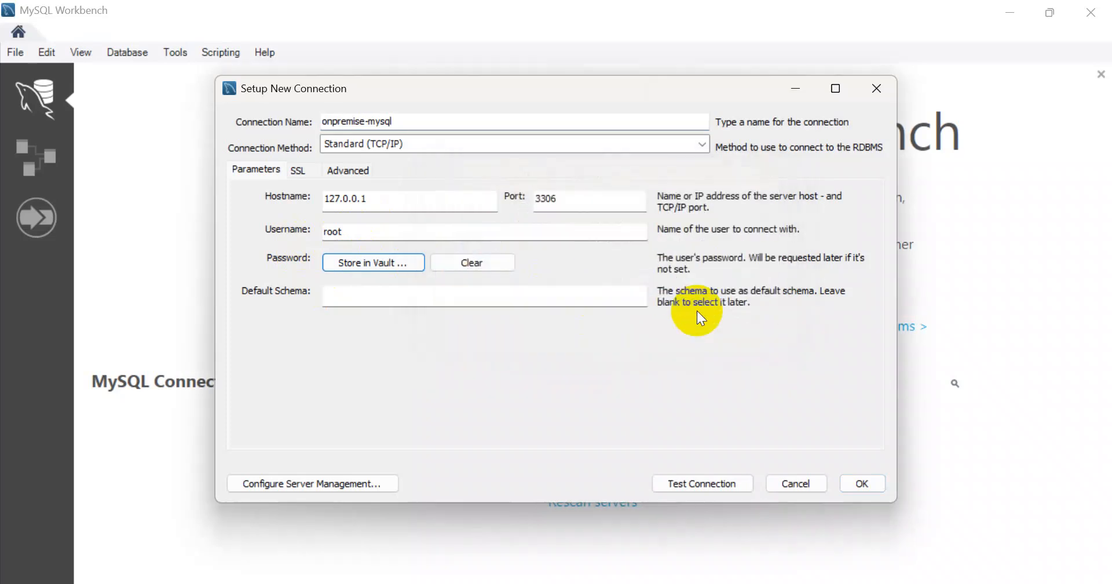
{"action": "left_click", "coordinate": [719, 481]}
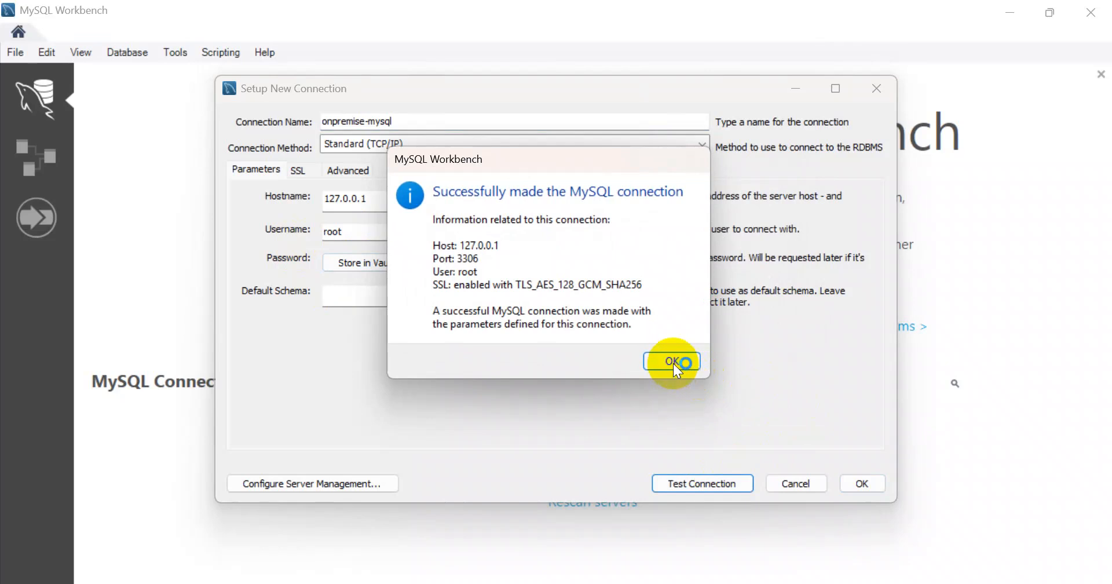
{"action": "left_click", "coordinate": [673, 364]}
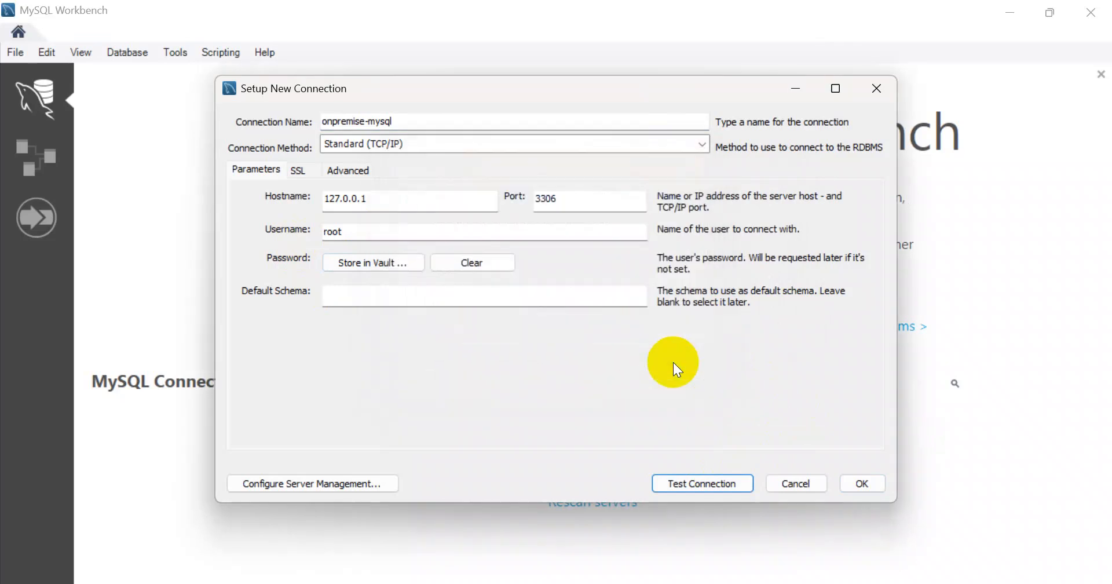
{"action": "left_click", "coordinate": [863, 483]}
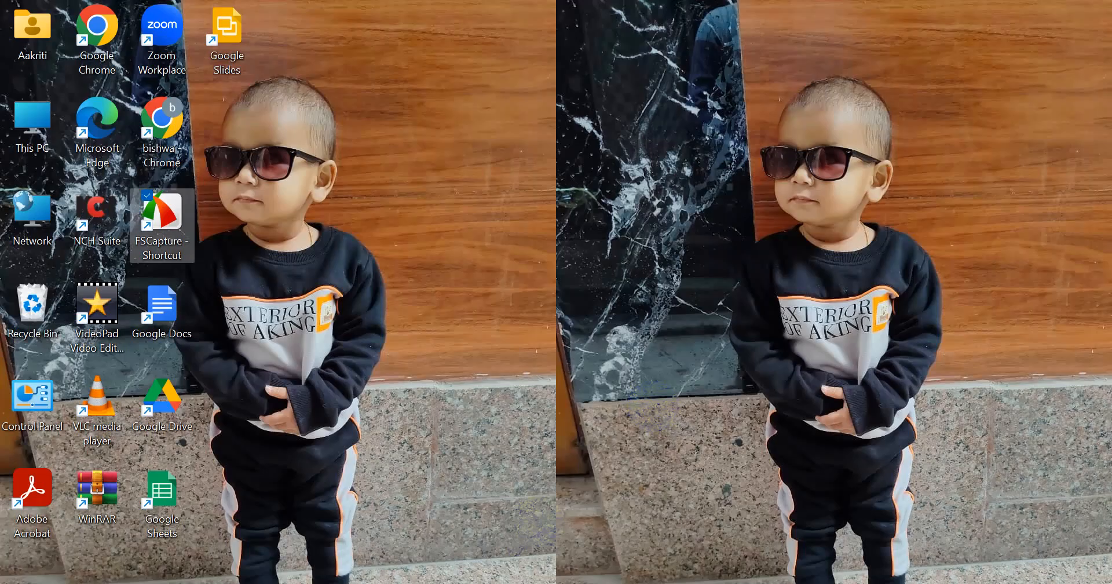
Step: Go from the Azure home page through a 'sql' search to SQL databases and start a new database
{"action": "left_click", "coordinate": [508, 559]}
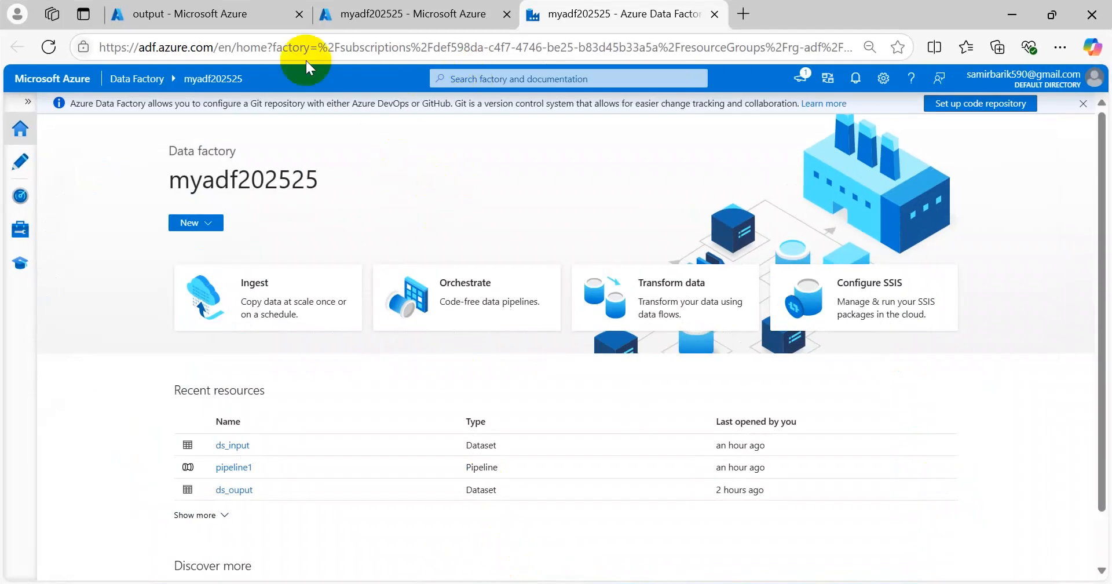
{"action": "left_click", "coordinate": [138, 13]}
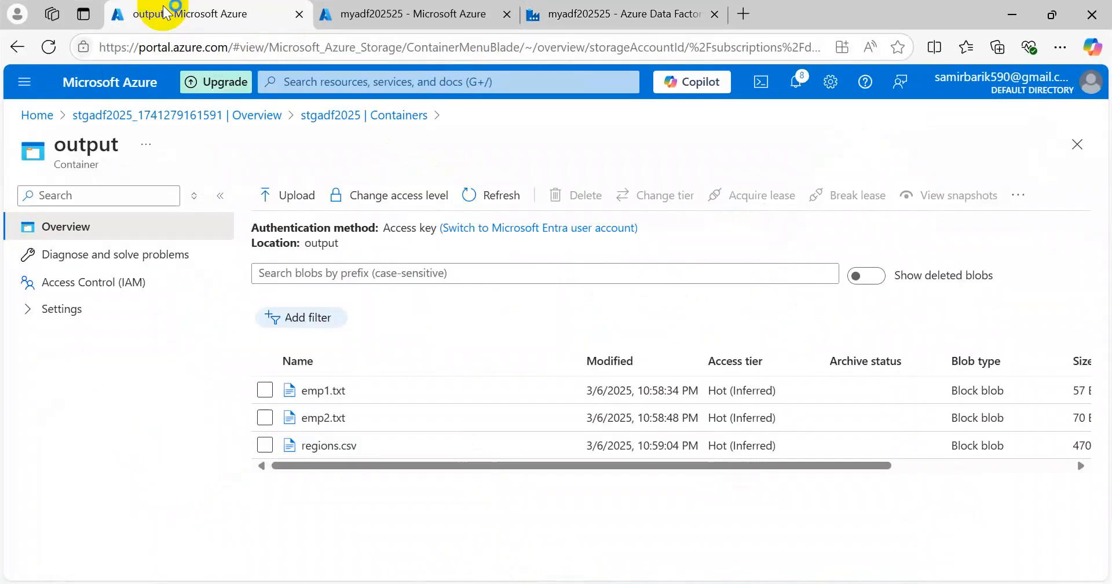
{"action": "left_click", "coordinate": [36, 116]}
{"action": "left_click", "coordinate": [336, 81]}
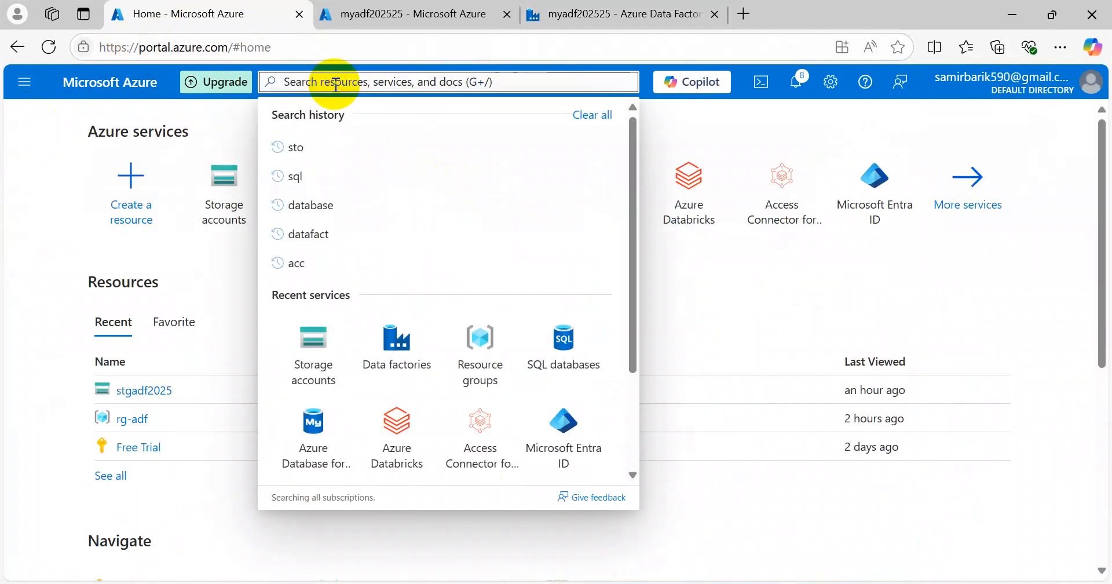
{"action": "type", "text": "sql"}
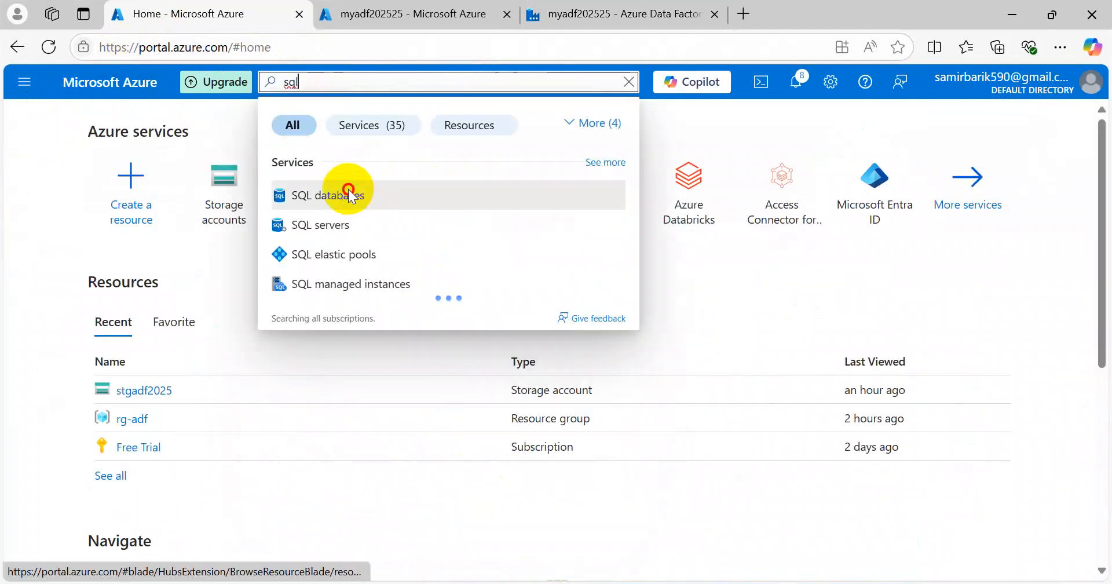
{"action": "left_click", "coordinate": [349, 196]}
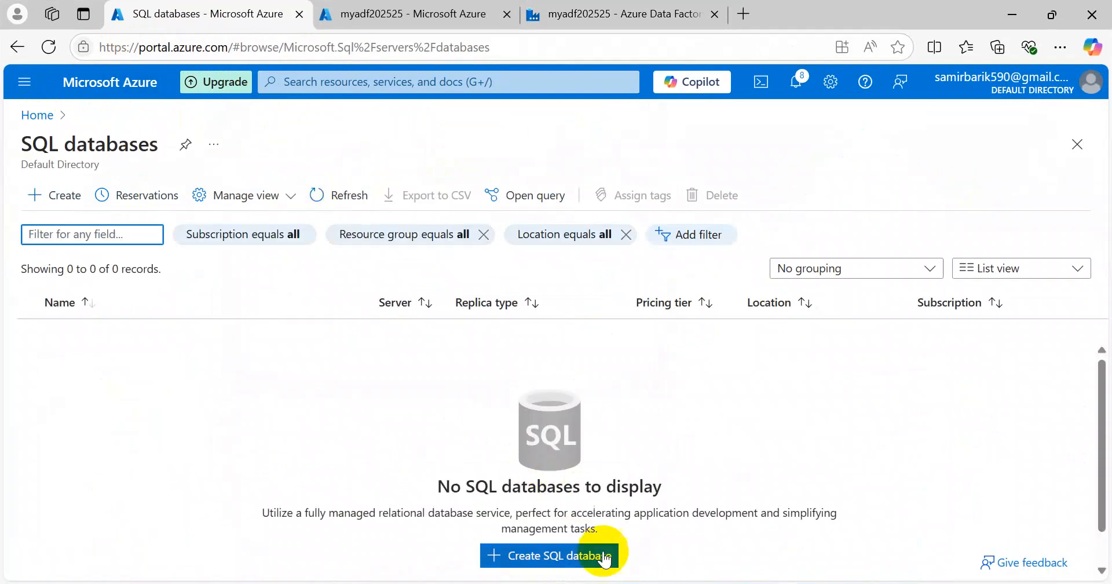
{"action": "left_click", "coordinate": [571, 557]}
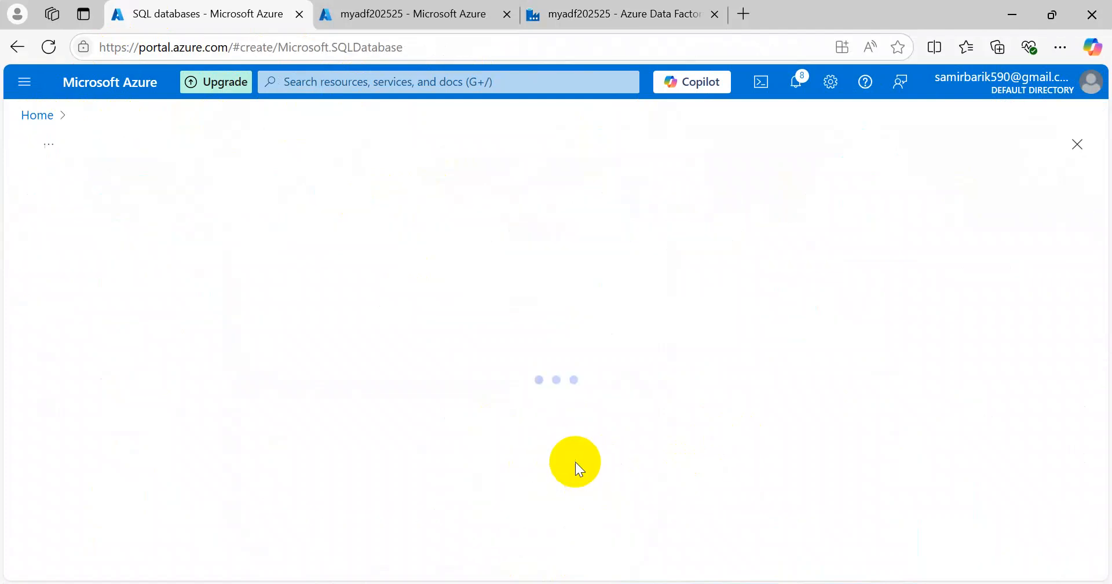
{"action": "scroll", "coordinate": [287, 339], "scroll_direction": "down", "scroll_amount": 3}
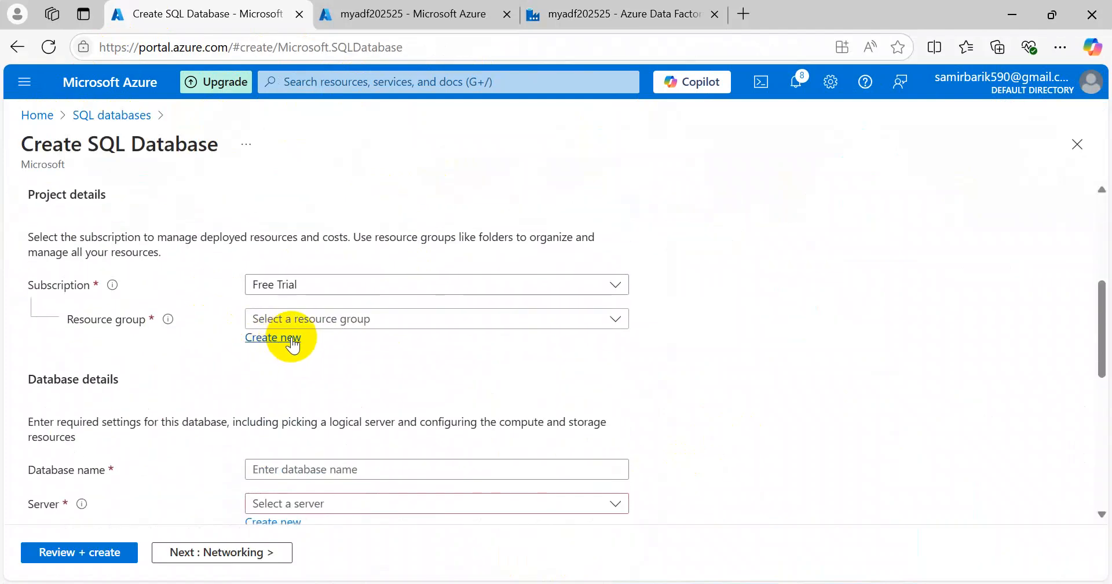
Step: Choose resource group rg-adf and name the database dev_db, finding no existing server
{"action": "left_click", "coordinate": [278, 316]}
{"action": "left_click", "coordinate": [278, 402]}
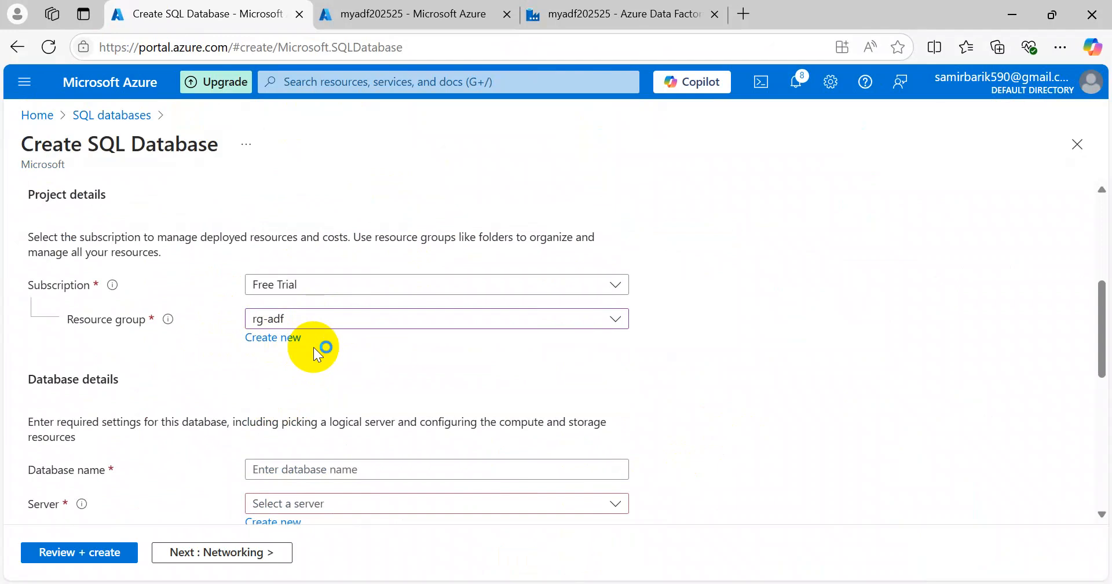
{"action": "scroll", "coordinate": [313, 347], "scroll_direction": "down", "scroll_amount": 5}
{"action": "left_click", "coordinate": [277, 209]}
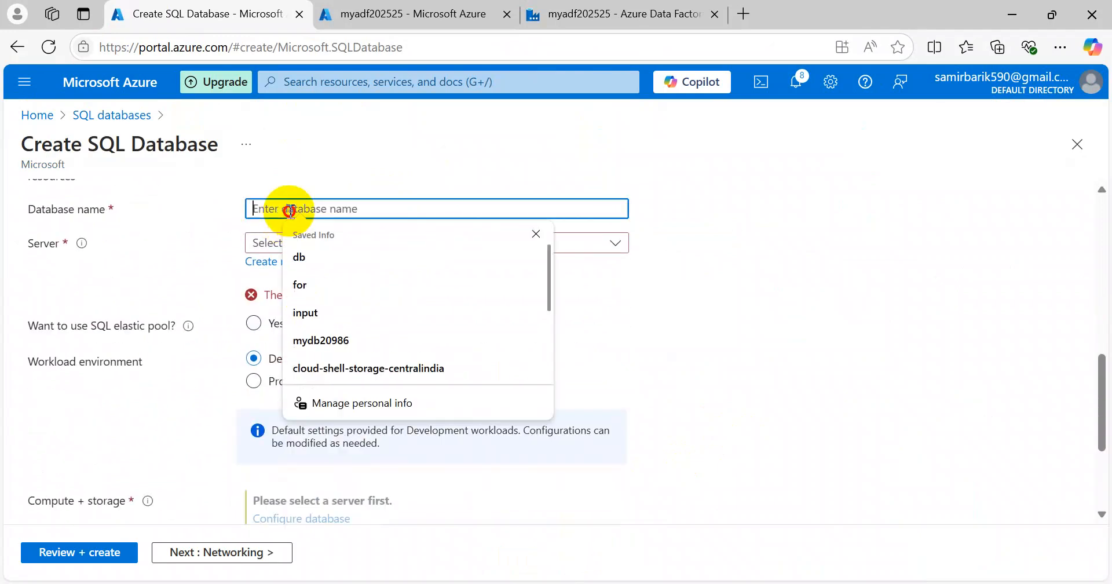
{"action": "type", "text": "d"}
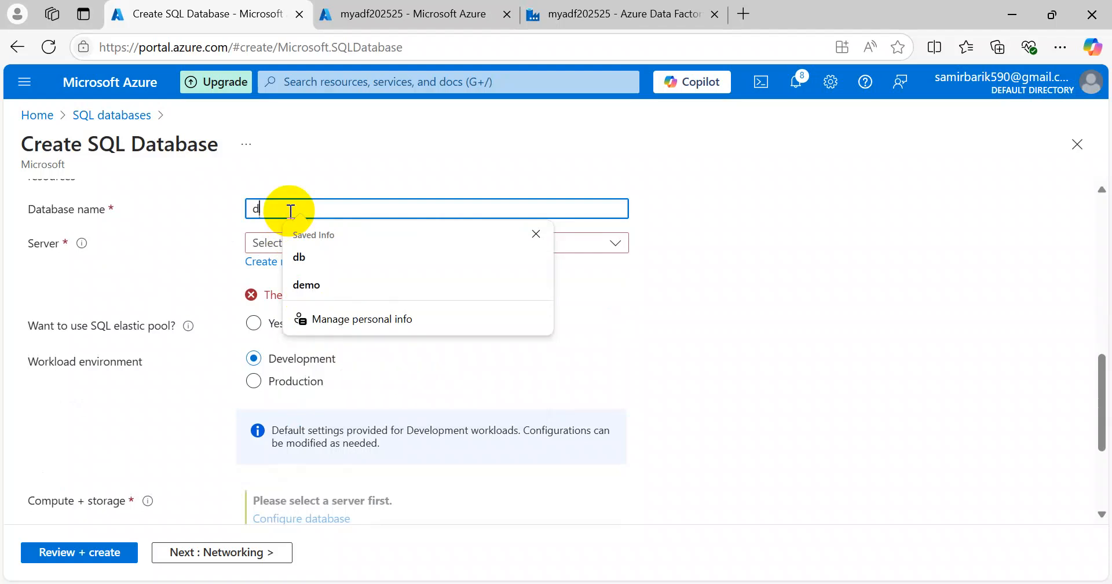
{"action": "type", "text": "ev_db"}
{"action": "left_click", "coordinate": [379, 247]}
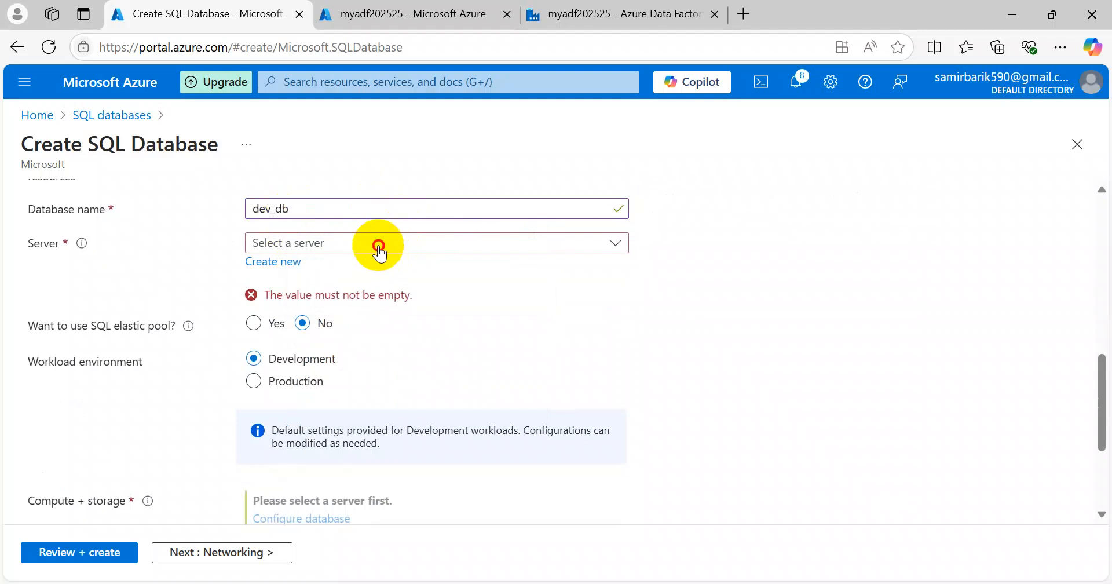
{"action": "left_click", "coordinate": [180, 265]}
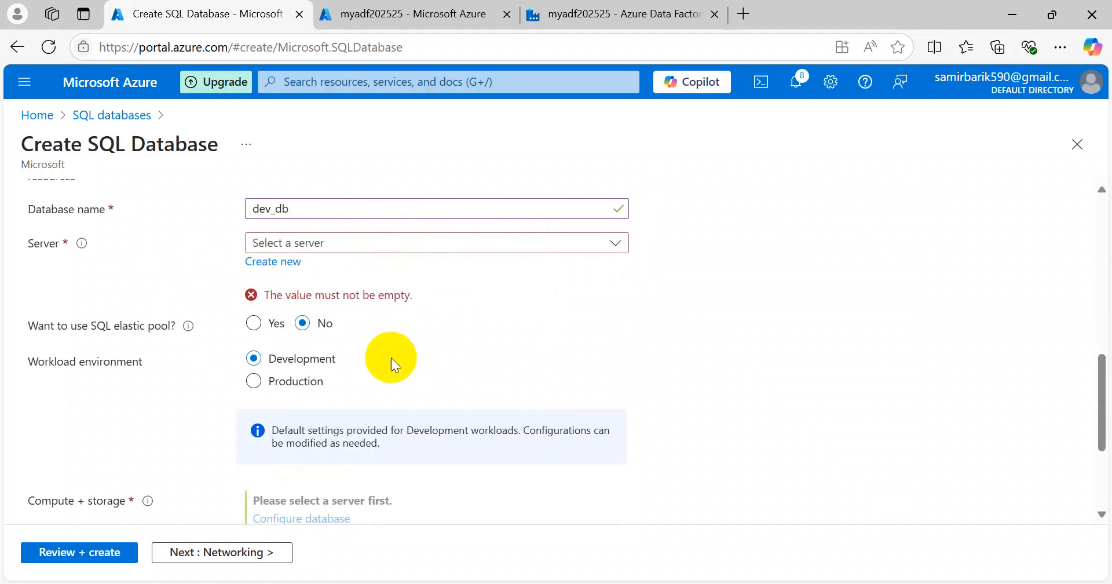
Step: Start a new server named mysqldb202525 located in (US) East US 2
{"action": "left_click", "coordinate": [283, 263]}
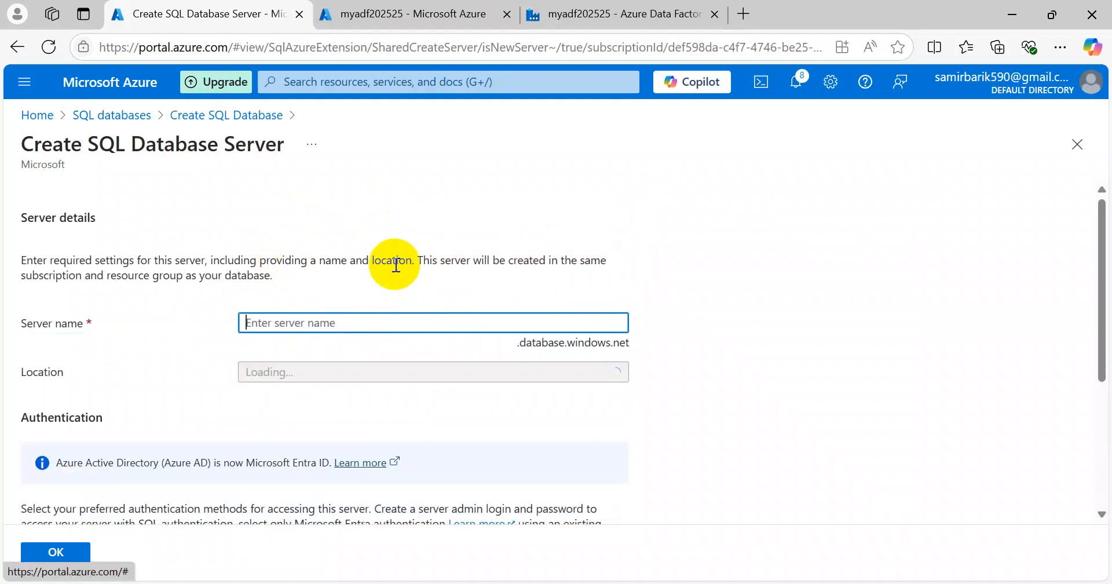
{"action": "type", "text": "my"}
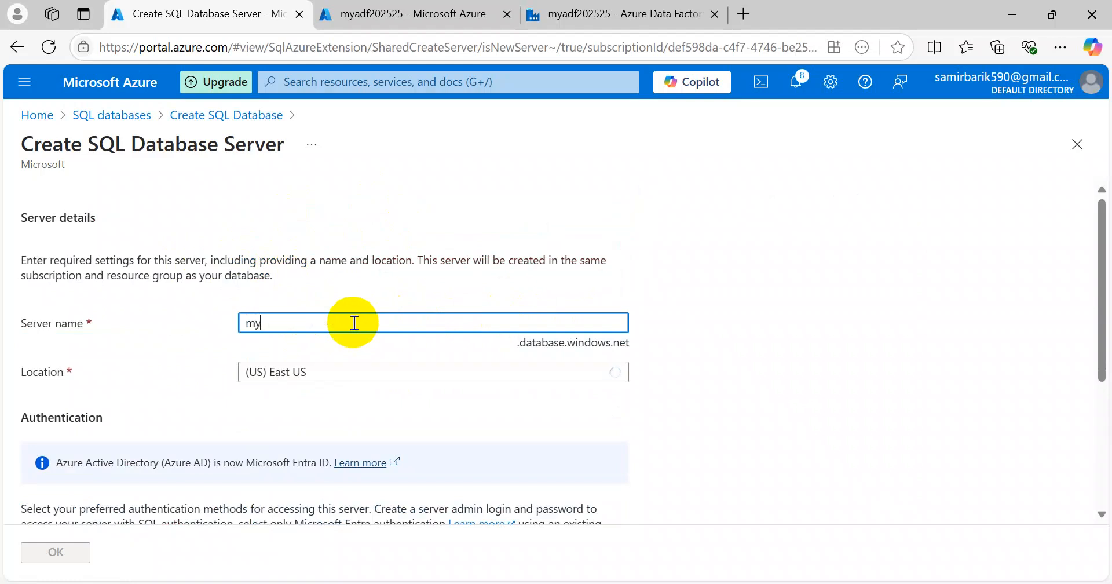
{"action": "type", "text": "sqldb20"}
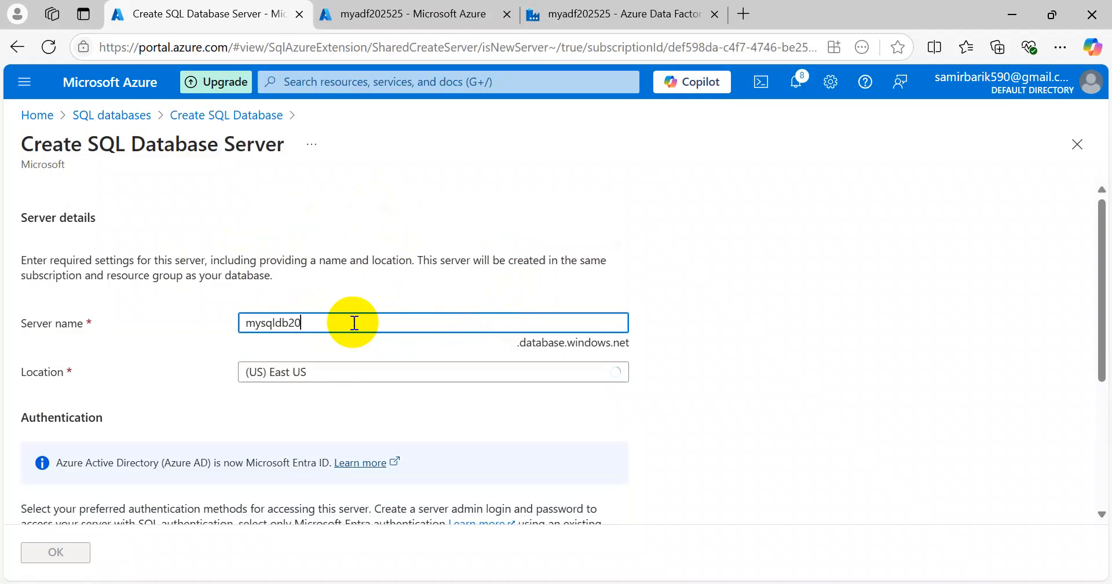
{"action": "type", "text": "2525"}
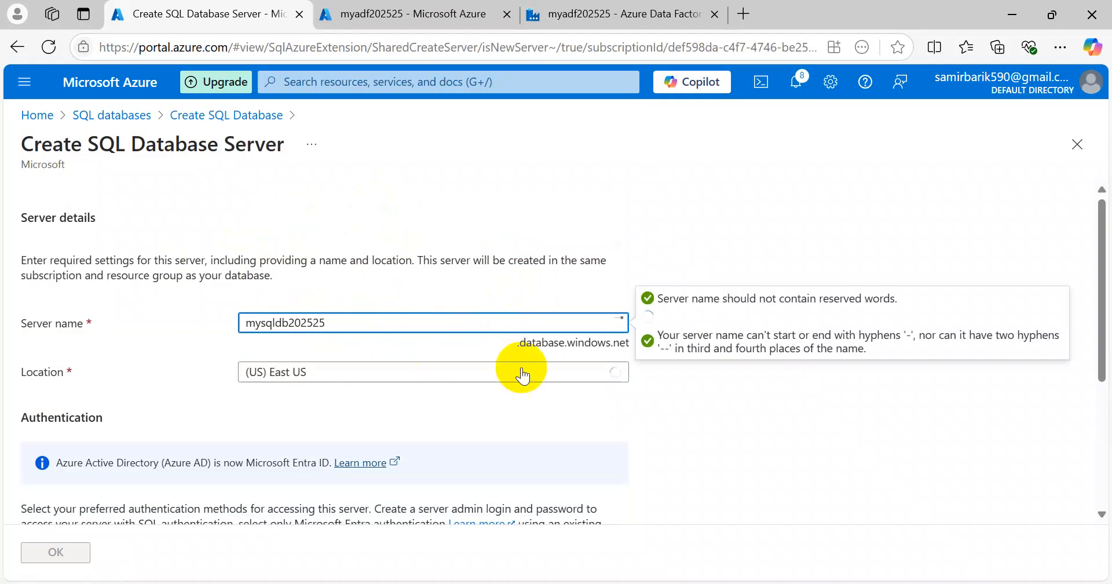
{"action": "left_click", "coordinate": [772, 438]}
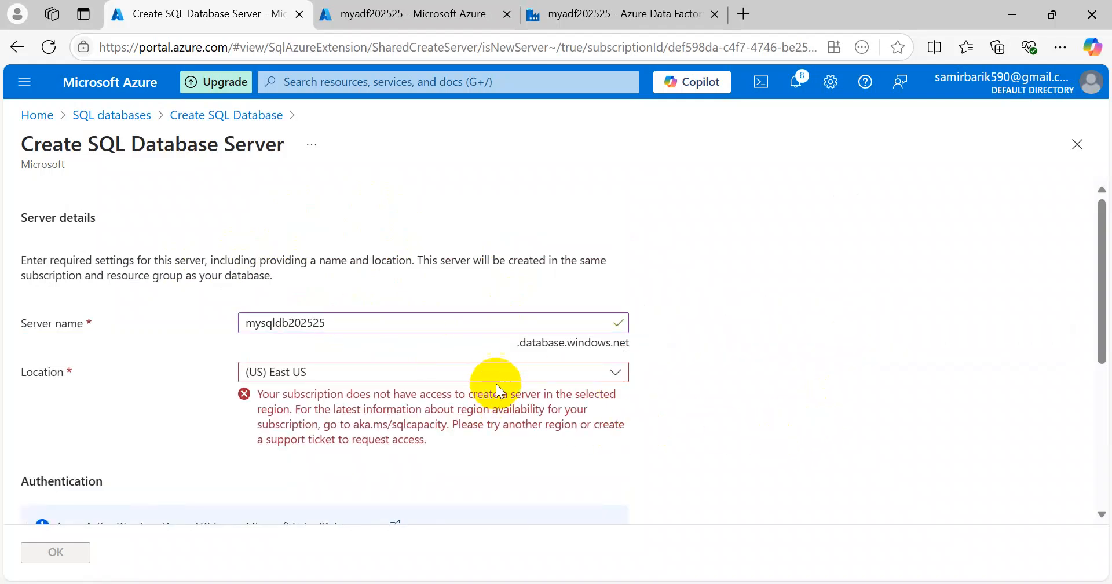
{"action": "left_click", "coordinate": [348, 374]}
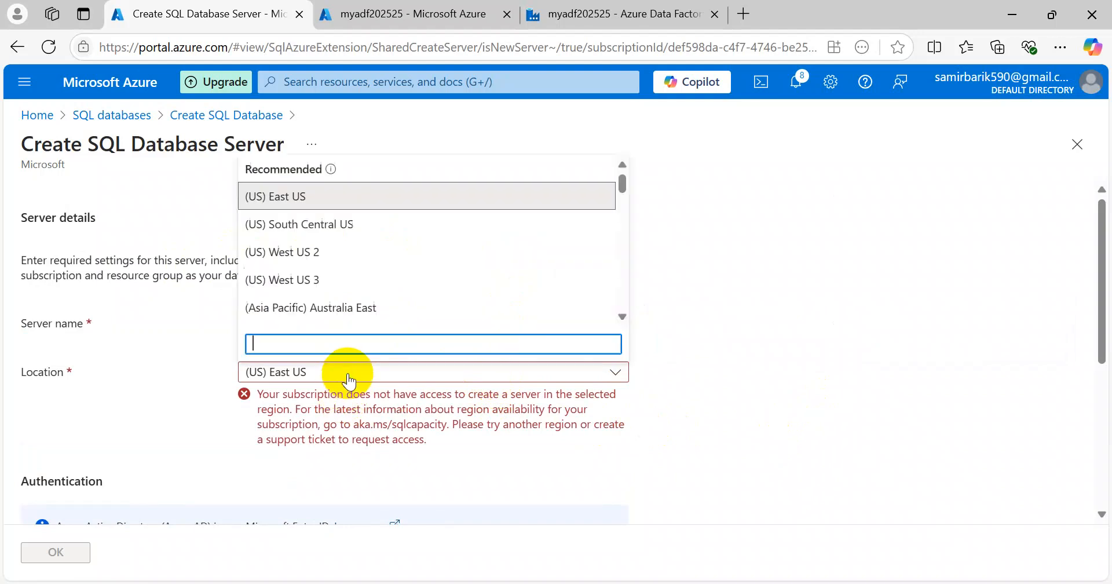
{"action": "scroll", "coordinate": [353, 278], "scroll_direction": "down", "scroll_amount": 4}
{"action": "scroll", "coordinate": [357, 281], "scroll_direction": "down", "scroll_amount": 10}
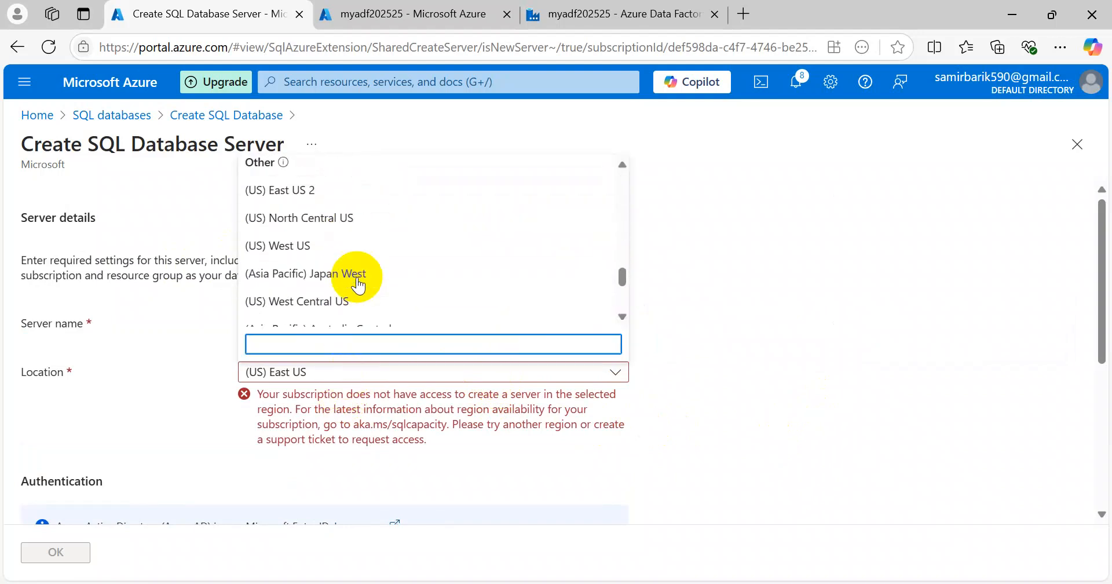
{"action": "left_click", "coordinate": [289, 190]}
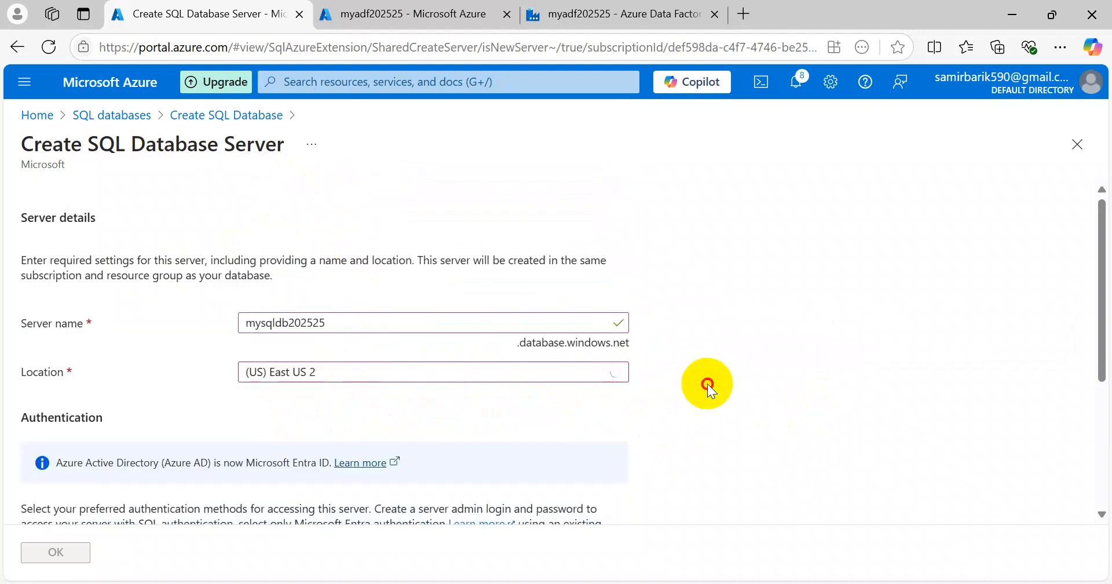
{"action": "scroll", "coordinate": [707, 388], "scroll_direction": "down", "scroll_amount": 5}
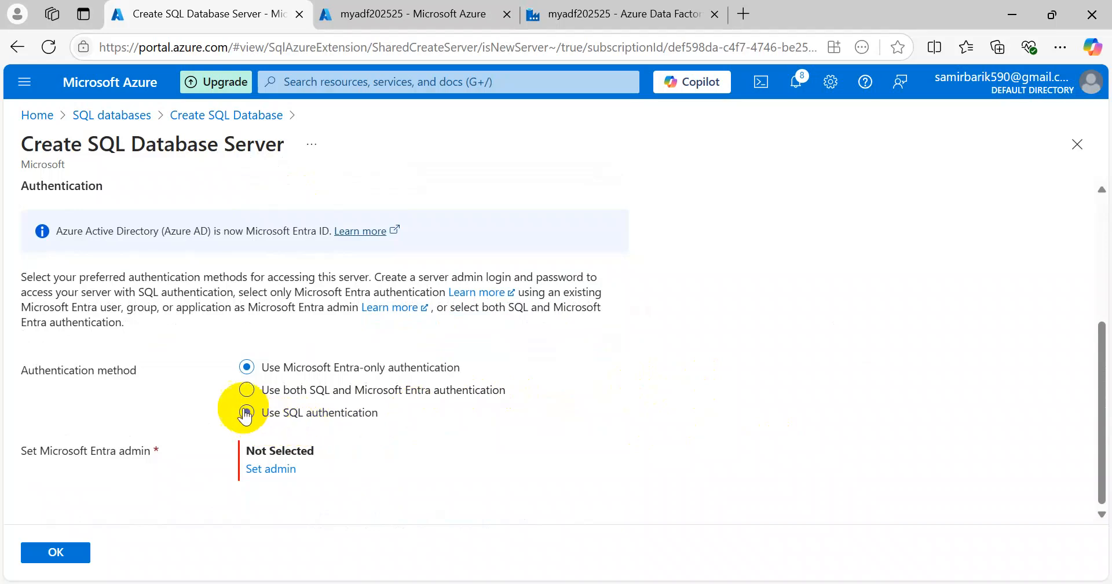
Step: Switch the new server to SQL authentication with server admin login 'mysql'
{"action": "scroll", "coordinate": [109, 390], "scroll_direction": "up", "scroll_amount": 3}
{"action": "scroll", "coordinate": [174, 376], "scroll_direction": "down", "scroll_amount": 3}
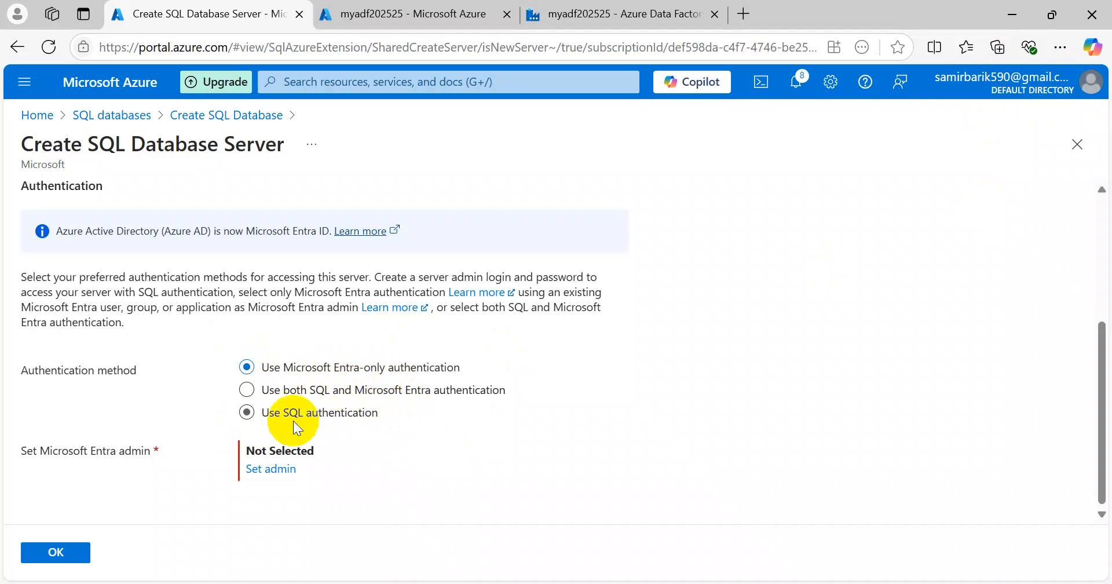
{"action": "left_click", "coordinate": [245, 412]}
{"action": "scroll", "coordinate": [283, 427], "scroll_direction": "down", "scroll_amount": 1}
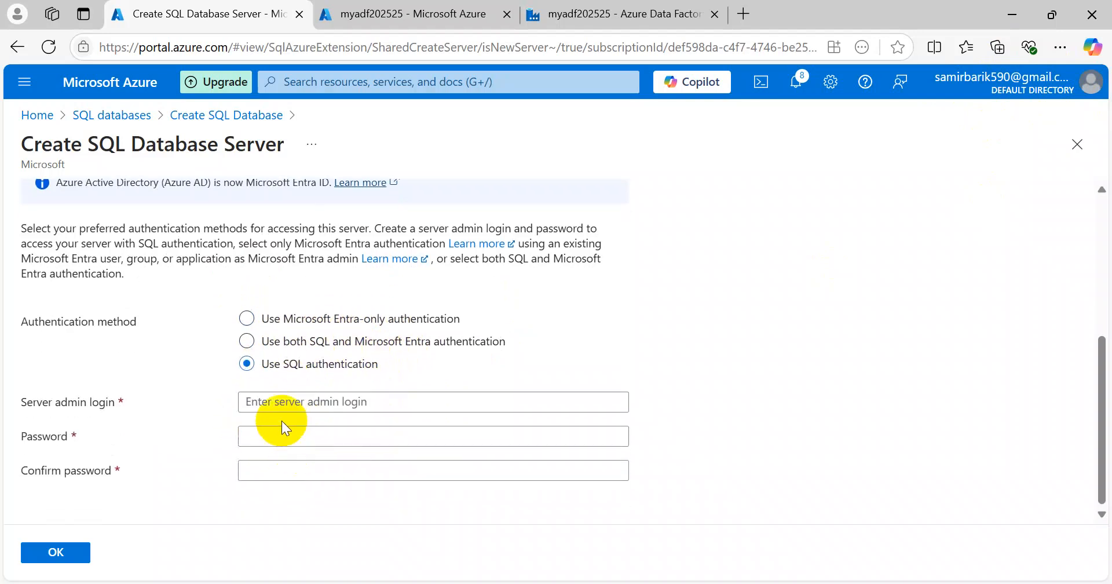
{"action": "left_click", "coordinate": [287, 402]}
{"action": "left_click", "coordinate": [473, 368]}
{"action": "left_click", "coordinate": [303, 403]}
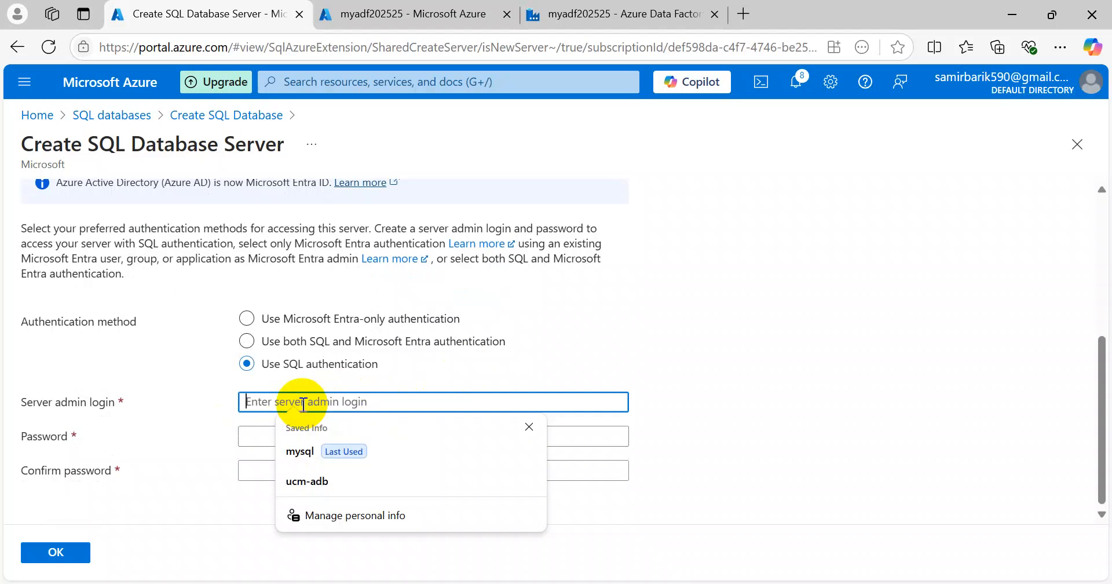
{"action": "type", "text": "mysql"}
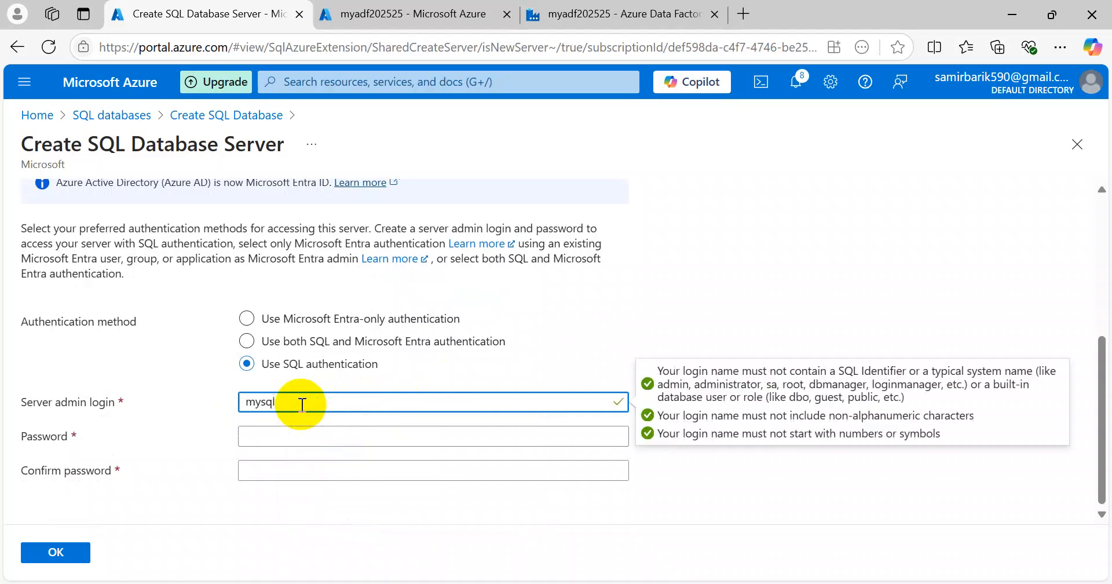
Step: Enter and confirm the server admin password, then accept the new server settings
{"action": "left_click", "coordinate": [267, 438]}
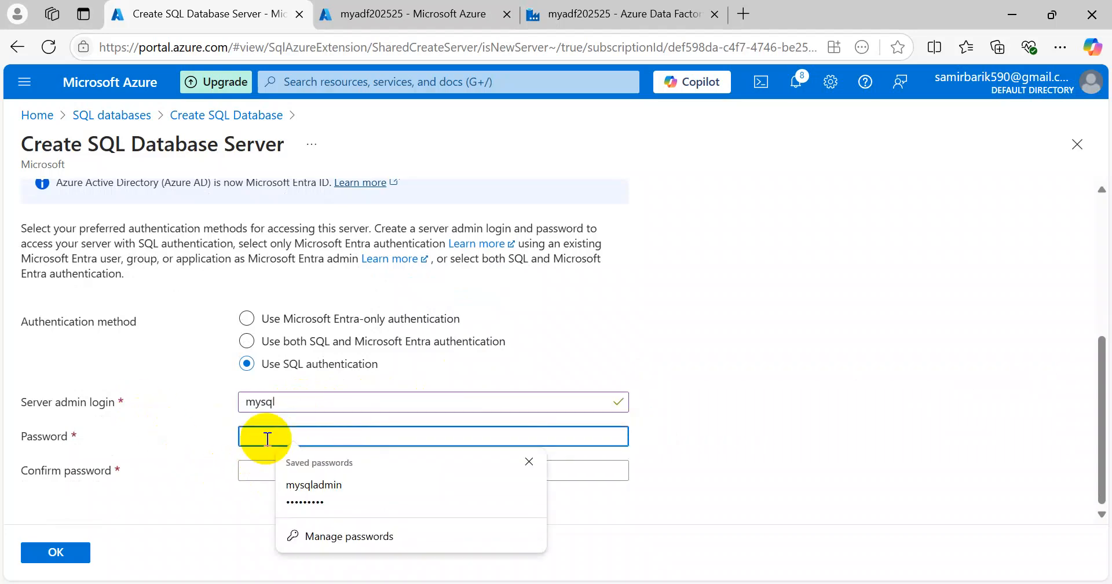
{"action": "type", "text": "••"}
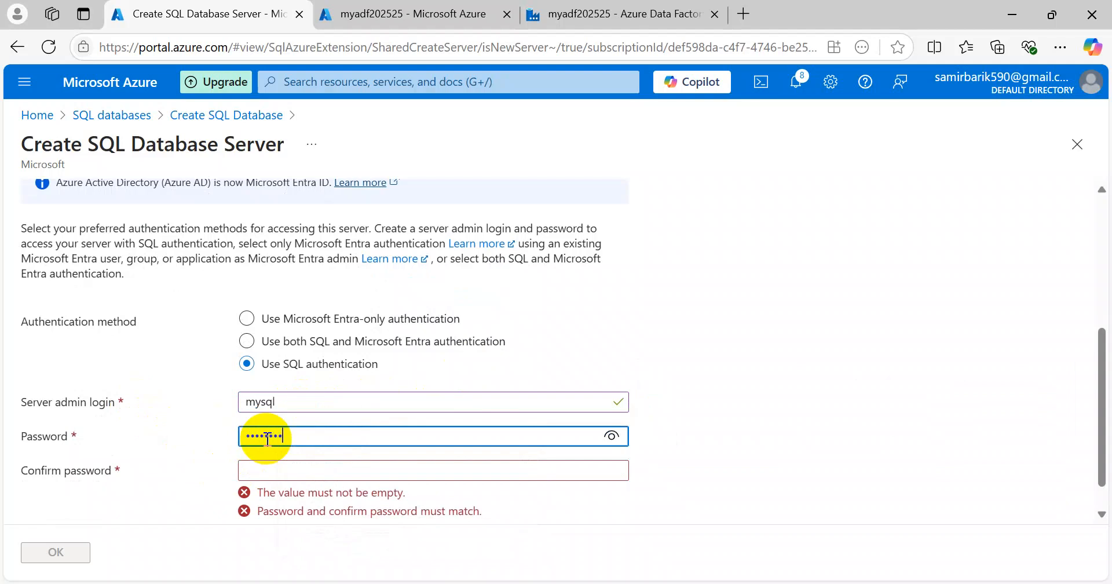
{"action": "key", "text": "Tab"}
{"action": "type", "text": "••••••"}
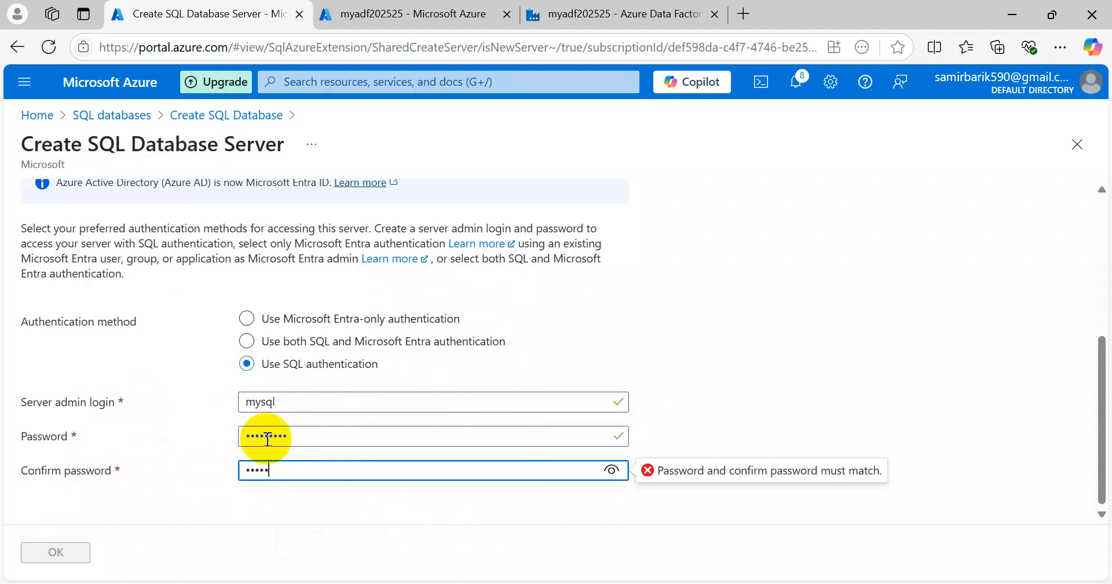
{"action": "type", "text": "••"}
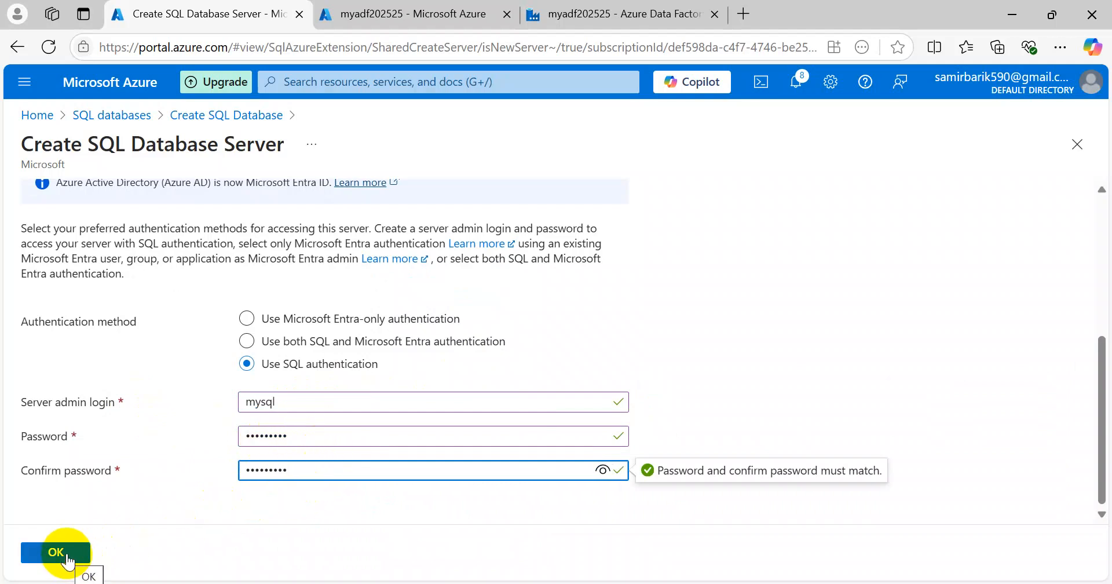
{"action": "scroll", "coordinate": [322, 474], "scroll_direction": "up", "scroll_amount": 3}
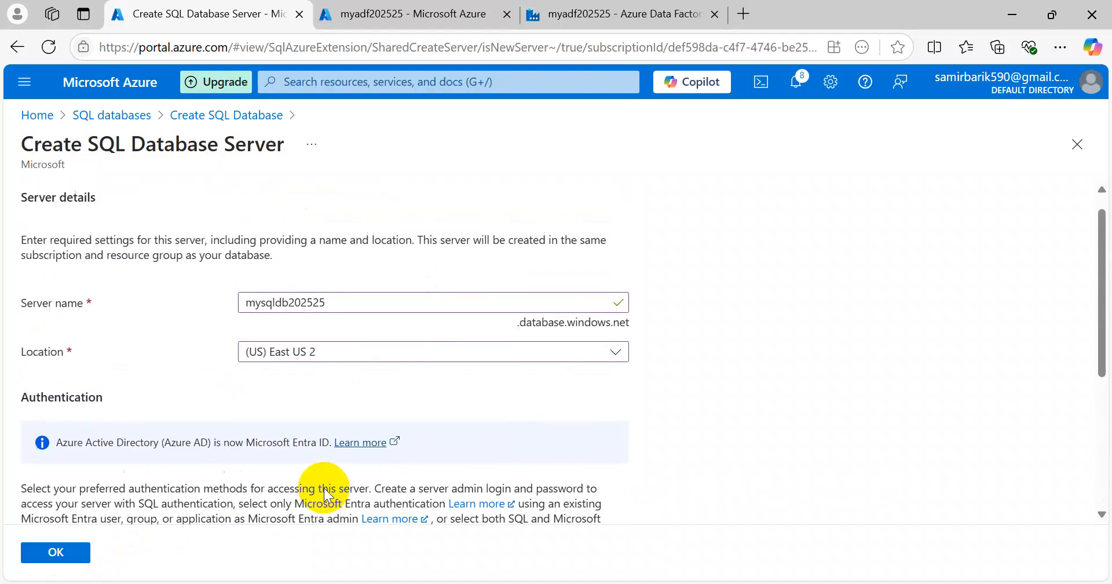
{"action": "scroll", "coordinate": [330, 490], "scroll_direction": "down", "scroll_amount": 3}
{"action": "left_click", "coordinate": [60, 551]}
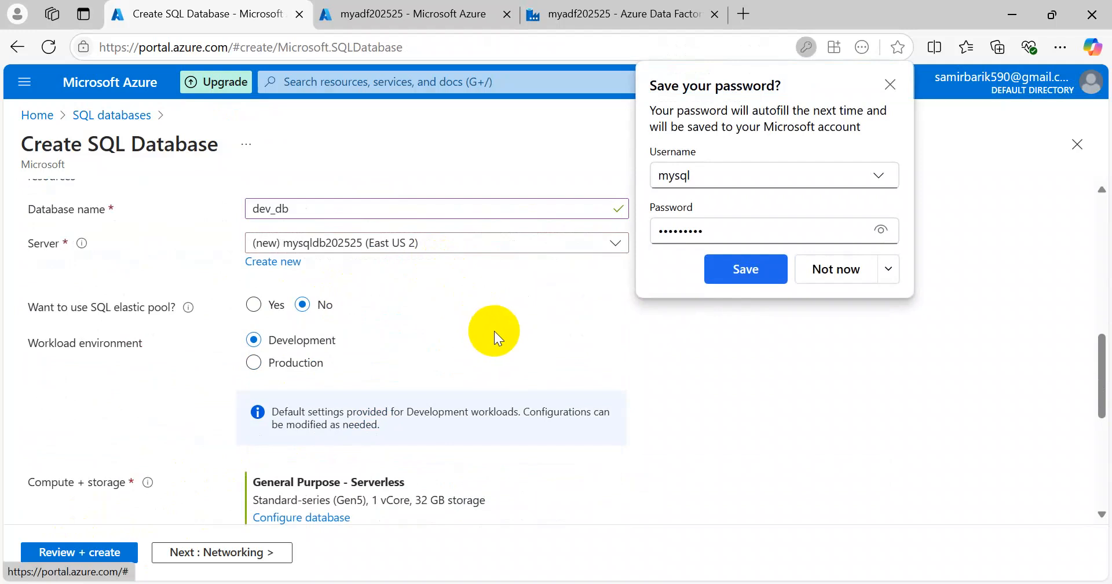
Step: Decline the browser's offer to save the password and review the dev_db form with server mysqldb202525
{"action": "scroll", "coordinate": [140, 330], "scroll_direction": "down", "scroll_amount": 10}
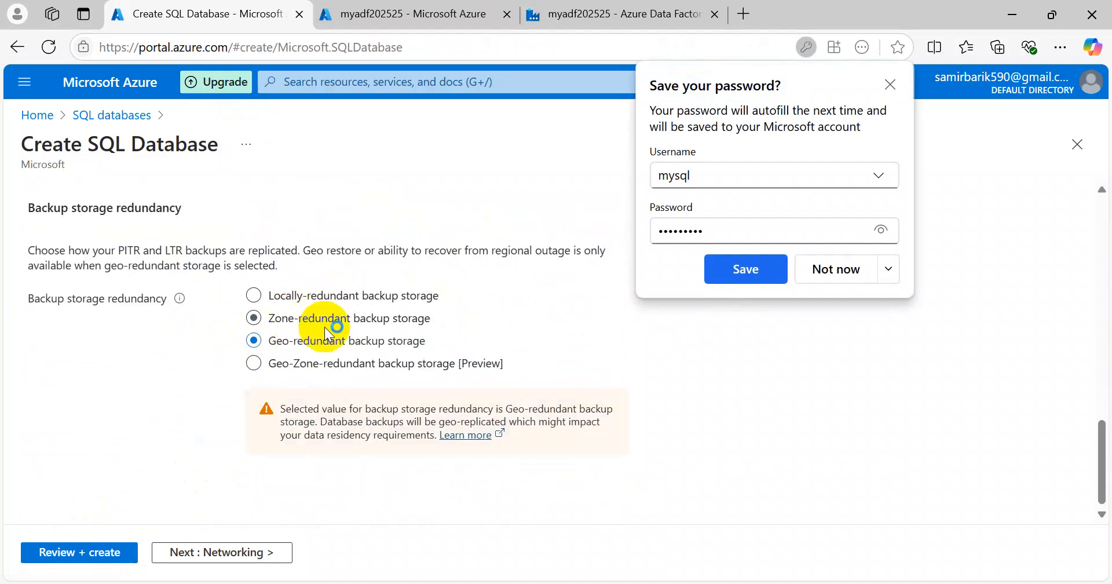
{"action": "left_click", "coordinate": [823, 270]}
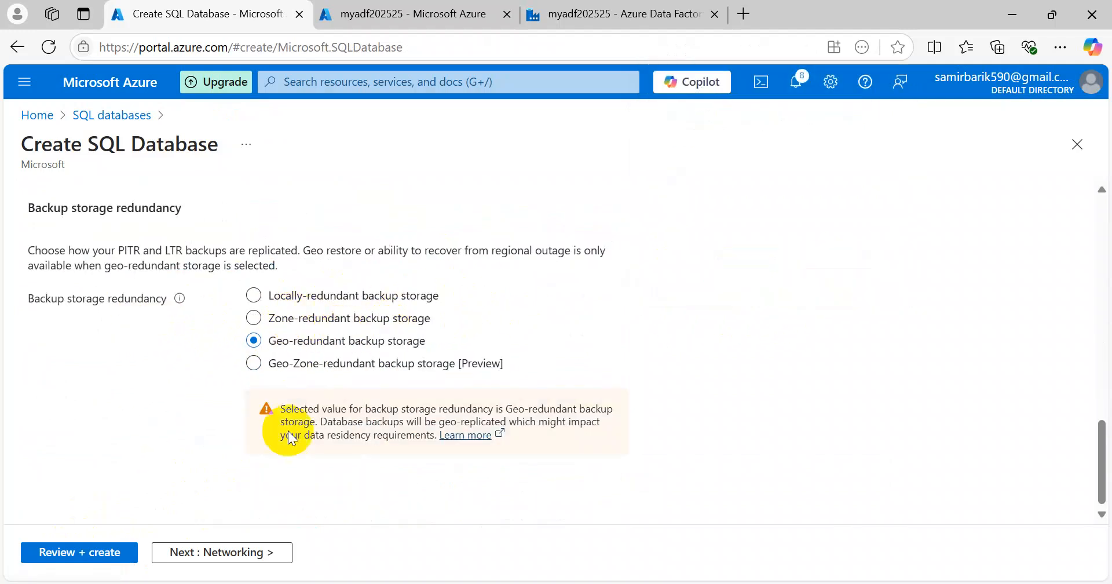
{"action": "scroll", "coordinate": [256, 435], "scroll_direction": "up", "scroll_amount": 6}
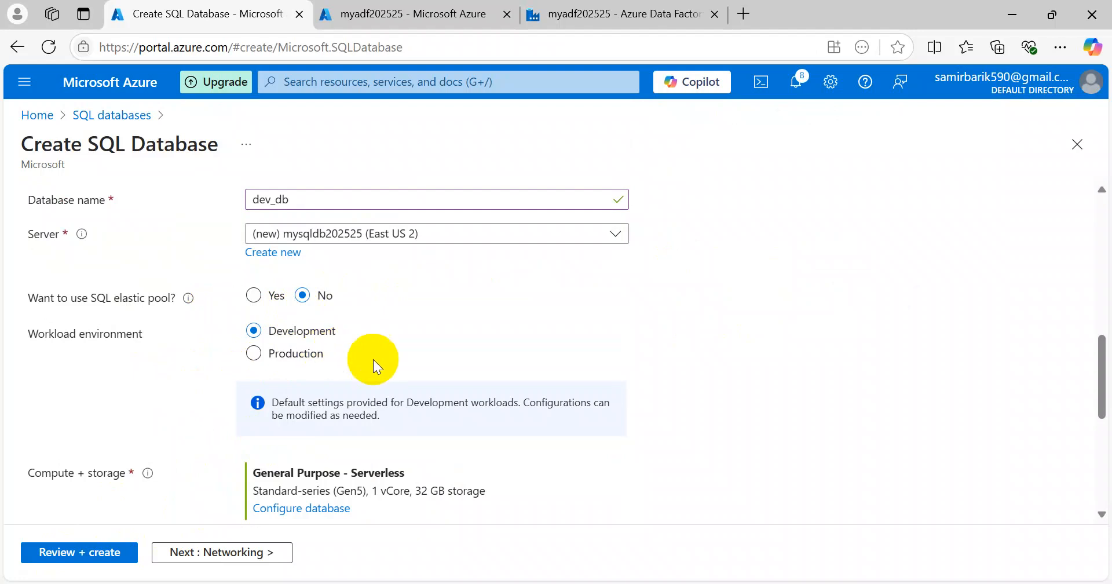
{"action": "scroll", "coordinate": [406, 359], "scroll_direction": "down", "scroll_amount": 3}
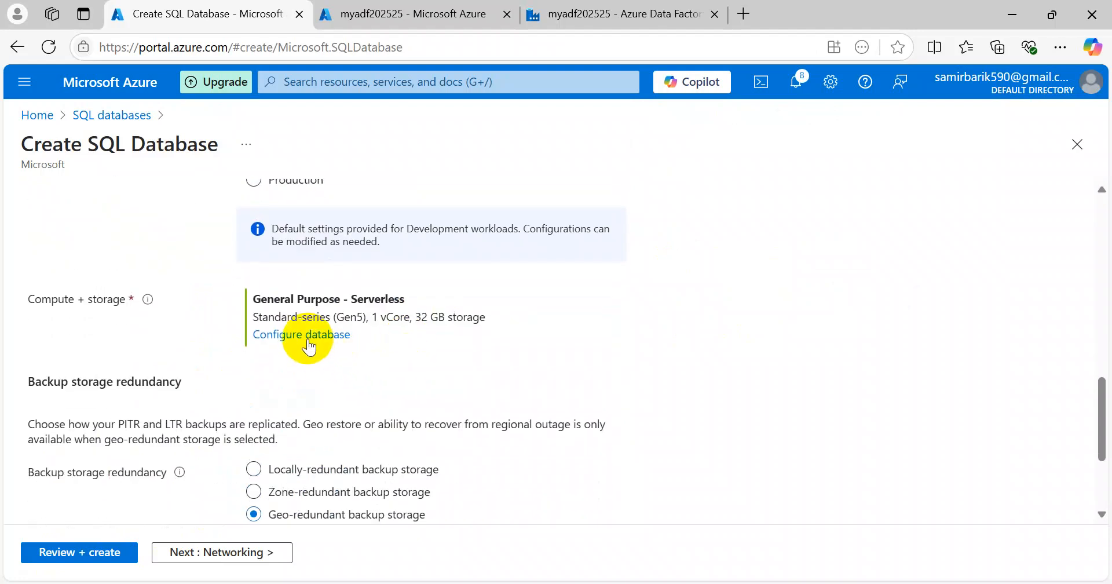
{"action": "left_click", "coordinate": [308, 341]}
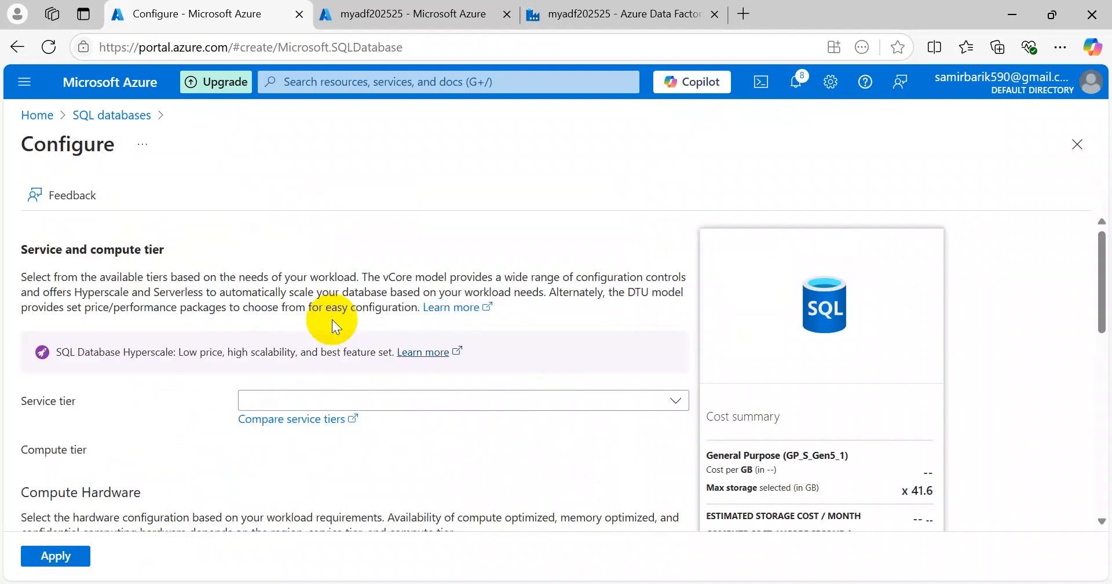
Step: Switch dev_db to the Basic service tier (2 GB) with locally-redundant backup storage
{"action": "scroll", "coordinate": [427, 359], "scroll_direction": "down", "scroll_amount": 3}
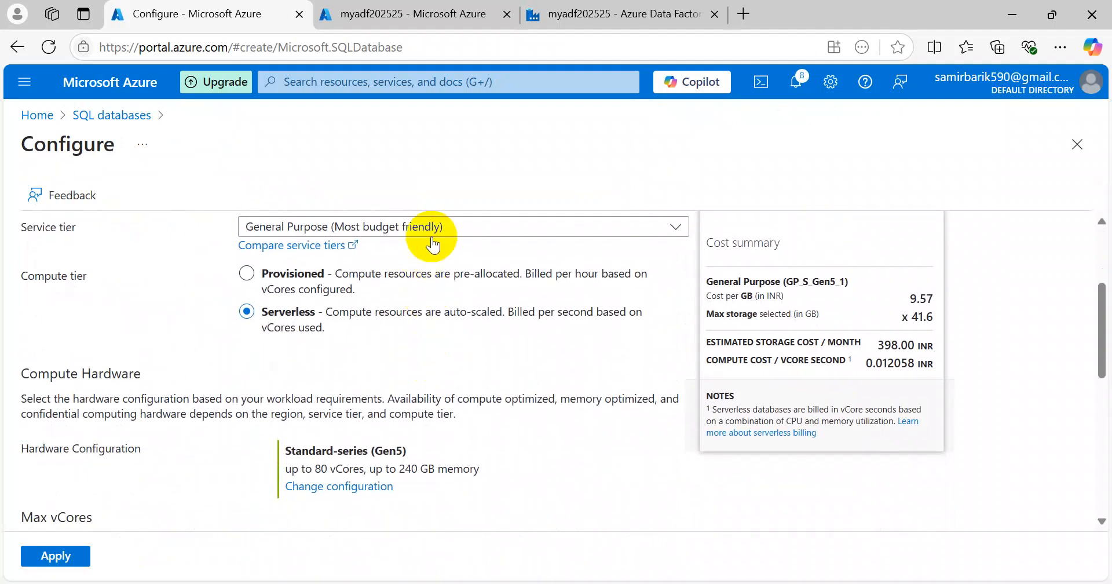
{"action": "left_click", "coordinate": [434, 226]}
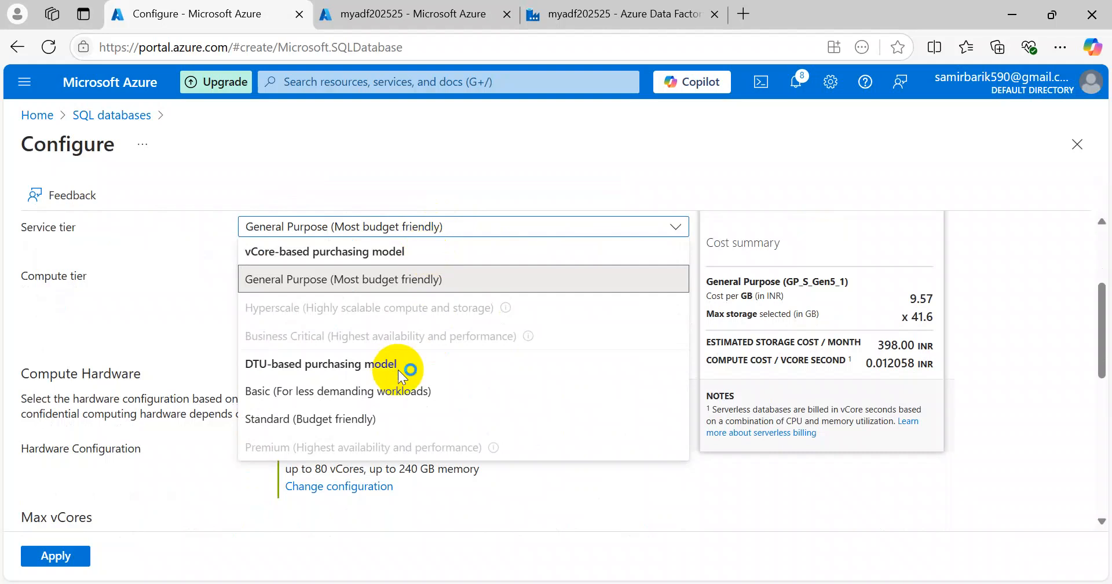
{"action": "left_click", "coordinate": [281, 398]}
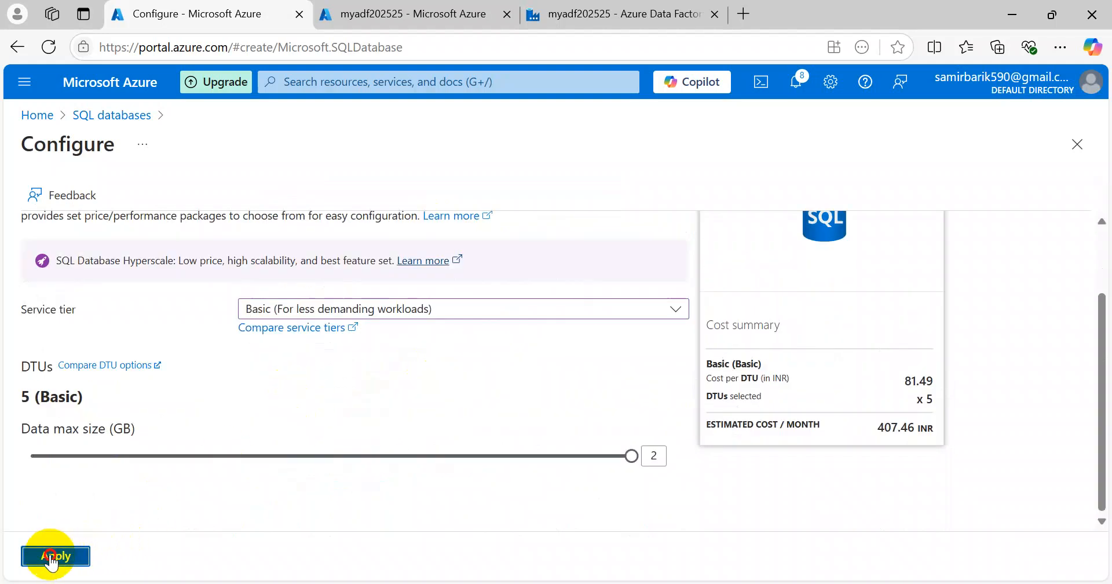
{"action": "left_click", "coordinate": [51, 558]}
{"action": "scroll", "coordinate": [478, 377], "scroll_direction": "down", "scroll_amount": 3}
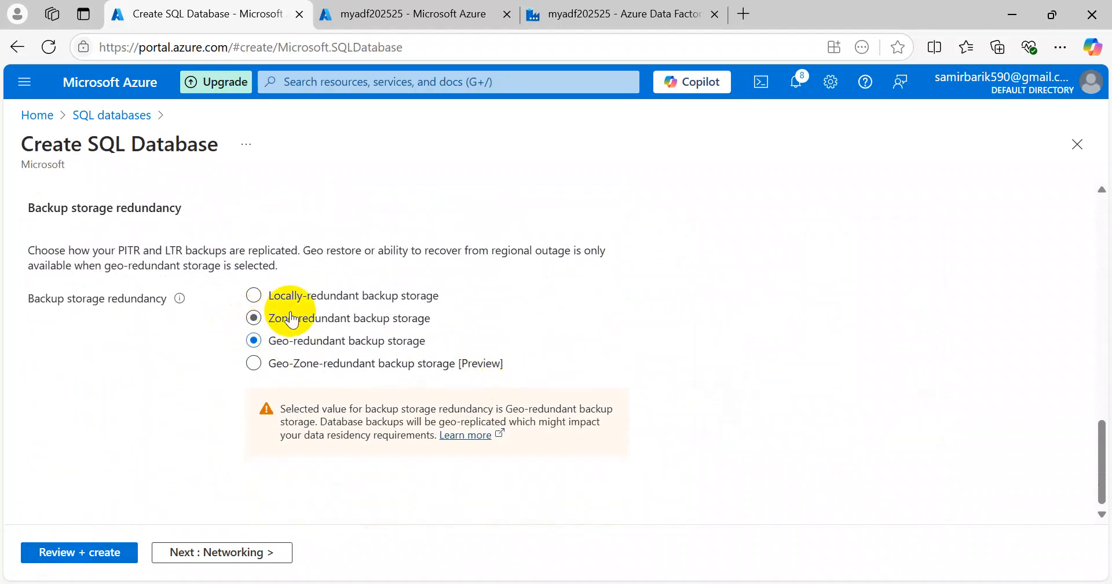
{"action": "left_click", "coordinate": [253, 295]}
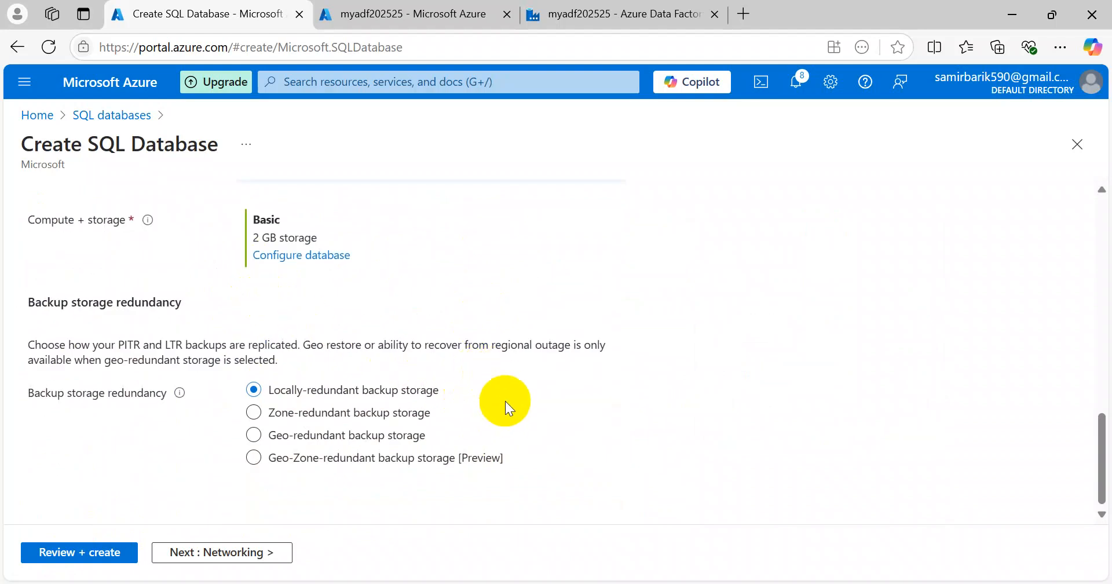
Step: Give the server a public endpoint, allowing Azure services and the current client IP through the firewall
{"action": "scroll", "coordinate": [492, 405], "scroll_direction": "up", "scroll_amount": 5}
{"action": "left_click", "coordinate": [248, 552]}
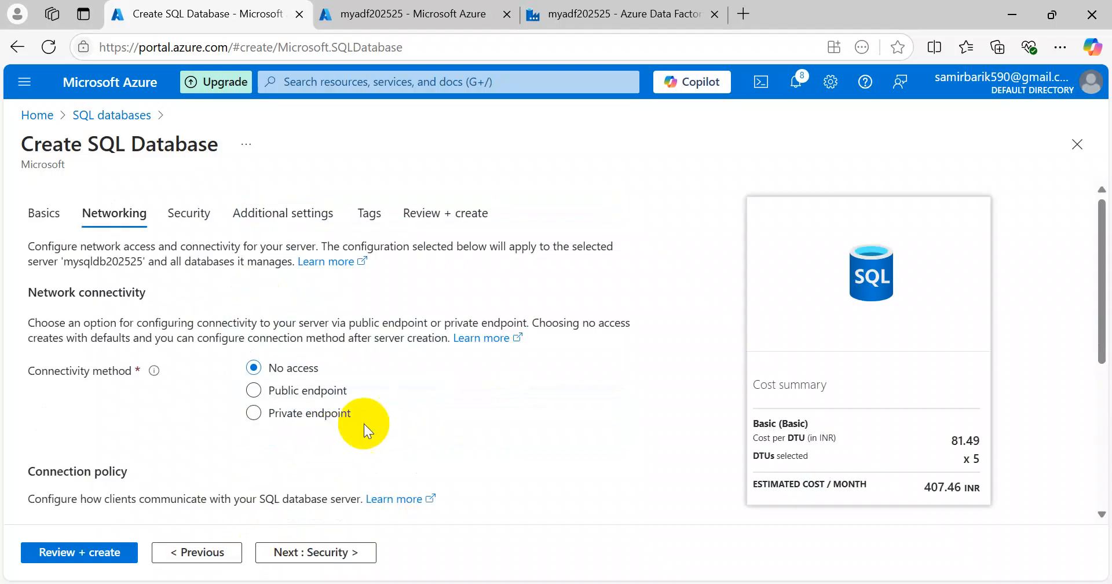
{"action": "left_click", "coordinate": [255, 390]}
{"action": "scroll", "coordinate": [409, 432], "scroll_direction": "down", "scroll_amount": 3}
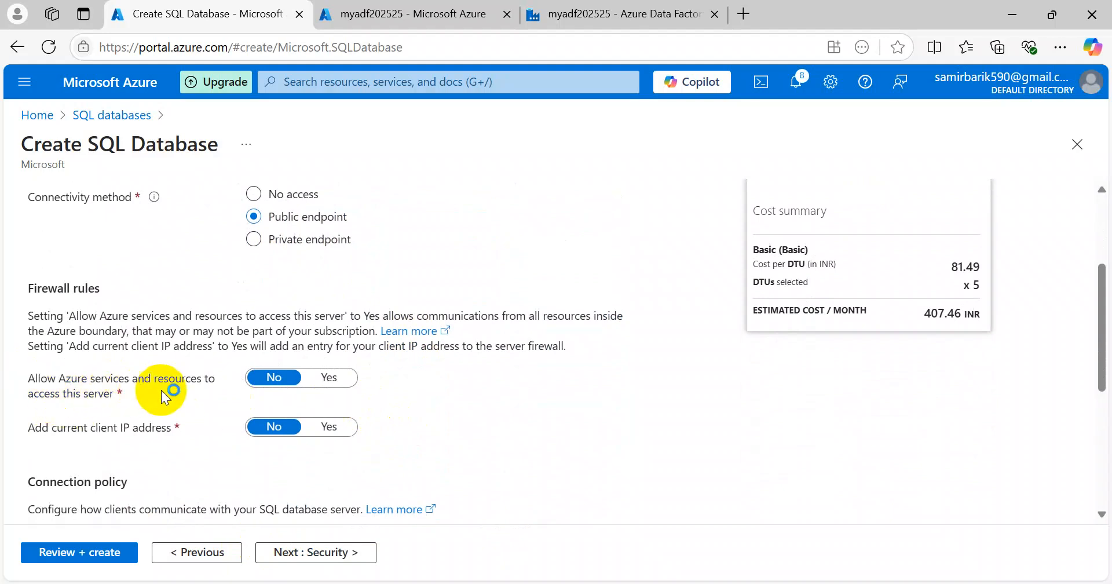
{"action": "left_click", "coordinate": [319, 379]}
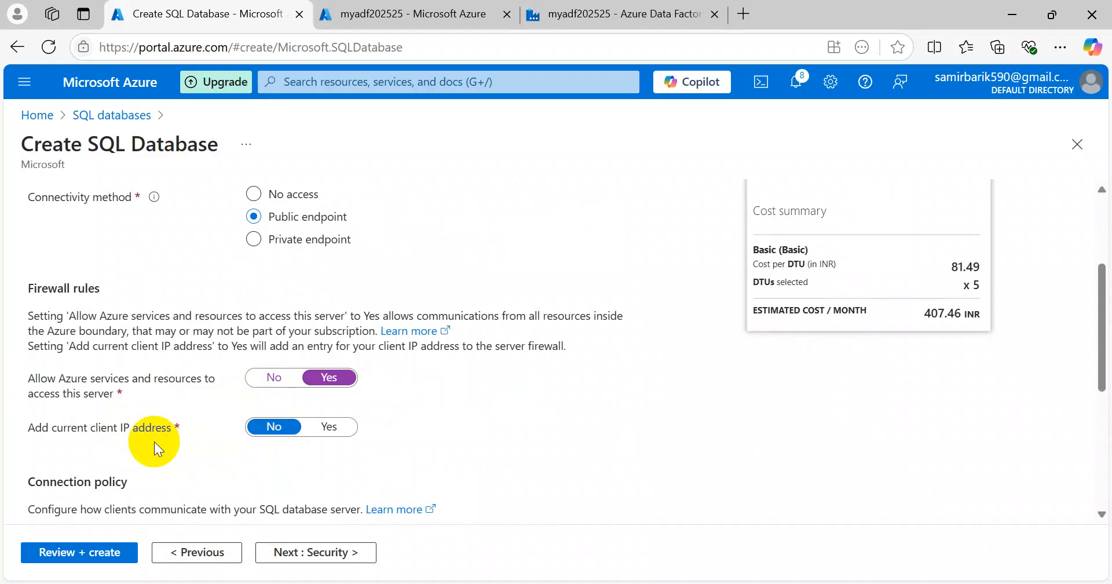
{"action": "left_click", "coordinate": [329, 426]}
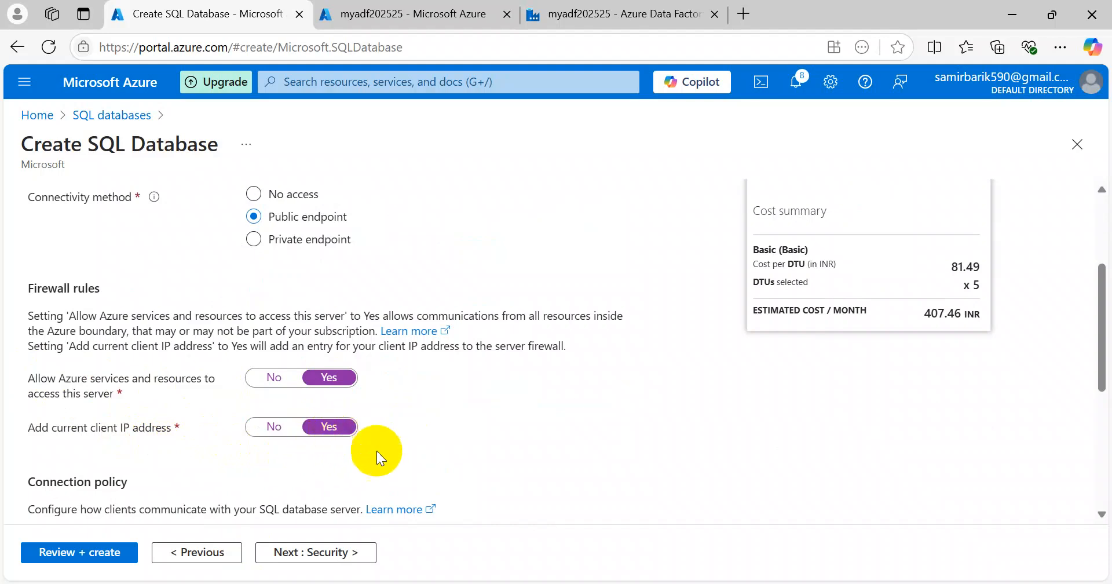
{"action": "scroll", "coordinate": [430, 475], "scroll_direction": "down", "scroll_amount": 5}
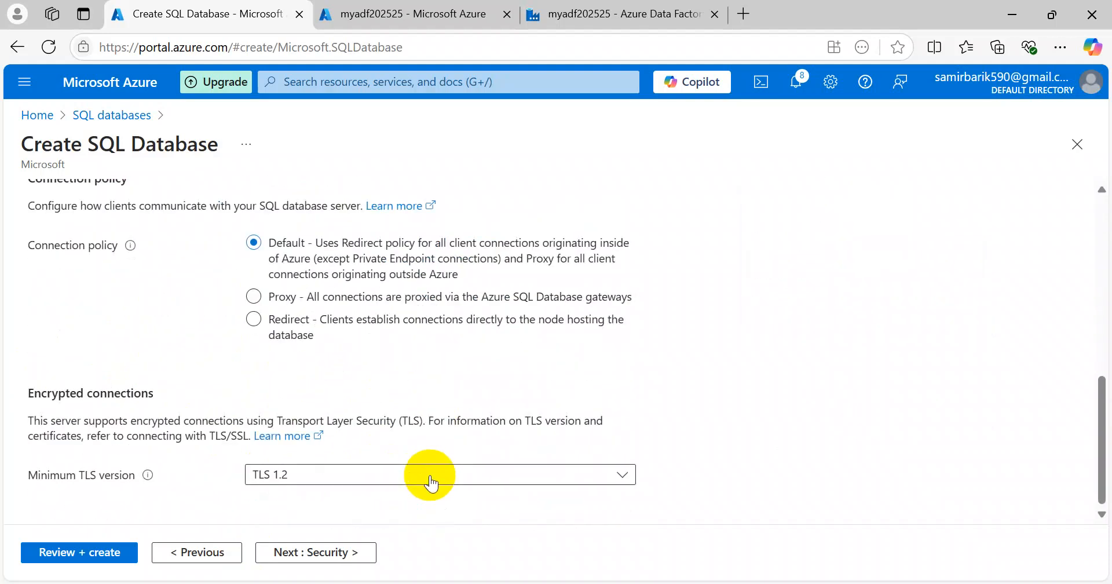
{"action": "scroll", "coordinate": [430, 476], "scroll_direction": "up", "scroll_amount": 10}
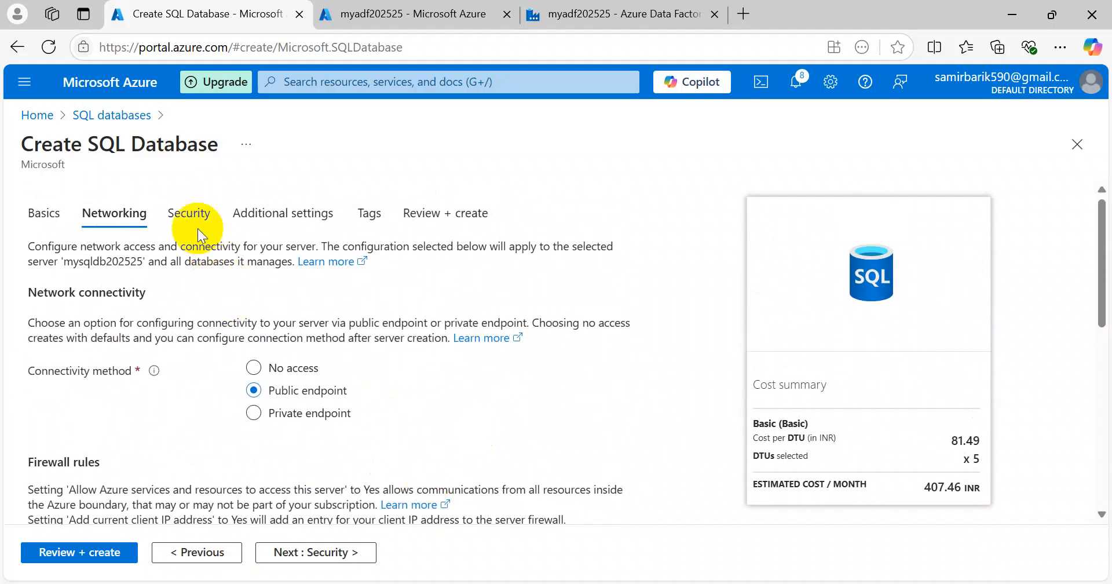
{"action": "left_click", "coordinate": [197, 228]}
Step: Set dev_db to start from the AdventureWorksLT sample data
{"action": "scroll", "coordinate": [409, 388], "scroll_direction": "down", "scroll_amount": 5}
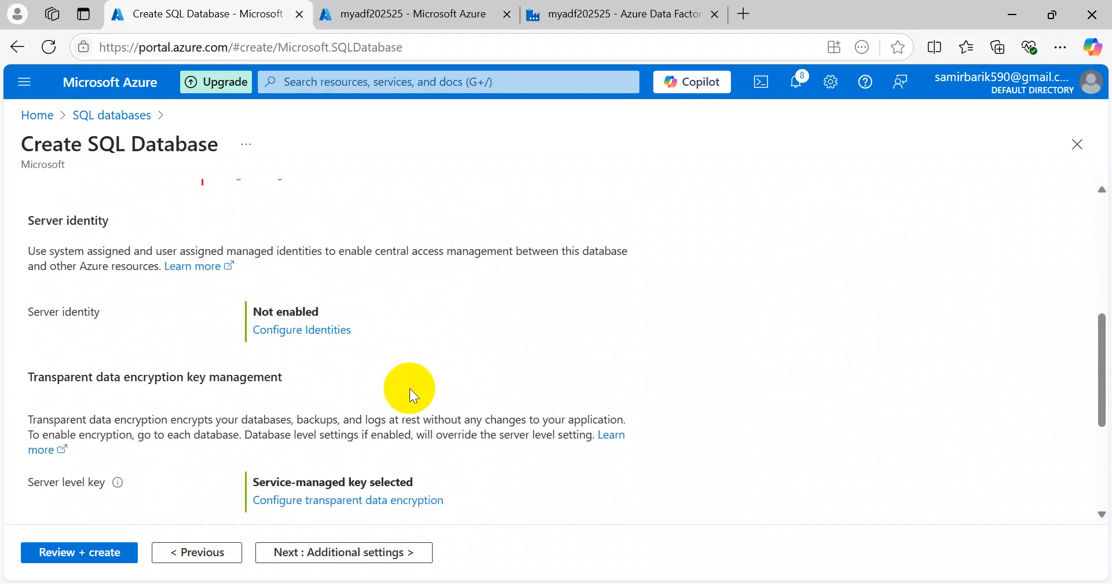
{"action": "scroll", "coordinate": [409, 388], "scroll_direction": "down", "scroll_amount": 3}
{"action": "scroll", "coordinate": [409, 388], "scroll_direction": "up", "scroll_amount": 8}
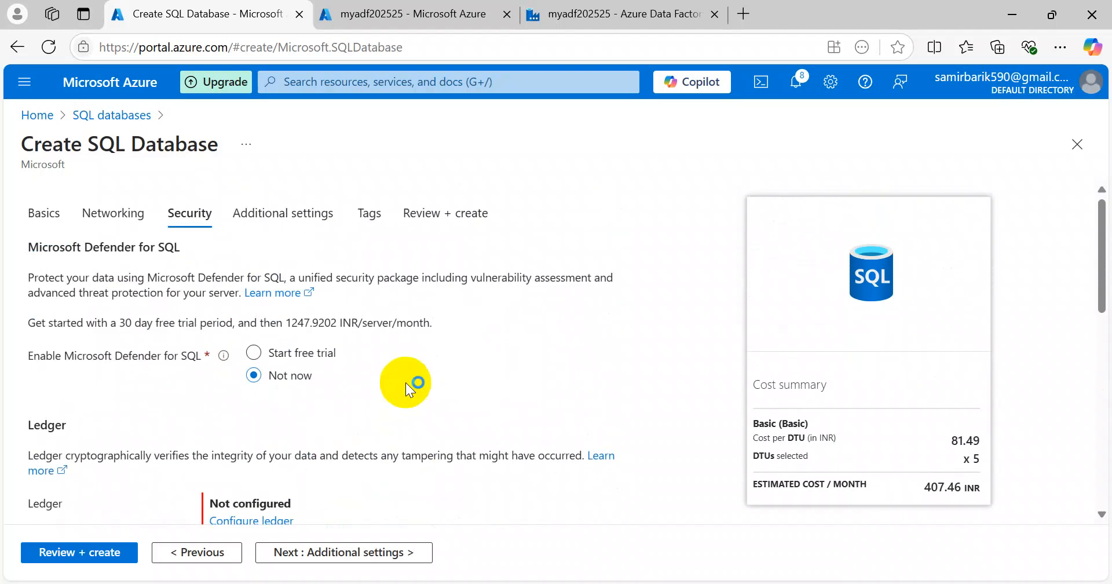
{"action": "left_click", "coordinate": [281, 214]}
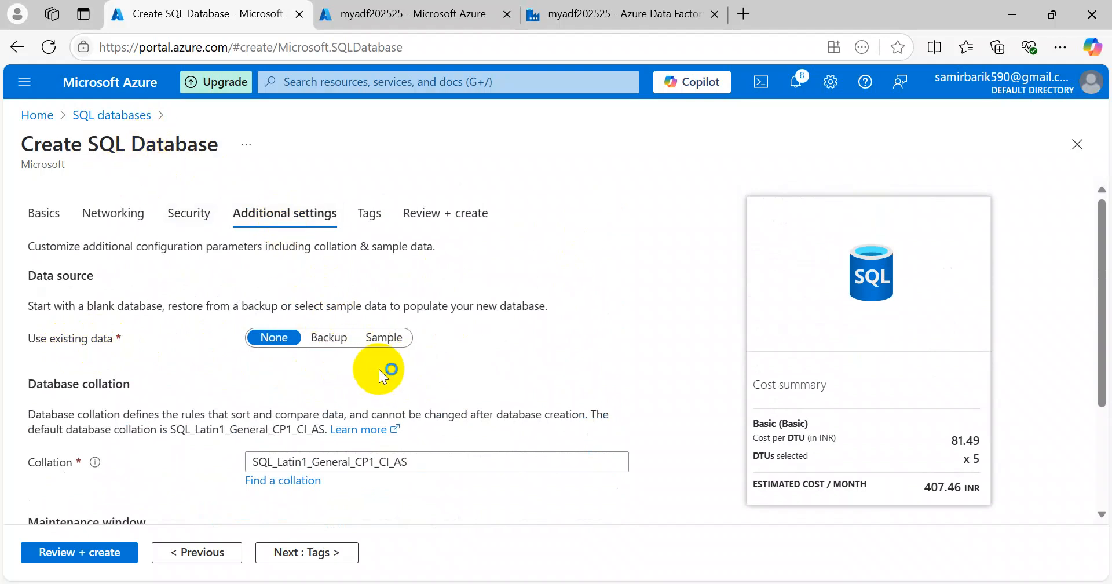
{"action": "left_click", "coordinate": [384, 340]}
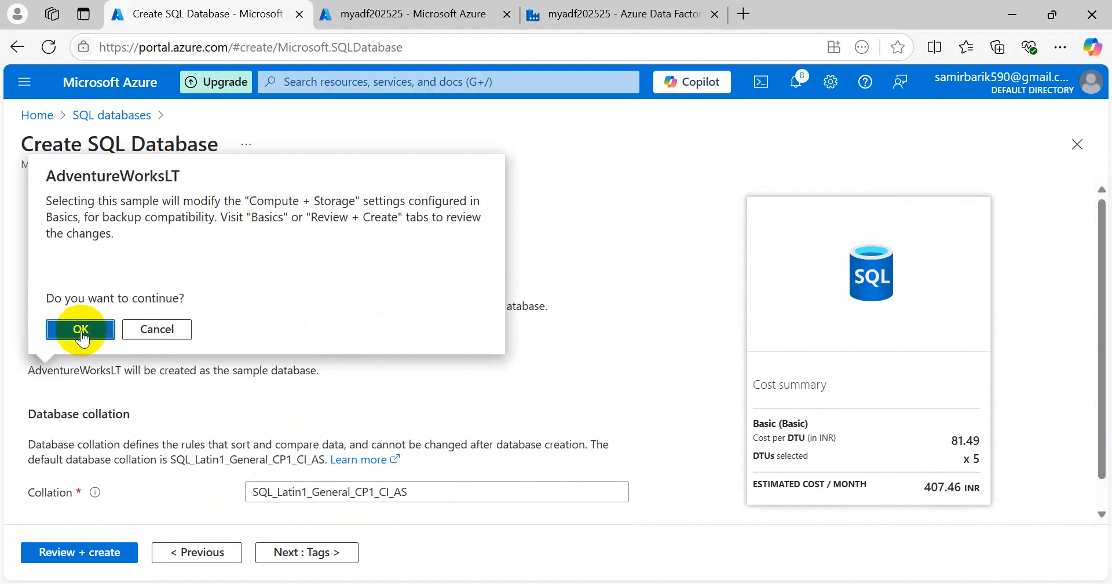
{"action": "left_click", "coordinate": [84, 328]}
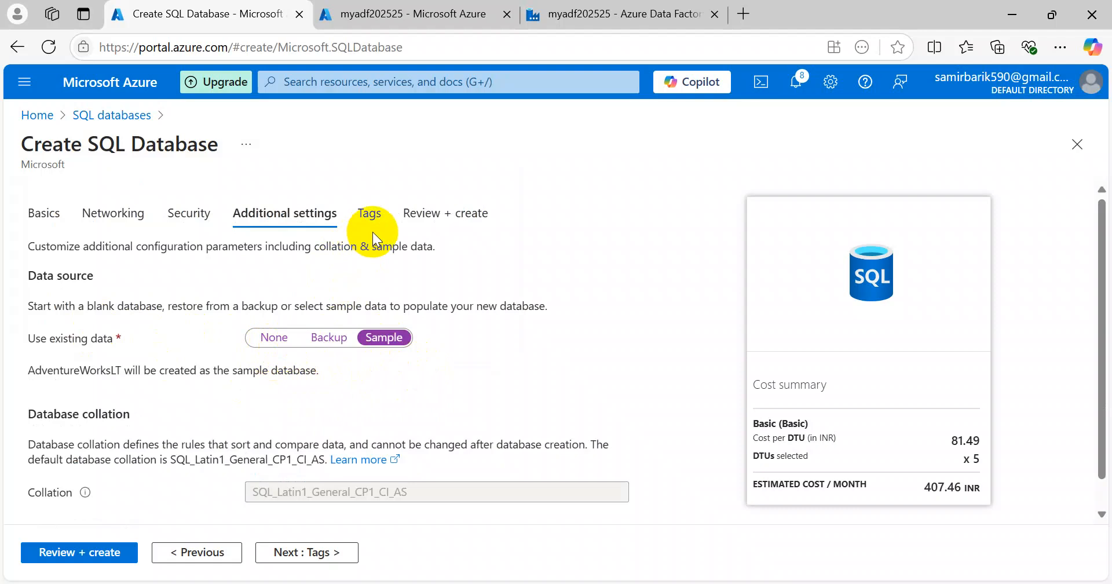
Step: Skip tags, review the 407.46 INR per month summary, and create the database
{"action": "left_click", "coordinate": [370, 214]}
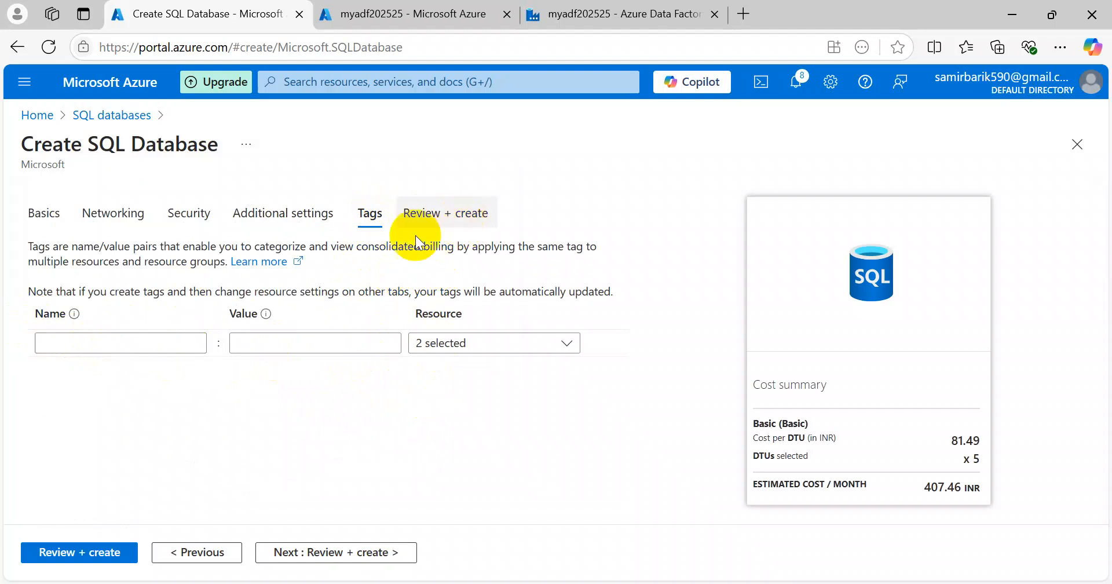
{"action": "left_click", "coordinate": [91, 551]}
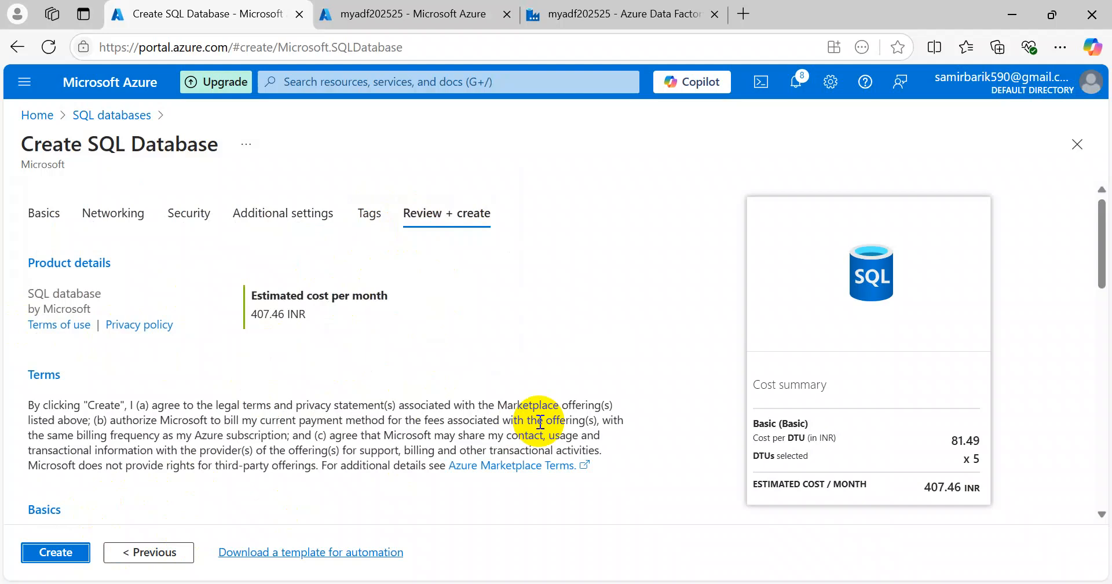
{"action": "left_click", "coordinate": [55, 551]}
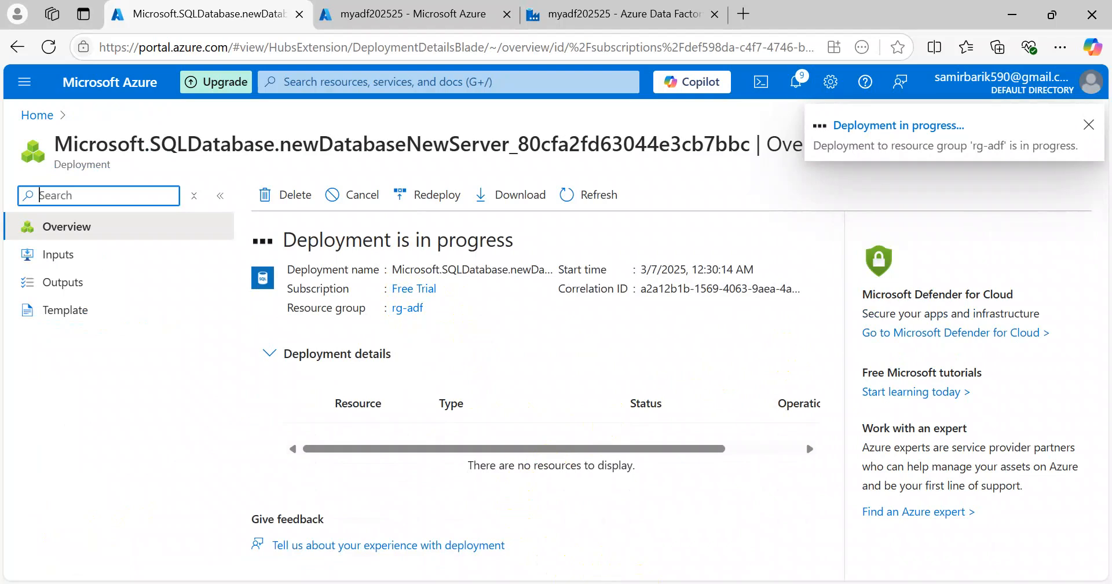
Step: Wait until server mysqldb202525 is created, then switch to the myadf202525 Data Factory tab
{"action": "mouse_move", "coordinate": [659, 583]}
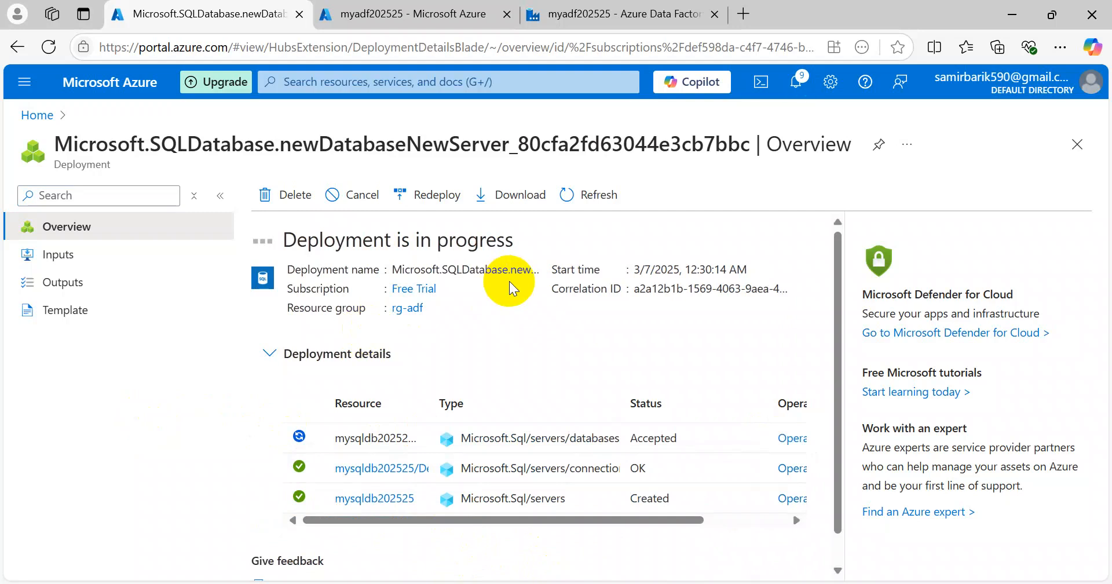
{"action": "left_click", "coordinate": [602, 13]}
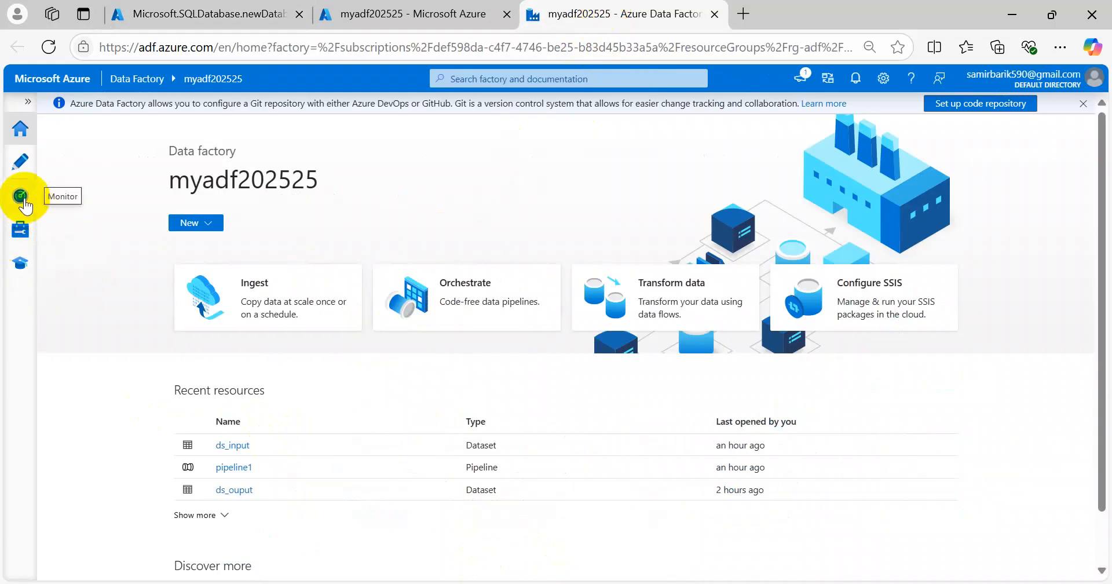
Step: Start a new Azure, Self-Hosted integration runtime with a self-hosted network environment
{"action": "left_click", "coordinate": [21, 234]}
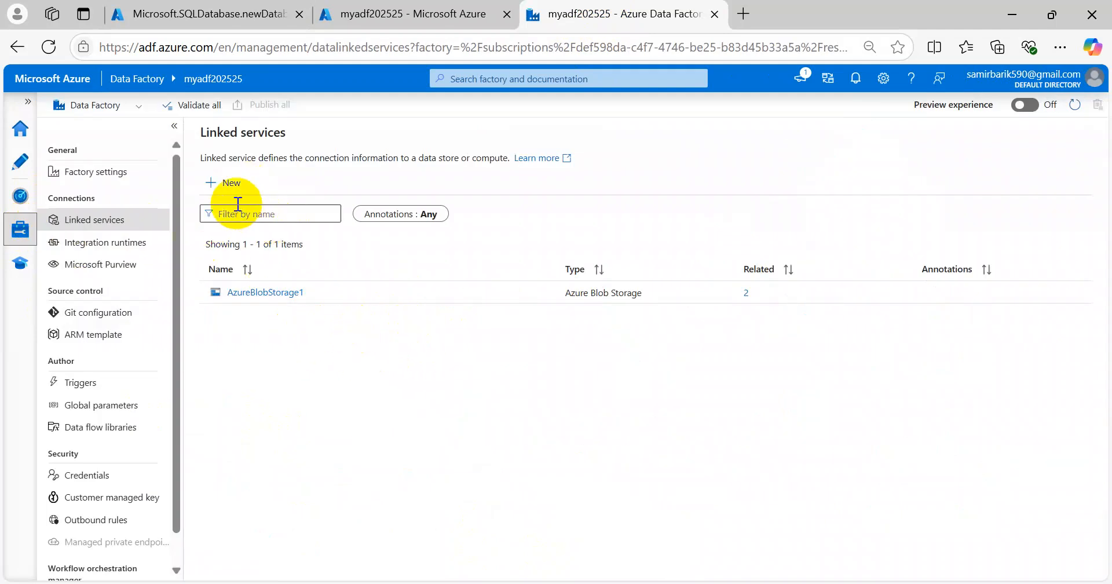
{"action": "left_click", "coordinate": [162, 245]}
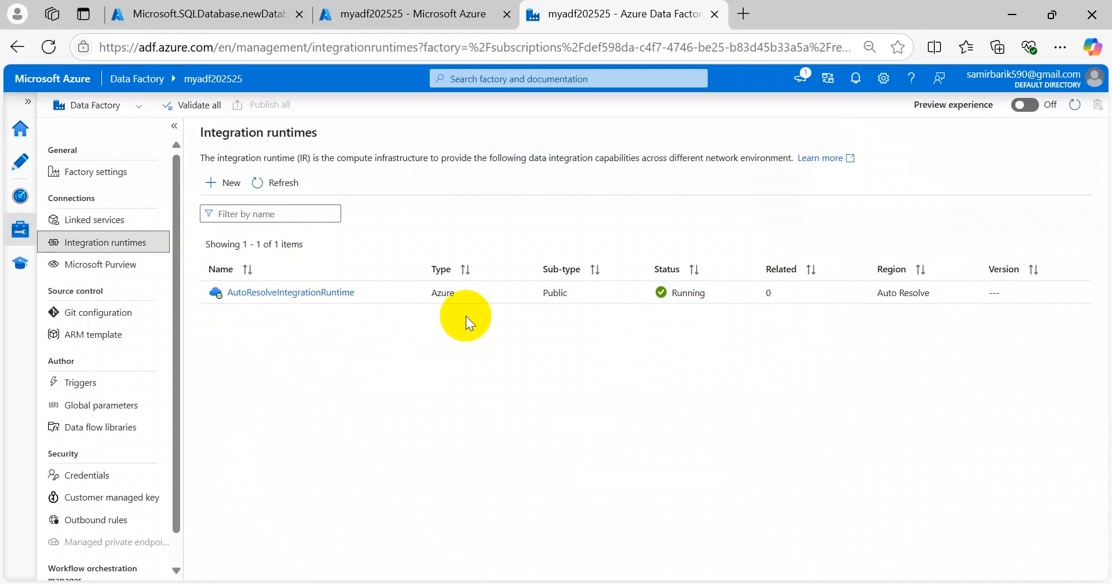
{"action": "left_click", "coordinate": [235, 189]}
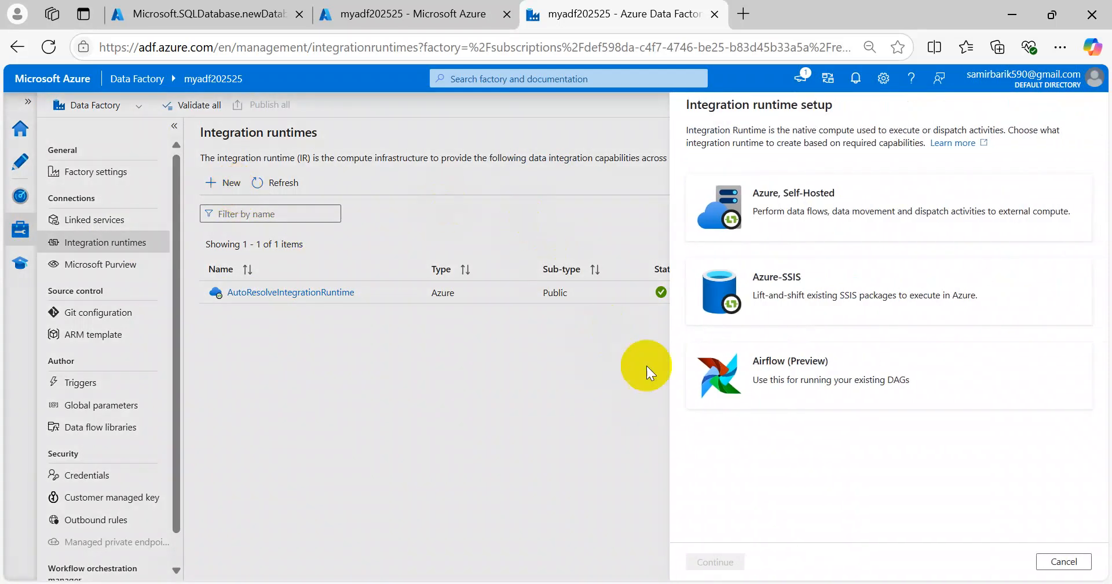
{"action": "left_click", "coordinate": [773, 210]}
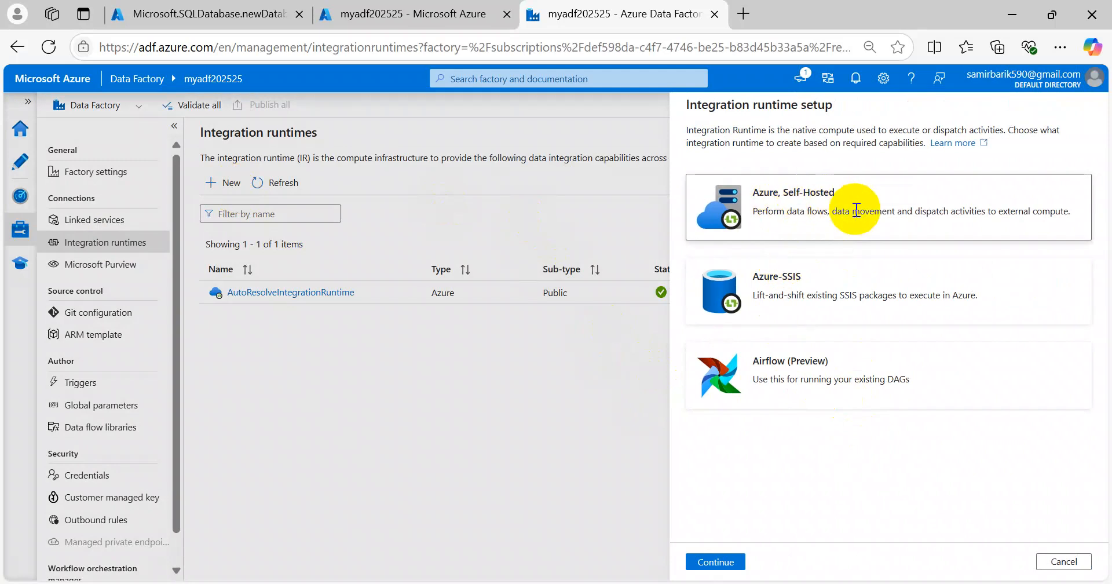
{"action": "left_click", "coordinate": [717, 562]}
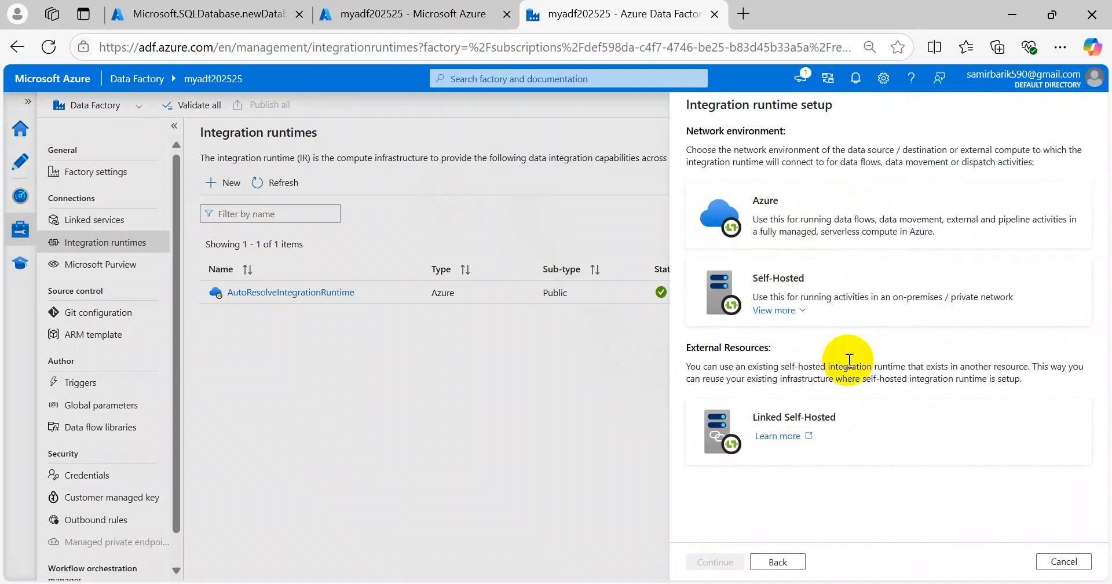
{"action": "left_click", "coordinate": [753, 277]}
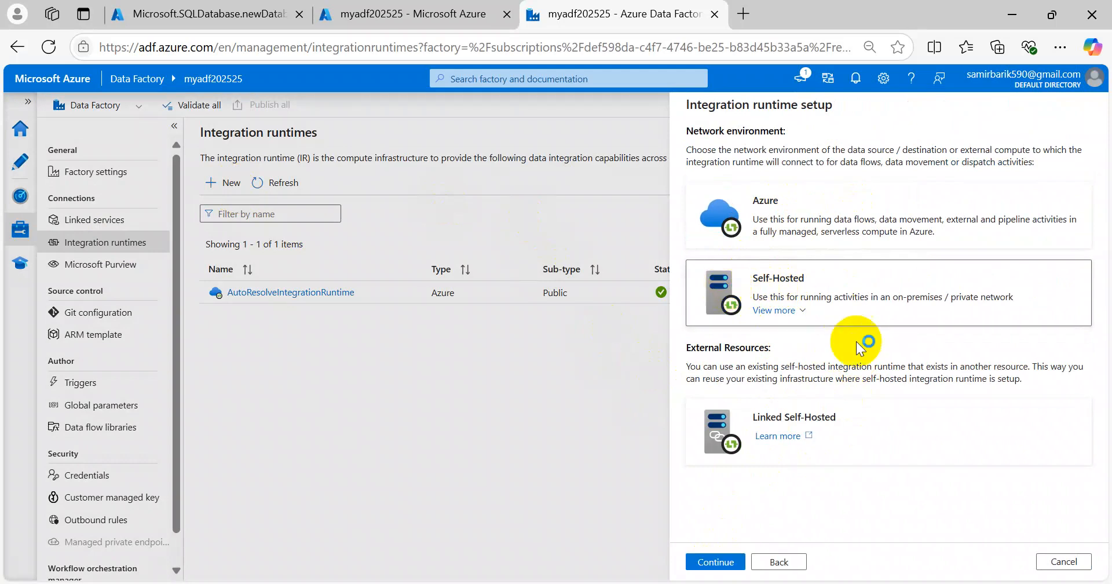
{"action": "left_click", "coordinate": [716, 561]}
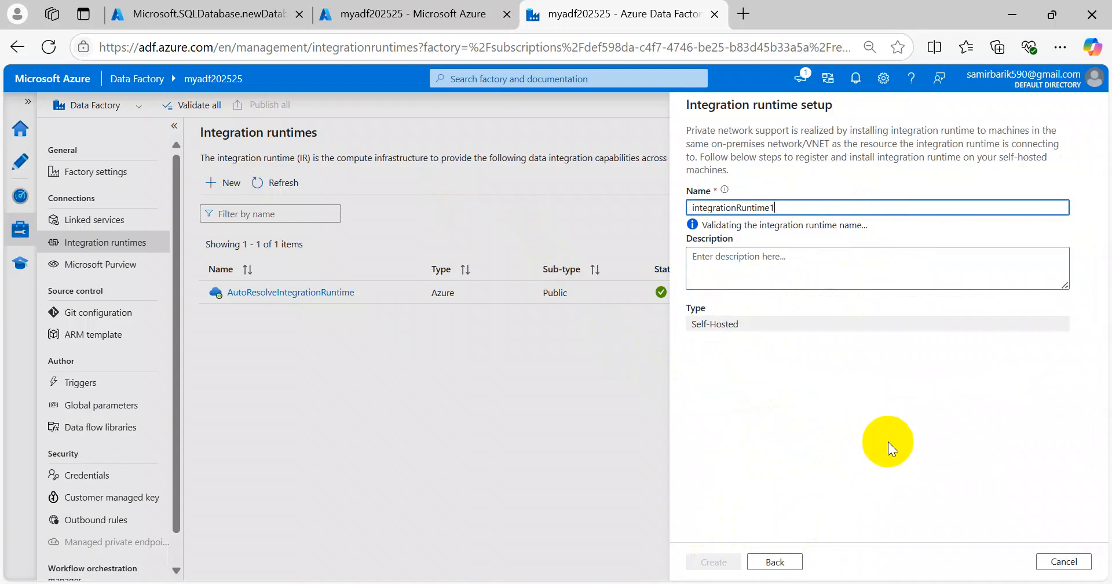
Step: Name the runtime IR-for-OnpremiseMysql and create it
{"action": "left_click_drag", "start_coordinate": [789, 207], "coordinate": [653, 203]}
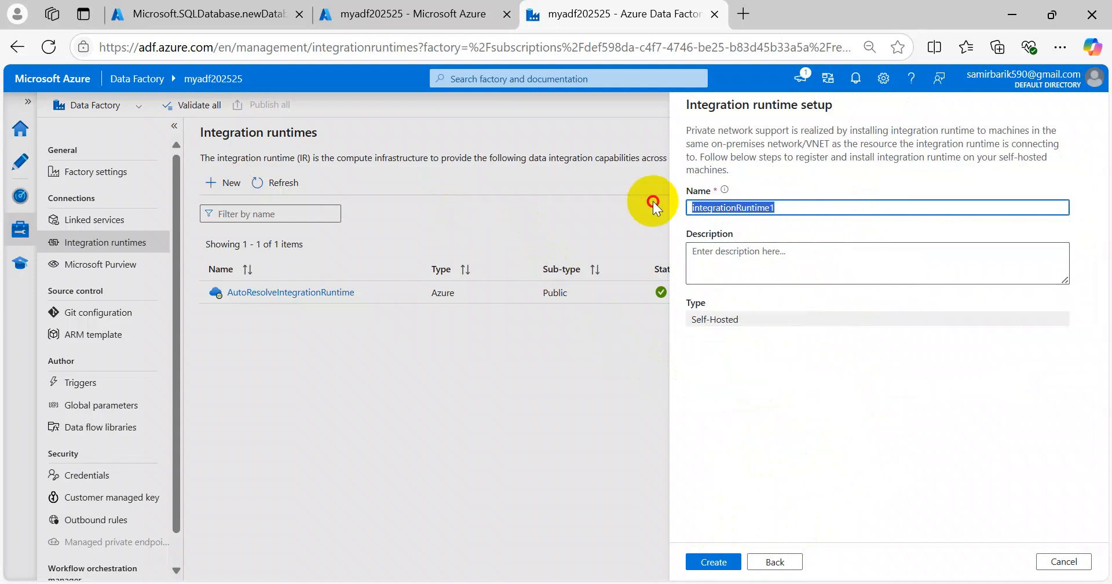
{"action": "key", "text": "BackSpace"}
{"action": "type", "text": "IR_for"}
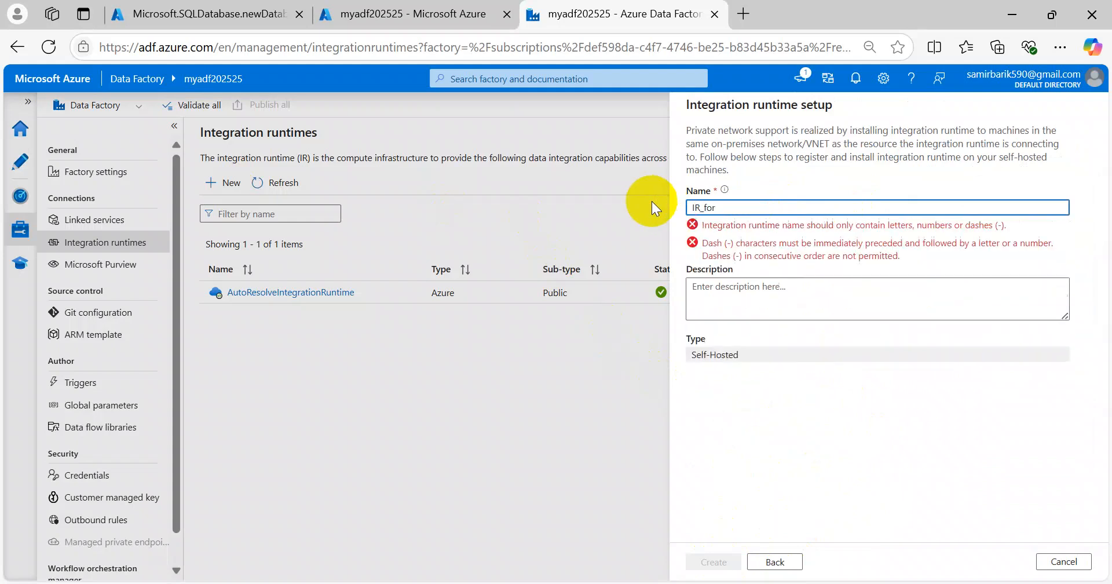
{"action": "type", "text": "_OnpremiseMysql"}
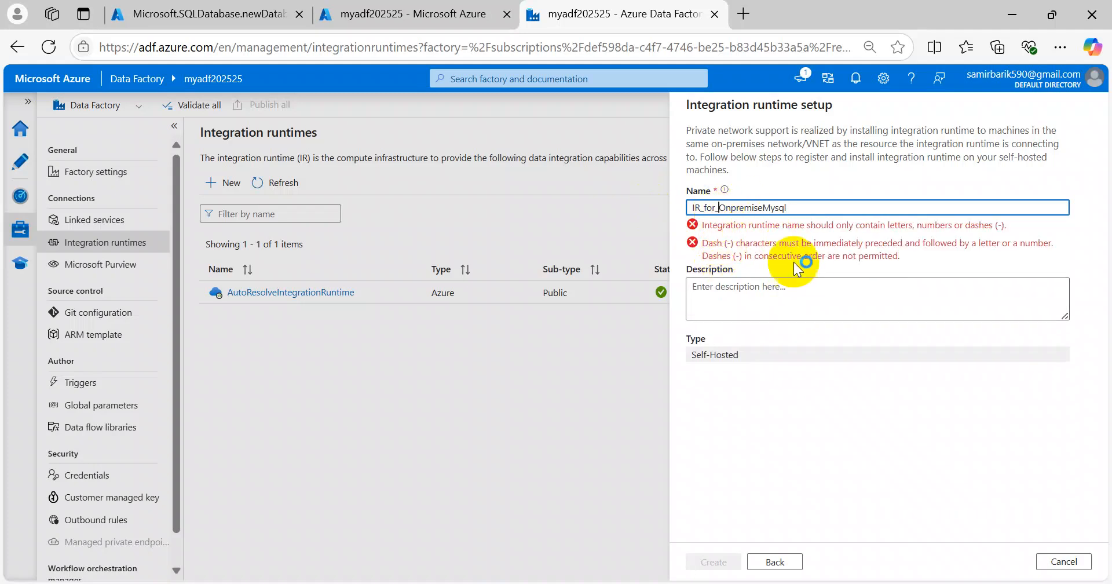
{"action": "key", "text": "BackSpace"}
{"action": "type", "text": "-"}
{"action": "key", "text": "Left"}
{"action": "key", "text": "Left"}
{"action": "key", "text": "Left"}
{"action": "key", "text": "Left"}
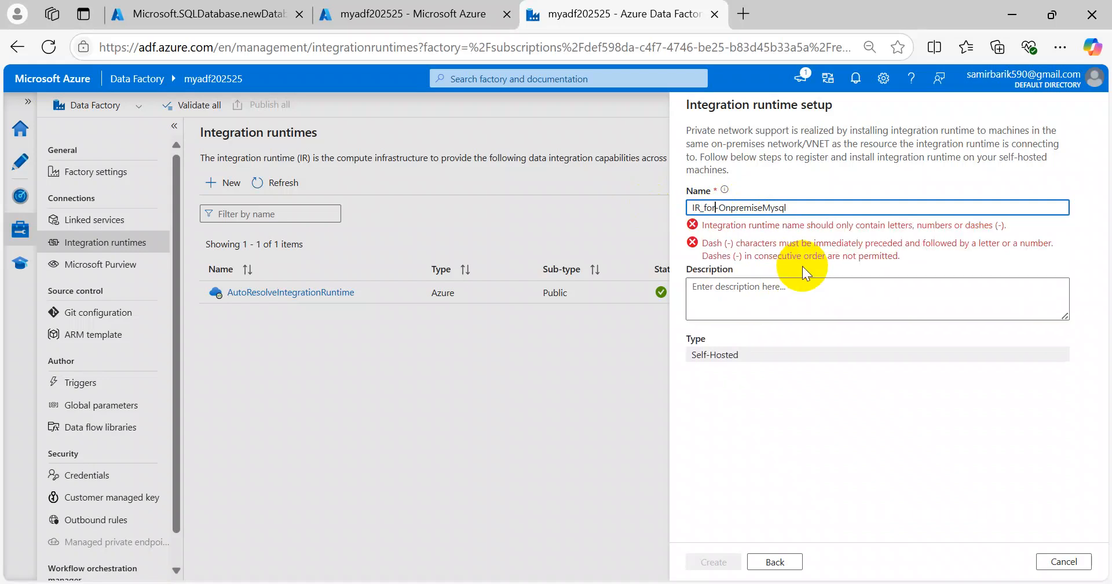
{"action": "key", "text": "BackSpace"}
{"action": "type", "text": "-"}
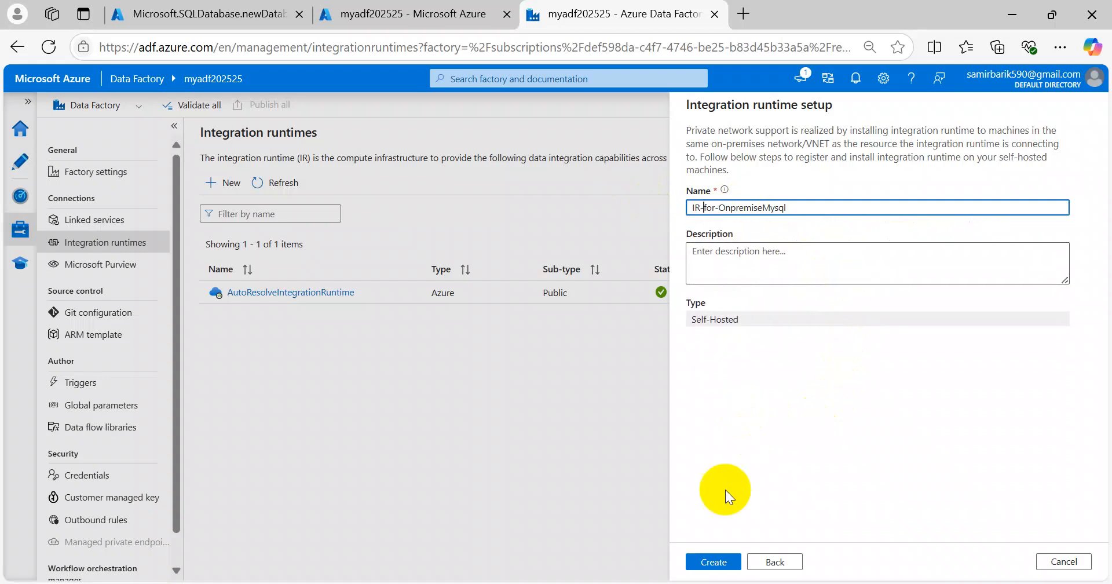
{"action": "left_click", "coordinate": [715, 563]}
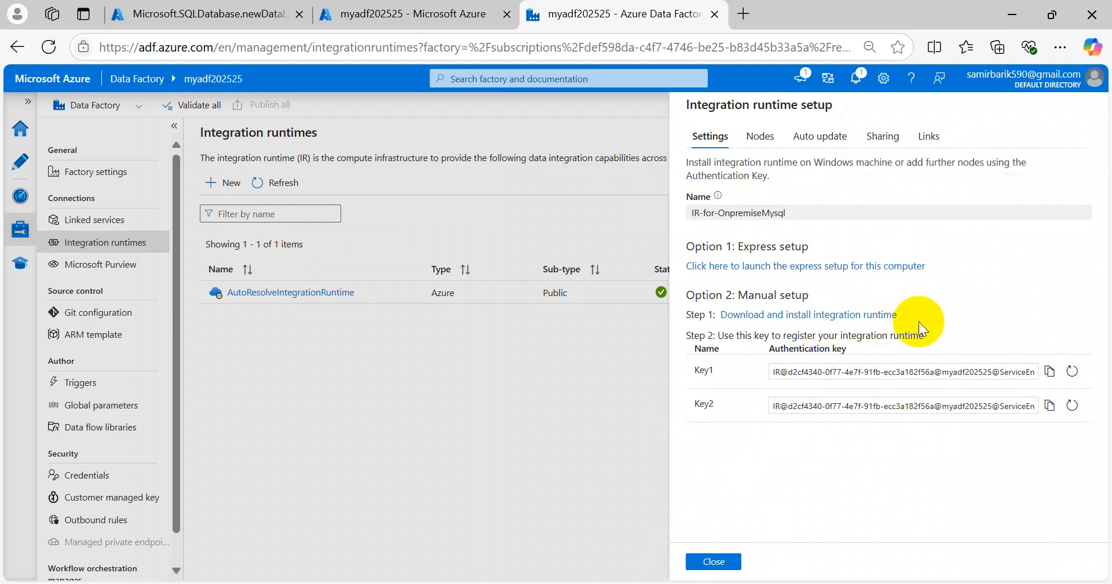
Step: Follow the Manual setup 'Download and install integration runtime' link to the Microsoft download page
{"action": "left_click_drag", "start_coordinate": [925, 315], "coordinate": [728, 318]}
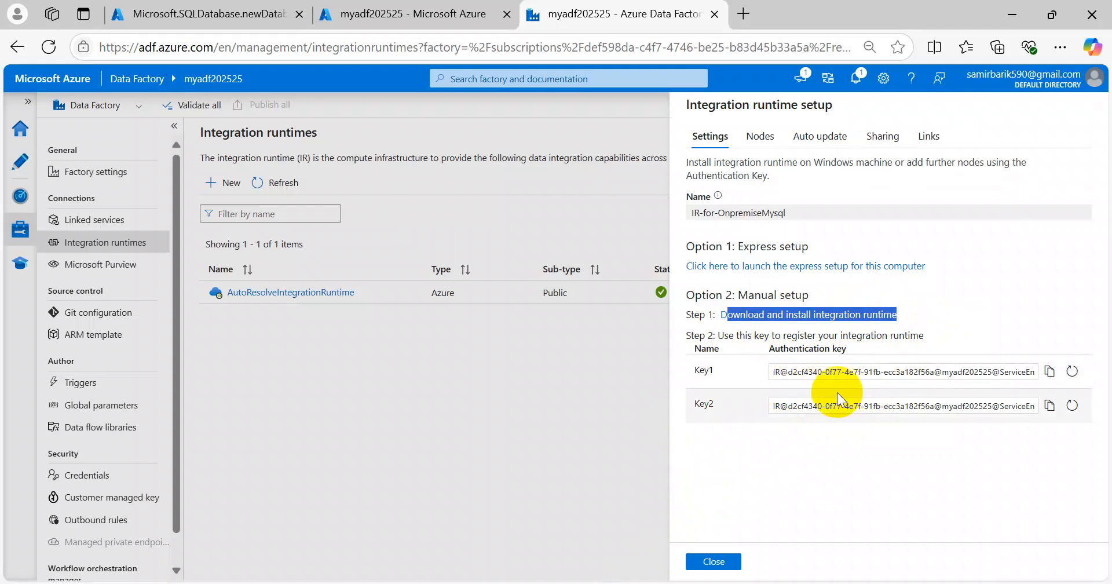
{"action": "left_click", "coordinate": [943, 304]}
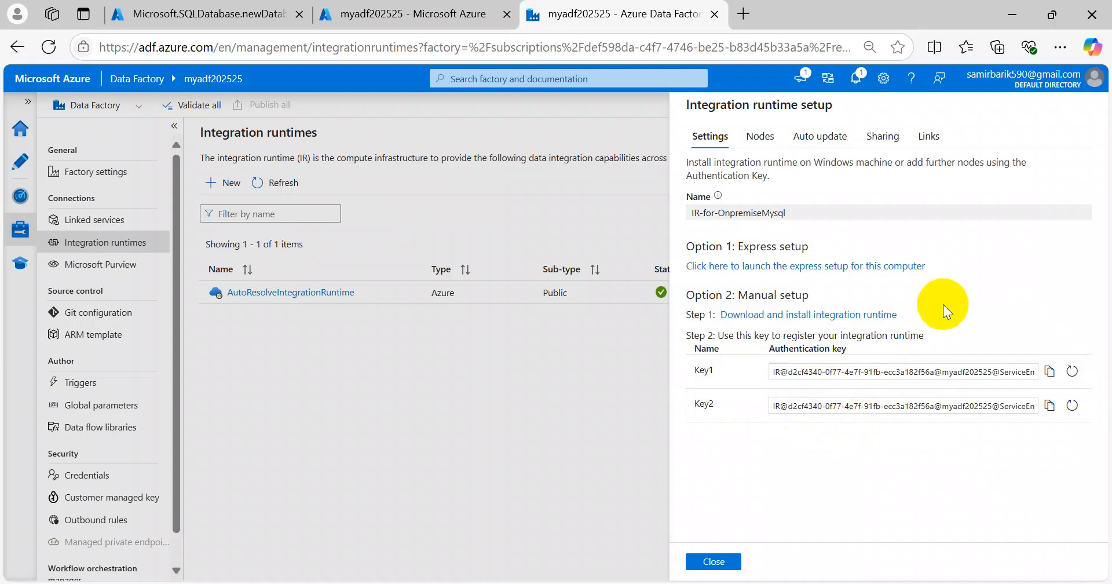
{"action": "left_click", "coordinate": [844, 314]}
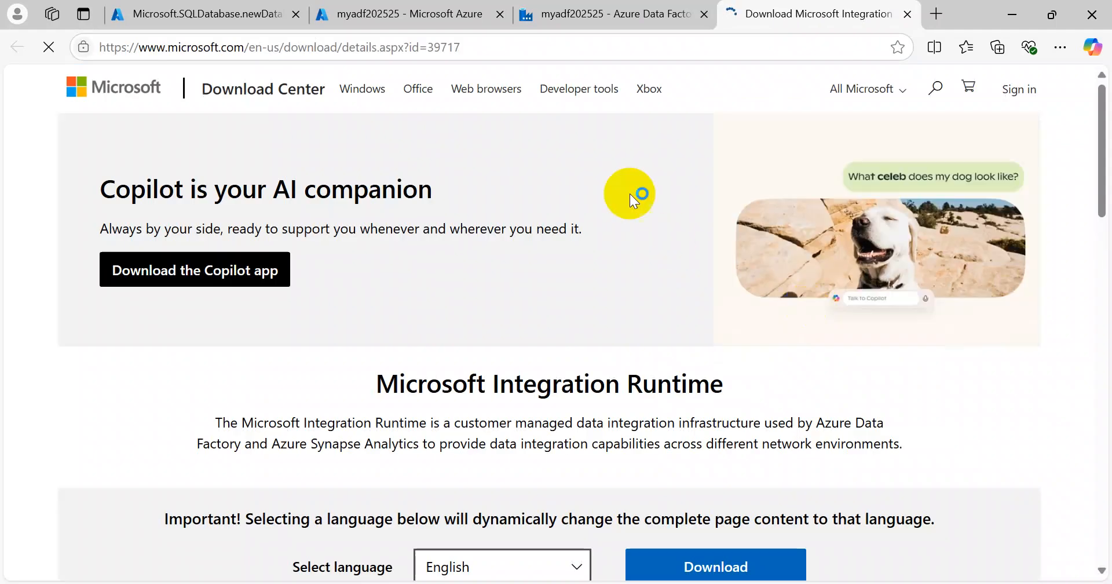
Step: Show the list of downloadable Integration Runtime installer files
{"action": "scroll", "coordinate": [614, 379], "scroll_direction": "down", "scroll_amount": 3}
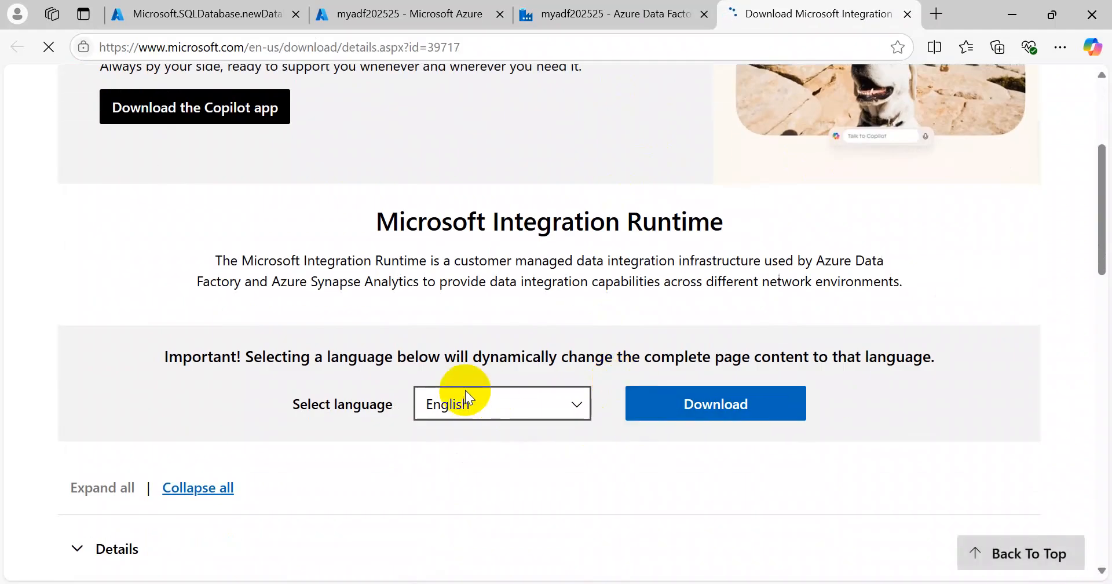
{"action": "scroll", "coordinate": [701, 287], "scroll_direction": "down", "scroll_amount": 4}
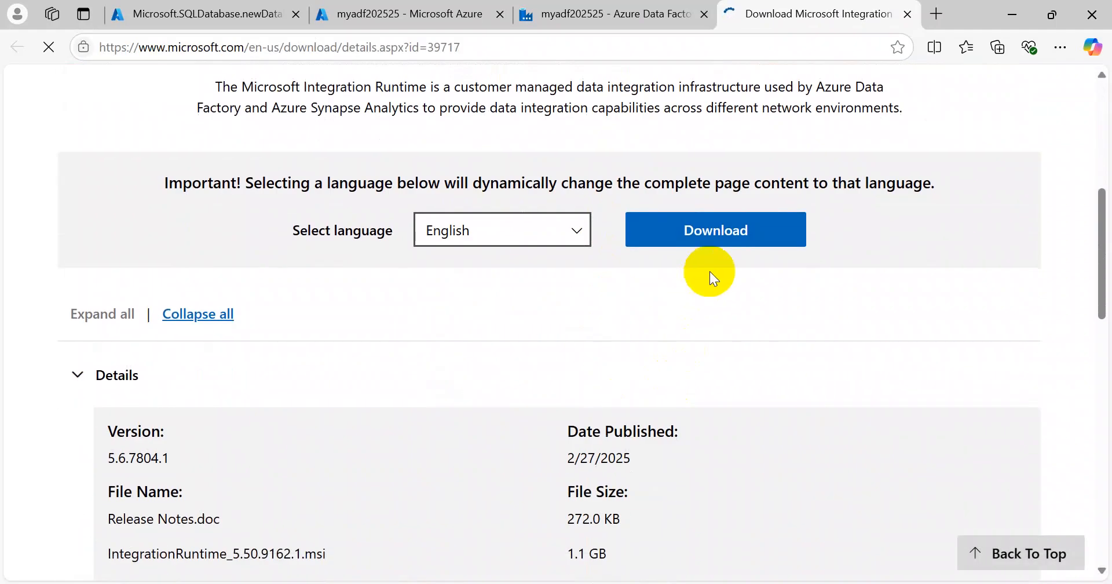
{"action": "scroll", "coordinate": [696, 313], "scroll_direction": "down", "scroll_amount": 3}
{"action": "scroll", "coordinate": [698, 272], "scroll_direction": "up", "scroll_amount": 5}
{"action": "left_click", "coordinate": [697, 234]}
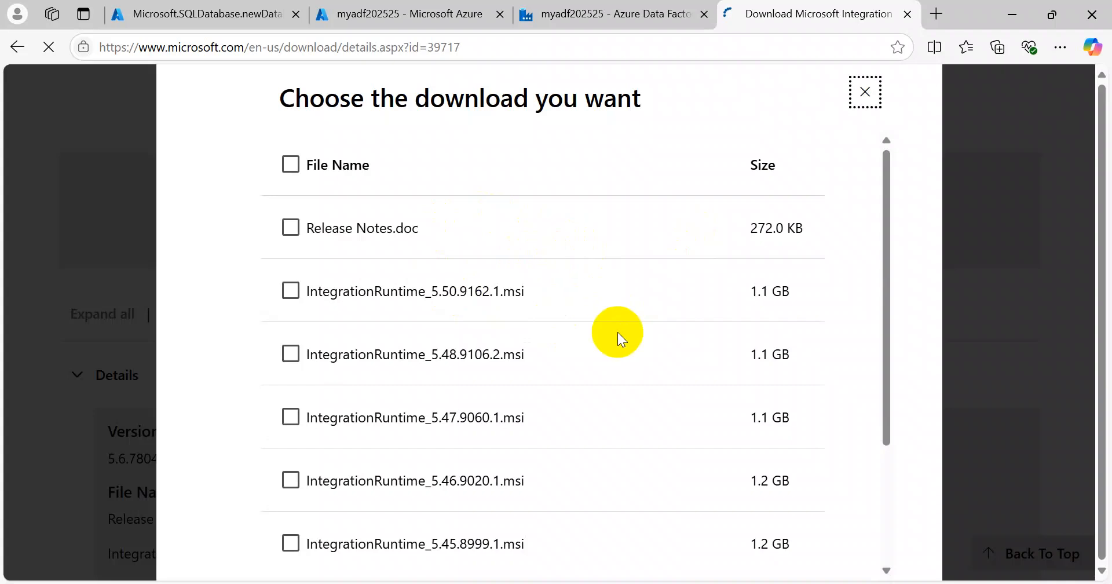
Step: Switch to the Downloads folder holding the IntegrationRuntime_5.45.8999.1 installer
{"action": "scroll", "coordinate": [638, 323], "scroll_direction": "down", "scroll_amount": 3}
{"action": "scroll", "coordinate": [638, 325], "scroll_direction": "up", "scroll_amount": 3}
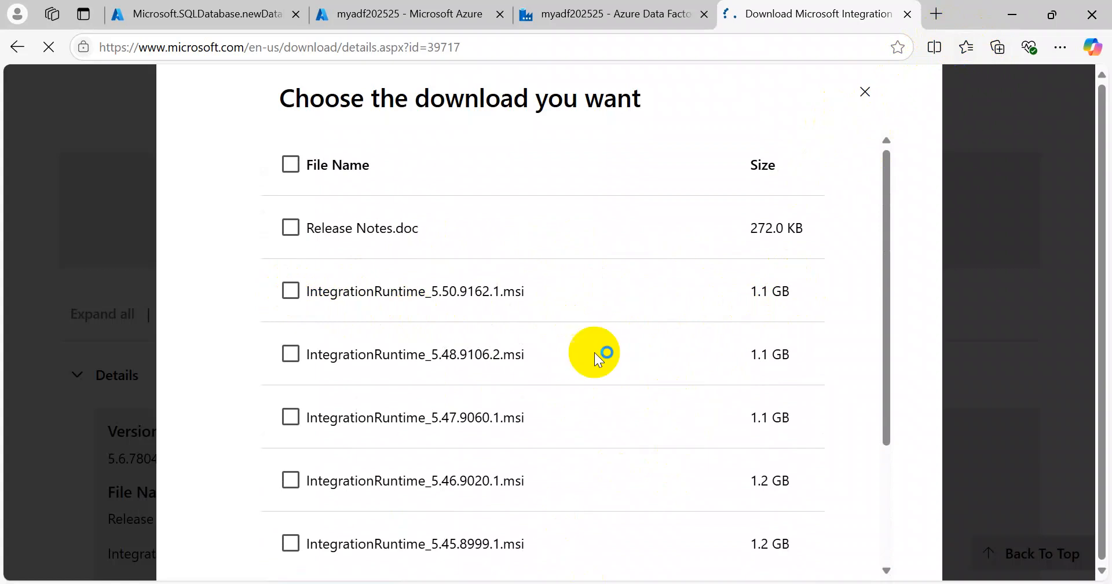
{"action": "mouse_move", "coordinate": [544, 583]}
{"action": "left_click", "coordinate": [526, 543]}
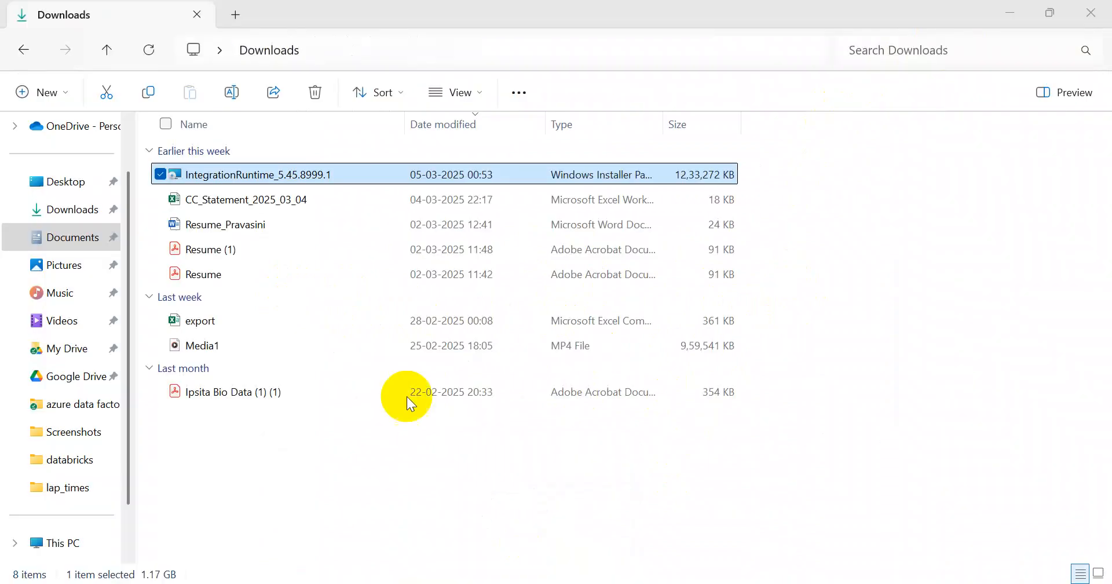
Step: Install IntegrationRuntime_5.45.8999.1 with default folder, dismissing the sleep warning and Power Options
{"action": "double_click", "coordinate": [301, 173]}
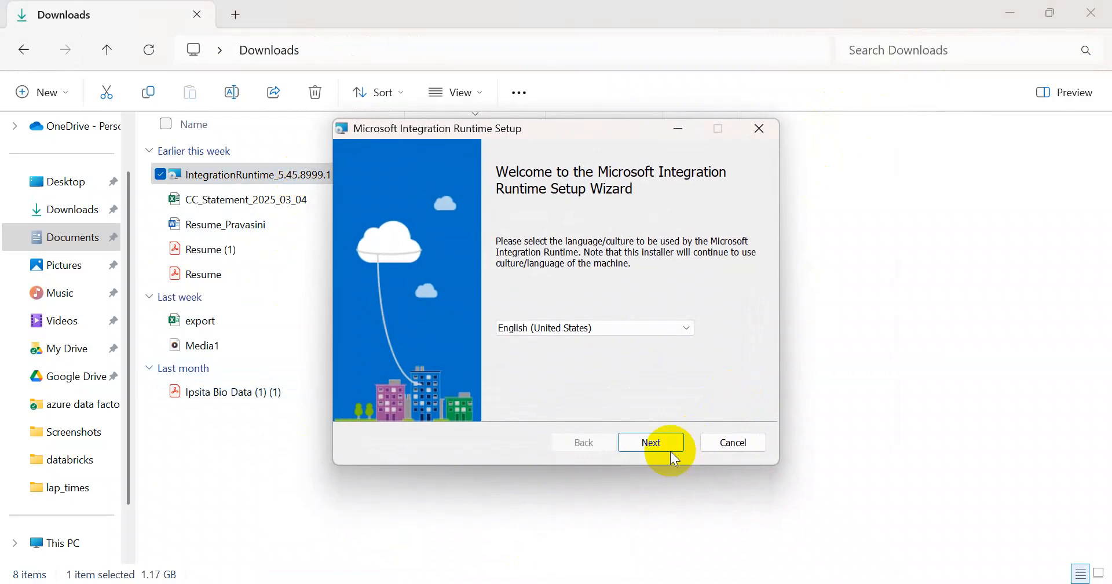
{"action": "left_click", "coordinate": [658, 442]}
{"action": "left_click", "coordinate": [423, 400]}
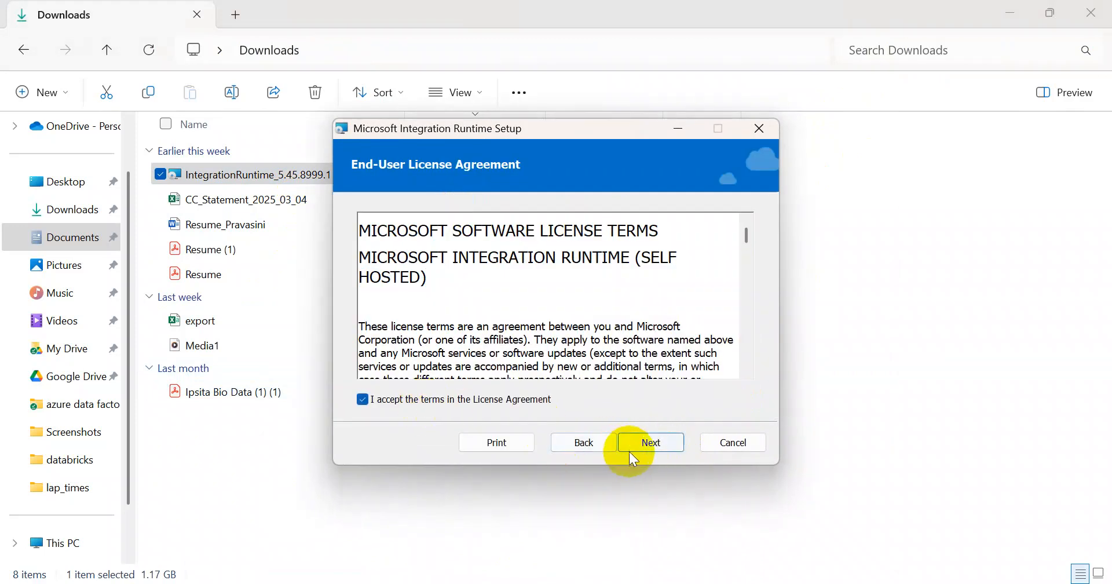
{"action": "left_click", "coordinate": [652, 444]}
{"action": "left_click", "coordinate": [651, 444]}
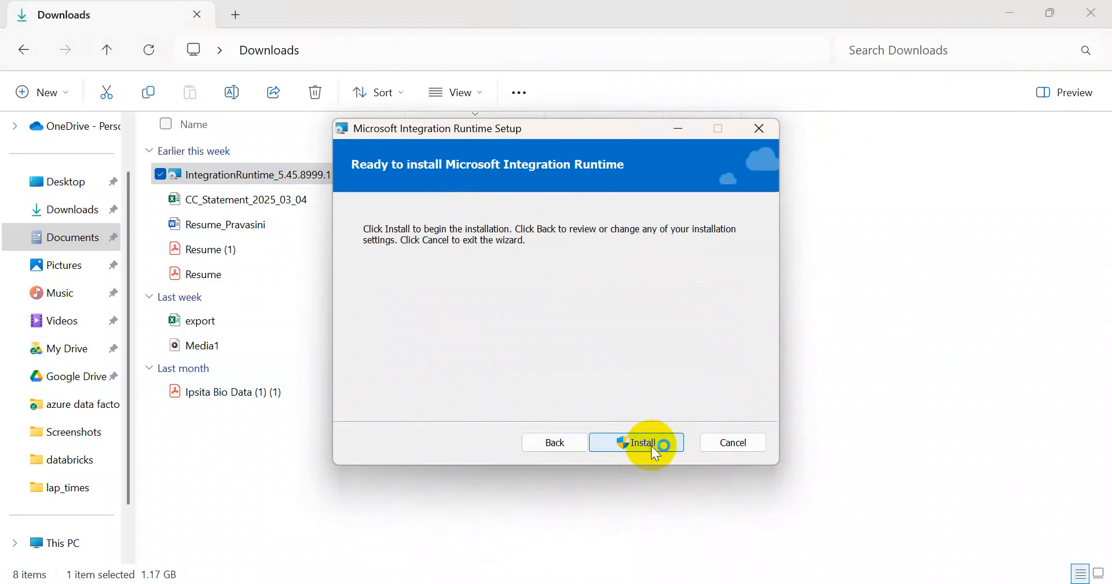
{"action": "left_click", "coordinate": [651, 443]}
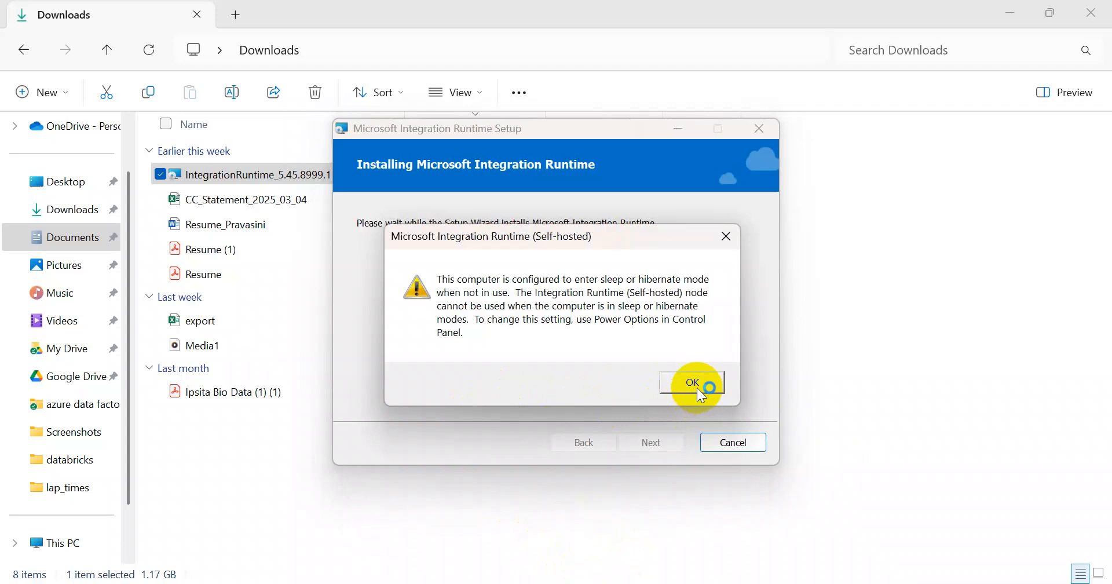
{"action": "left_click", "coordinate": [697, 387]}
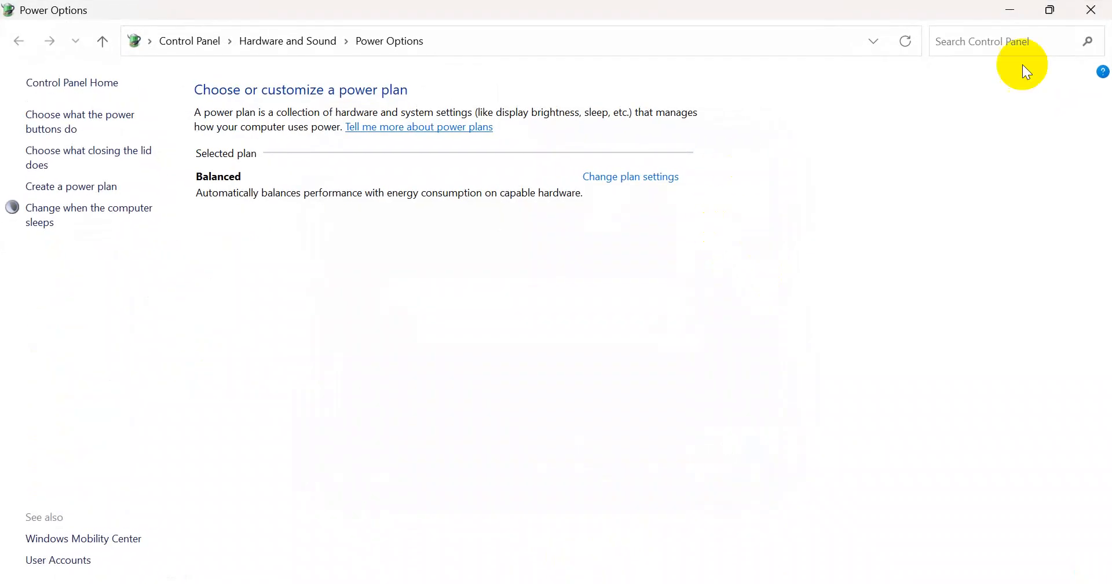
{"action": "left_click", "coordinate": [1093, 12]}
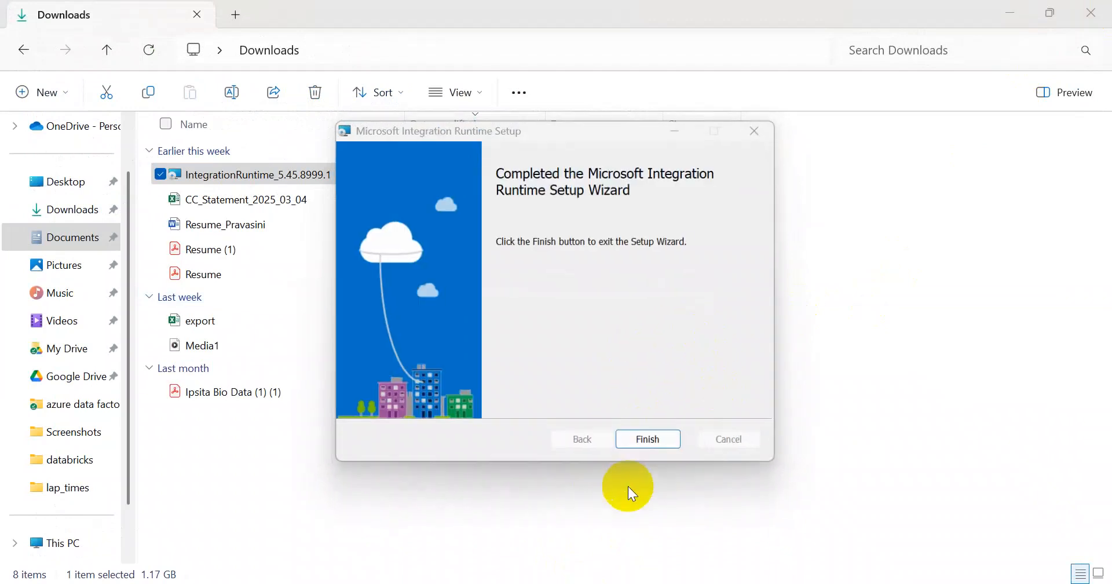
{"action": "left_click", "coordinate": [643, 447]}
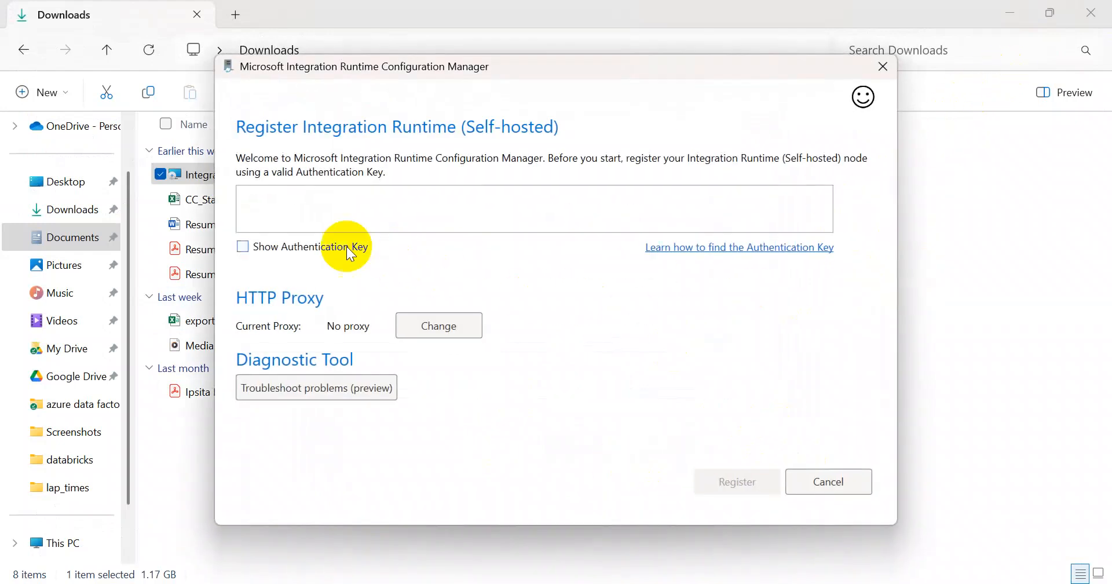
Step: Paste the runtime's first authentication key from Data Factory into the Configuration Manager
{"action": "left_click", "coordinate": [317, 218]}
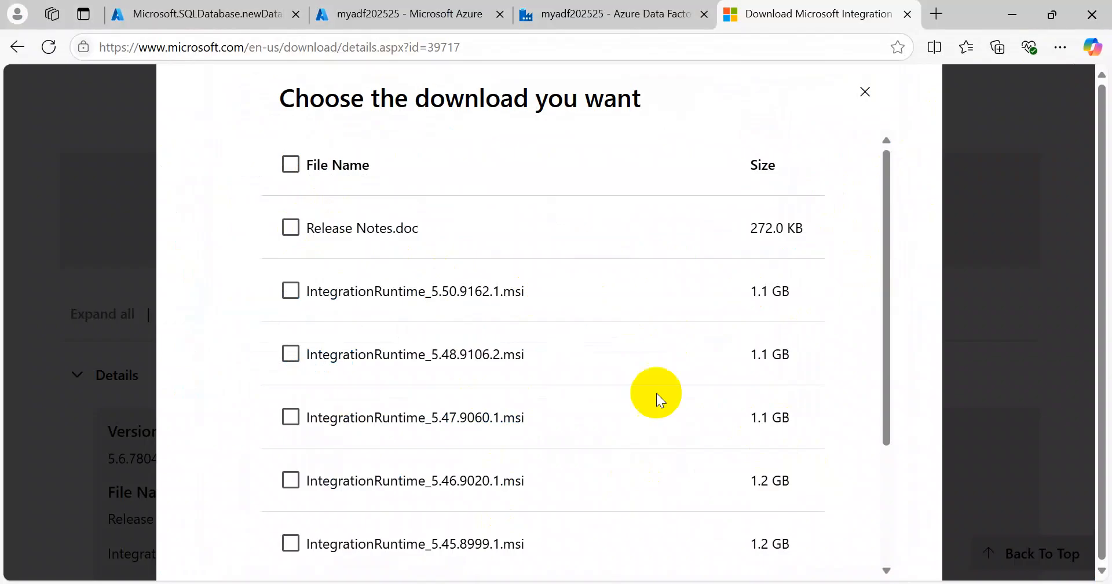
{"action": "left_click", "coordinate": [657, 19]}
{"action": "left_click", "coordinate": [1050, 374]}
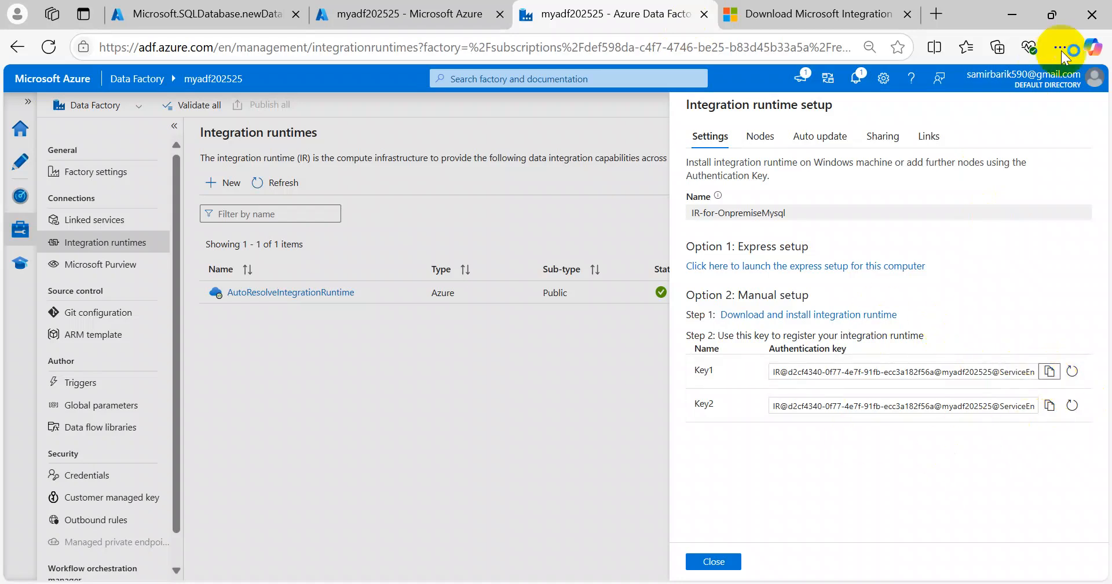
{"action": "left_click", "coordinate": [1013, 14]}
{"action": "left_click", "coordinate": [332, 206]}
{"action": "key", "text": "ctrl+v"}
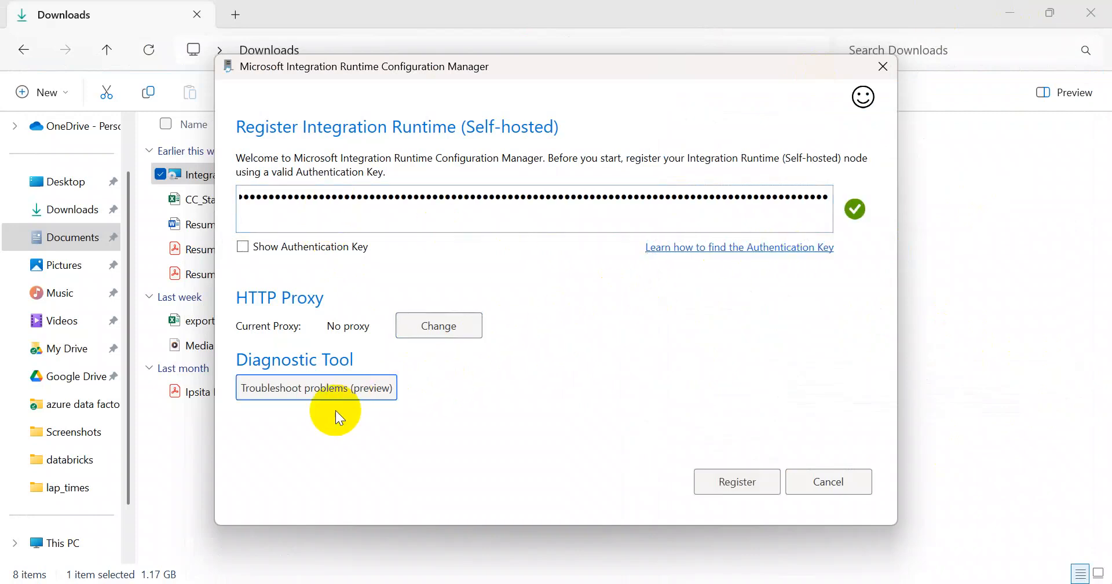
Step: Register this machine as a new node, then close the manager and return to the browser
{"action": "left_click", "coordinate": [739, 481]}
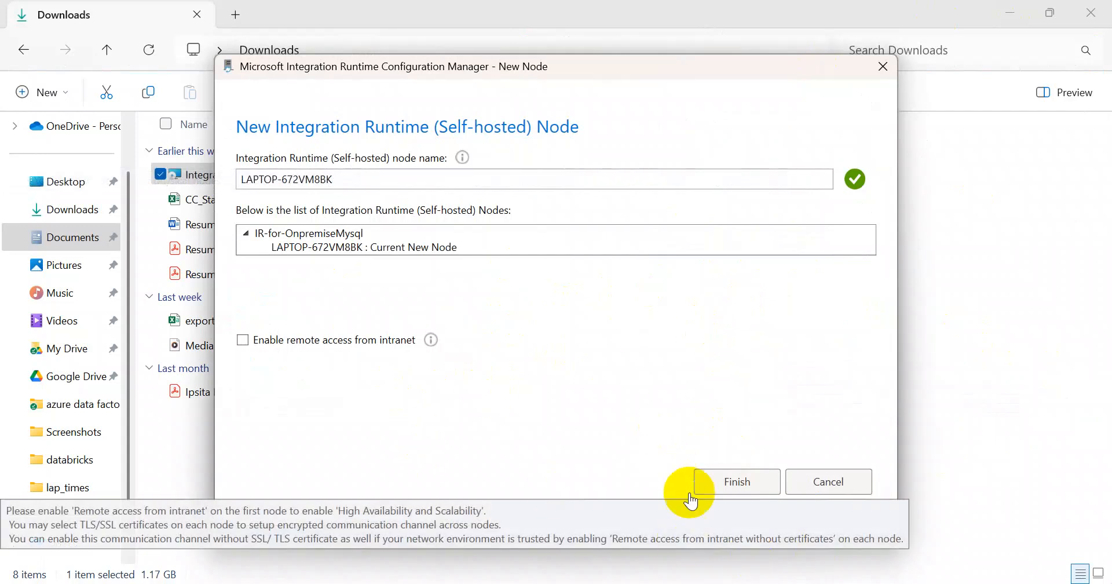
{"action": "left_click", "coordinate": [741, 485]}
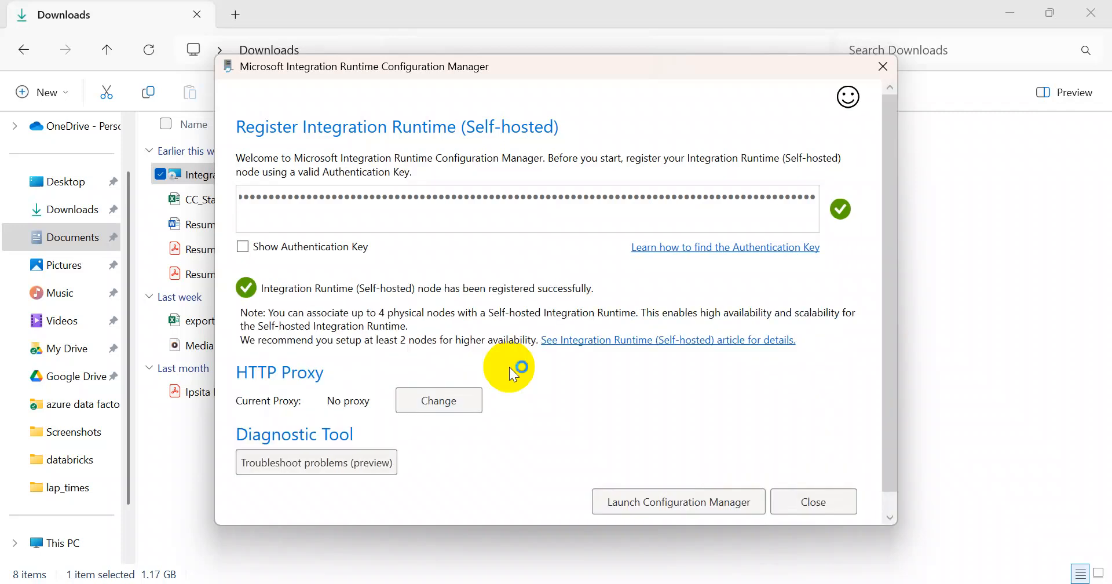
{"action": "left_click", "coordinate": [814, 502]}
{"action": "left_click", "coordinate": [561, 551]}
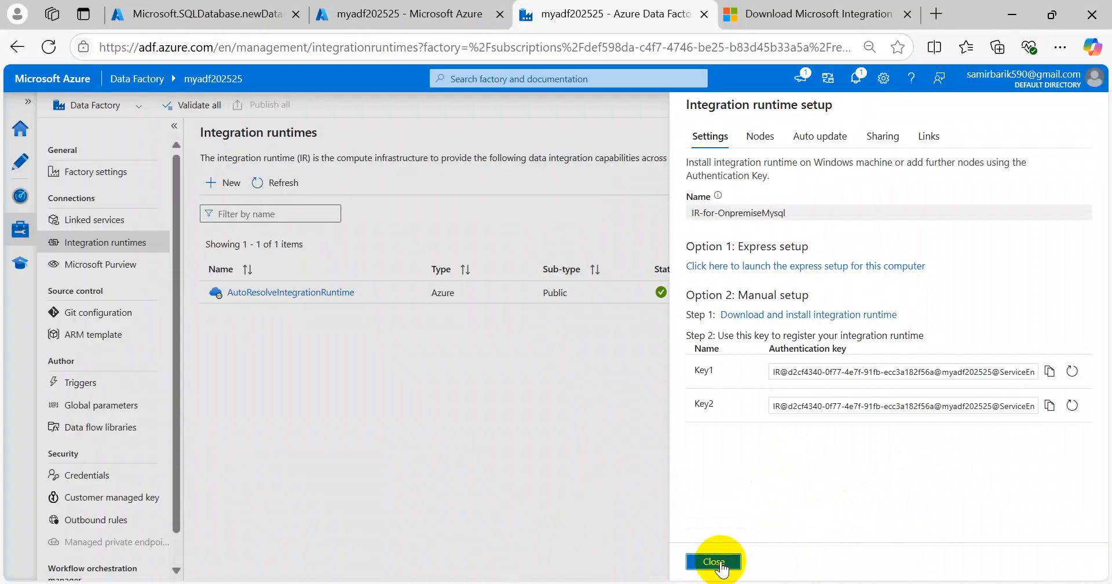
Step: Close the setup panel, refresh to confirm IR-for-OnpremiseMysql is Running, then enter Author view
{"action": "left_click", "coordinate": [735, 568]}
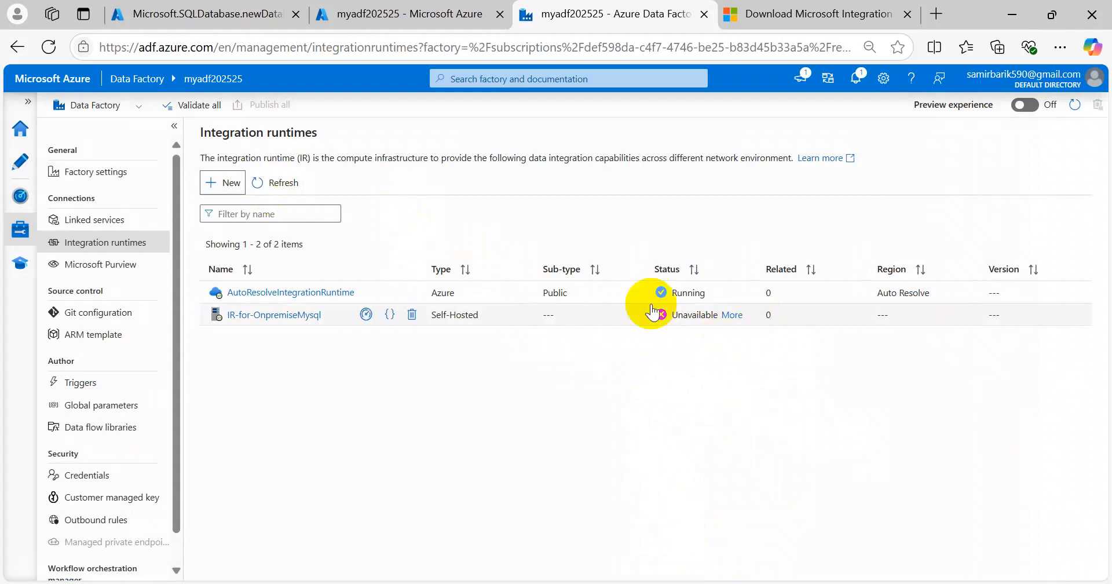
{"action": "left_click", "coordinate": [285, 185]}
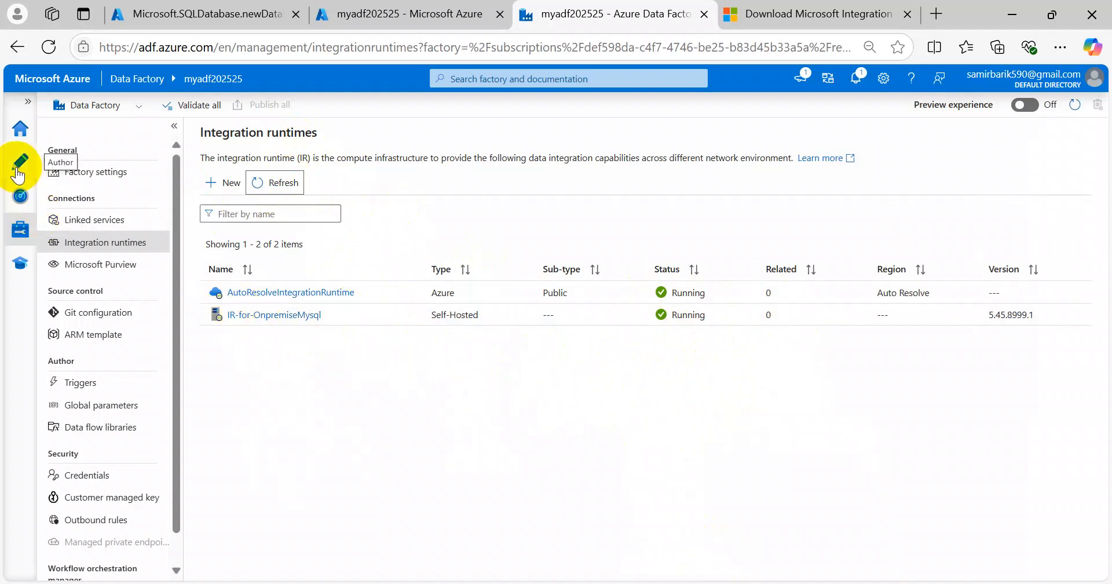
{"action": "left_click", "coordinate": [21, 165]}
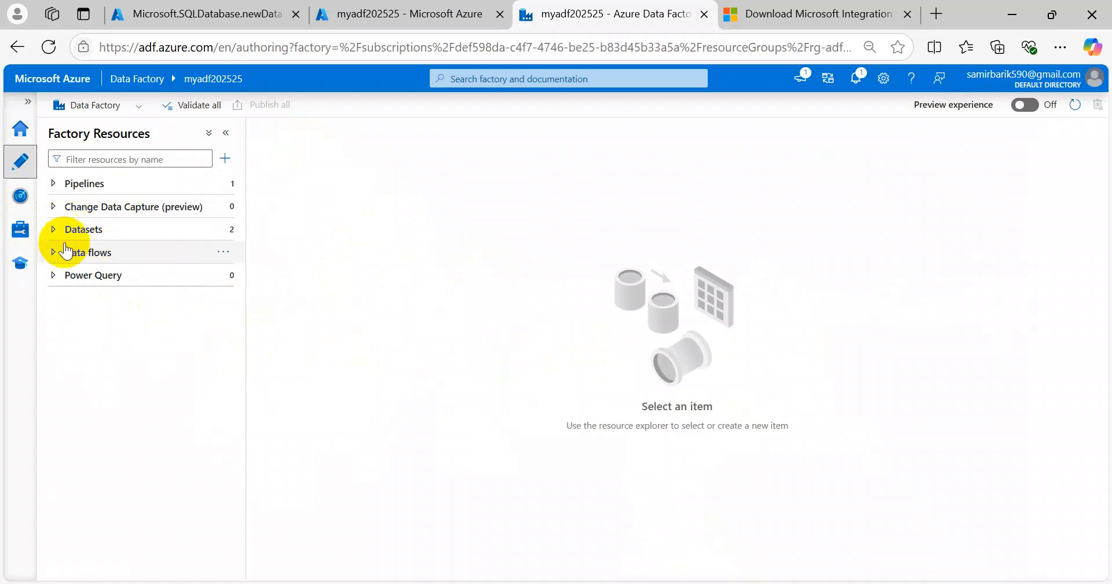
Step: Create a new dataset with MySQL as the data store
{"action": "left_click", "coordinate": [223, 235]}
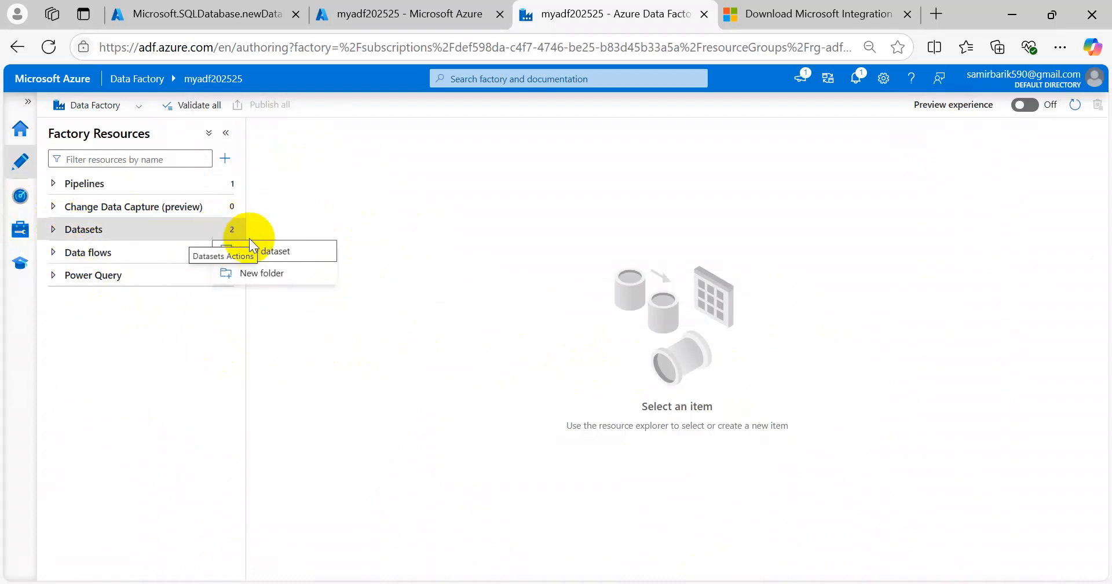
{"action": "left_click", "coordinate": [300, 254]}
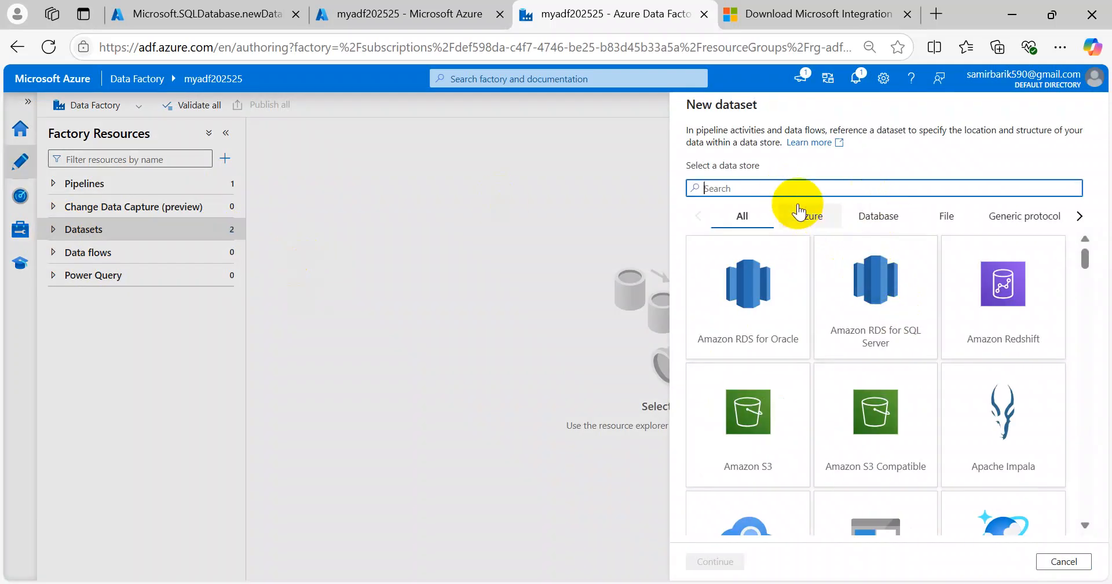
{"action": "type", "text": "mysq"}
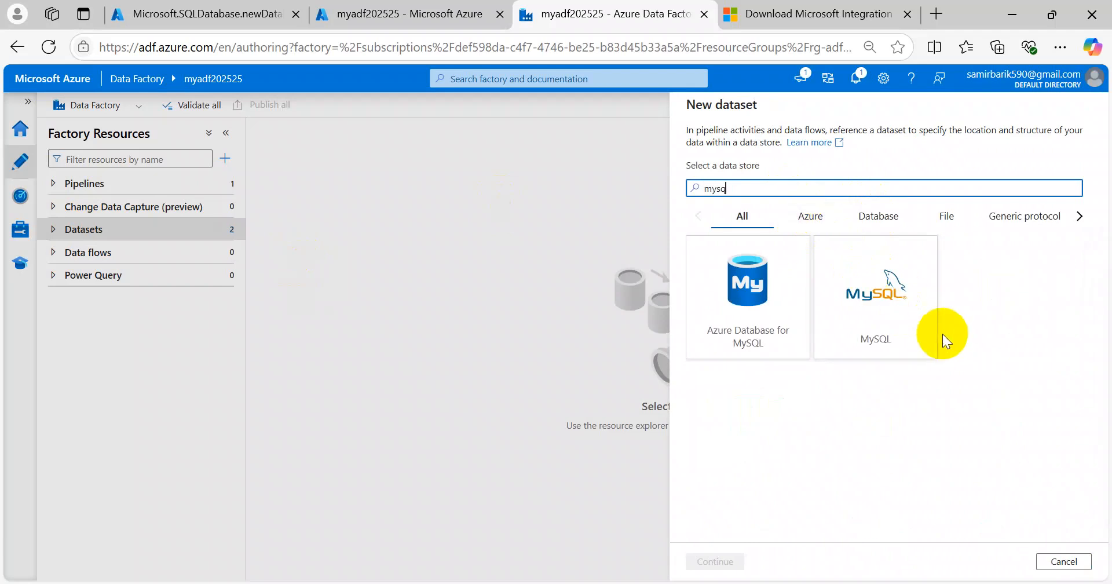
{"action": "left_click", "coordinate": [895, 309]}
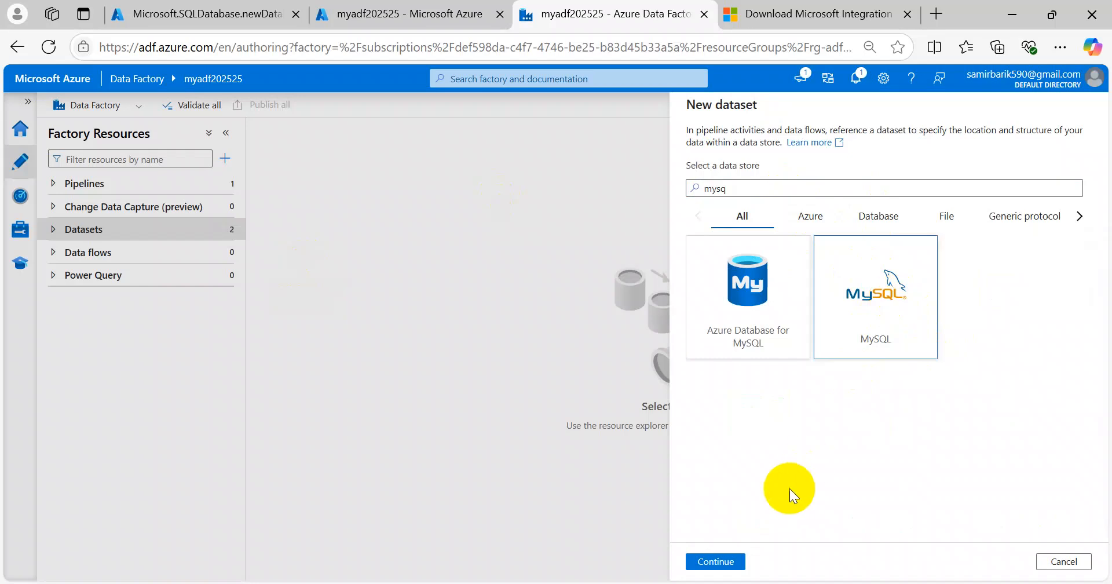
{"action": "left_click", "coordinate": [716, 562]}
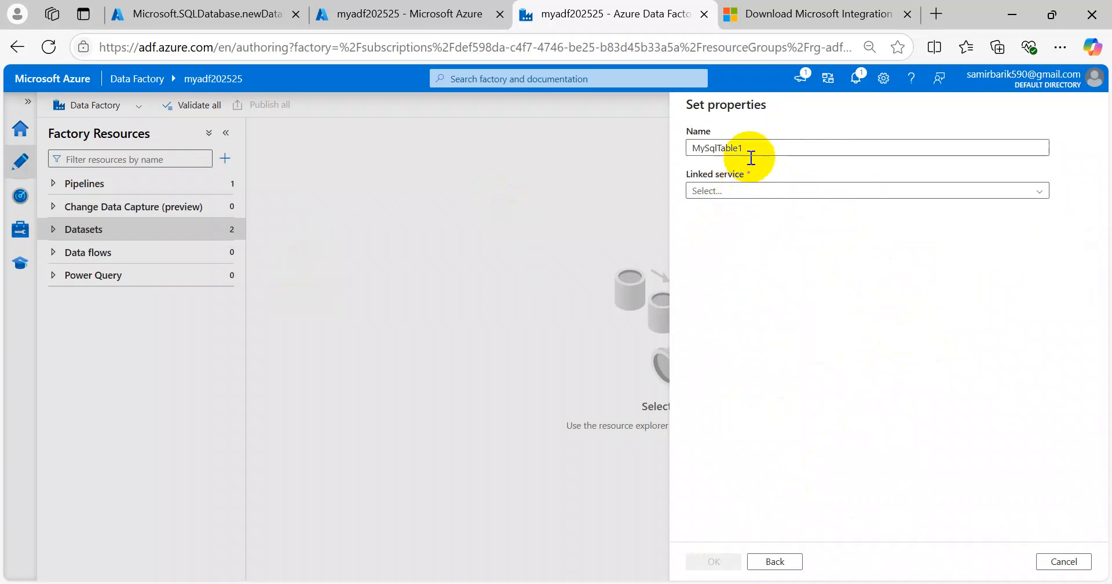
Step: Name the dataset MySqlTable_onpremise and start a new linked service for it
{"action": "left_click", "coordinate": [766, 148]}
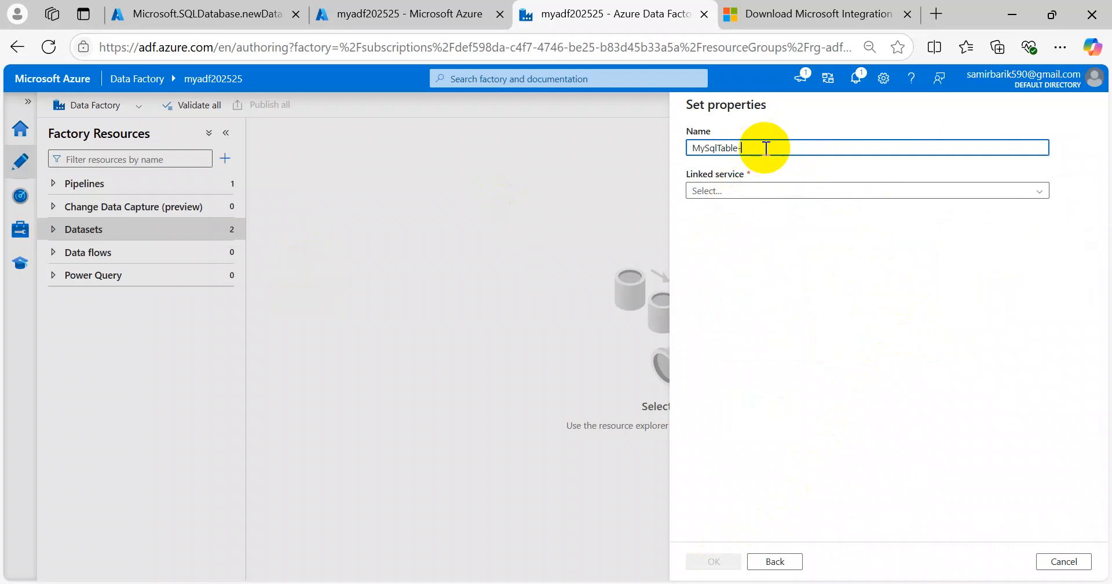
{"action": "type", "text": "onpremise"}
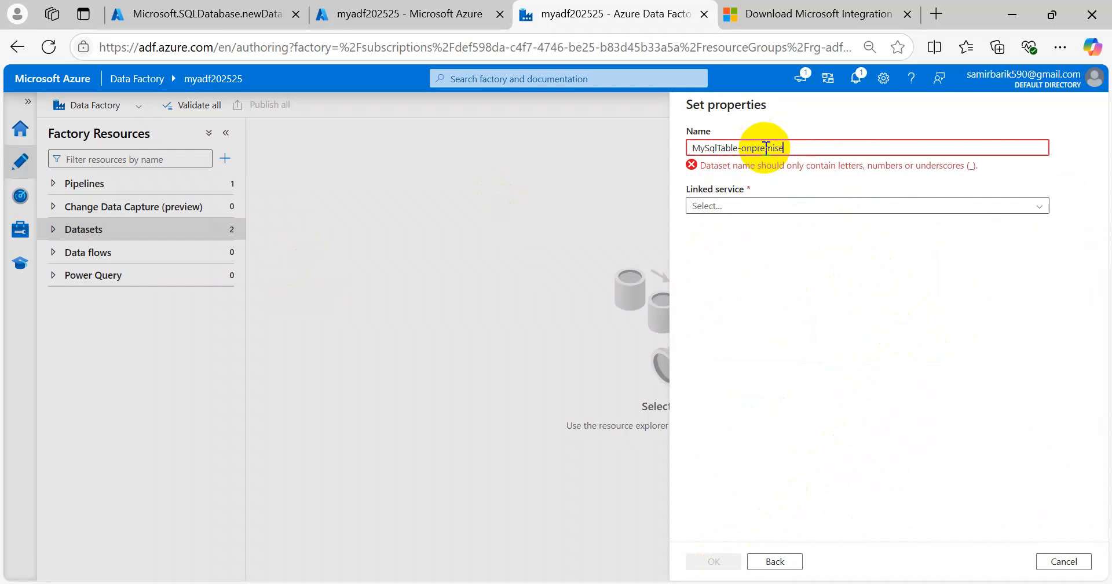
{"action": "left_click", "coordinate": [740, 149]}
{"action": "key", "text": "BackSpace"}
{"action": "type", "text": "_"}
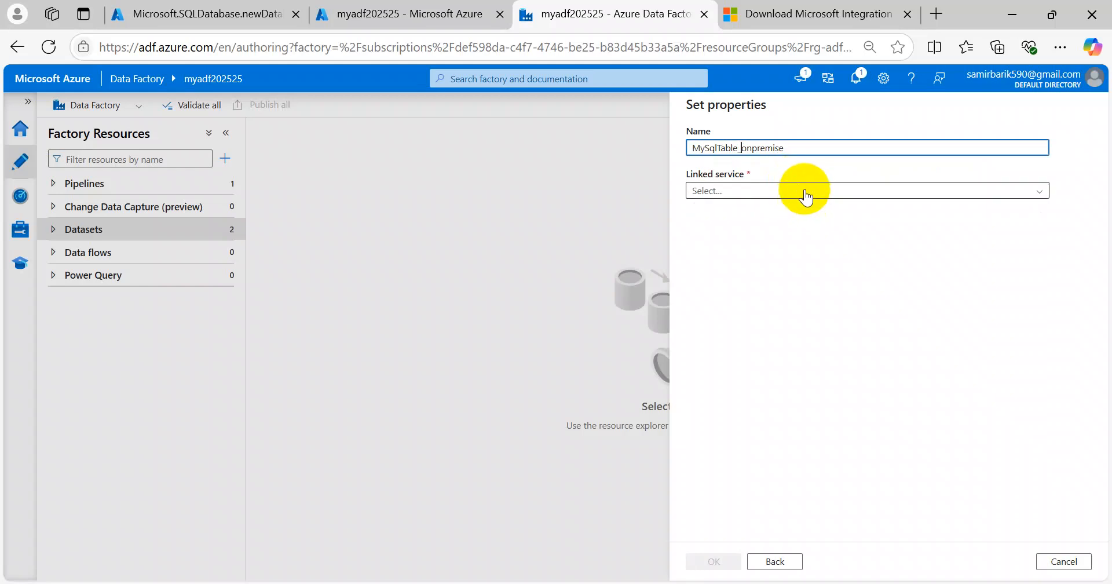
{"action": "left_click", "coordinate": [806, 199]}
{"action": "left_click", "coordinate": [746, 228]}
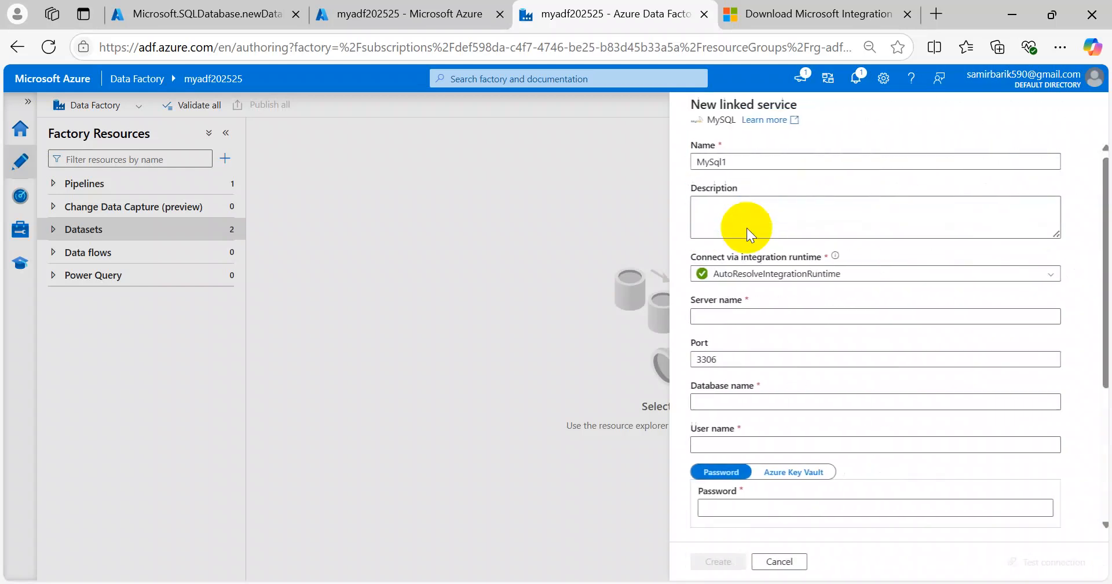
Step: Name the MySQL linked service ls_mysql_onpremise
{"action": "left_click", "coordinate": [745, 162]}
{"action": "type", "text": "-"}
{"action": "key", "text": "BackSpace"}
{"action": "key", "text": "BackSpace"}
{"action": "key", "text": "BackSpace"}
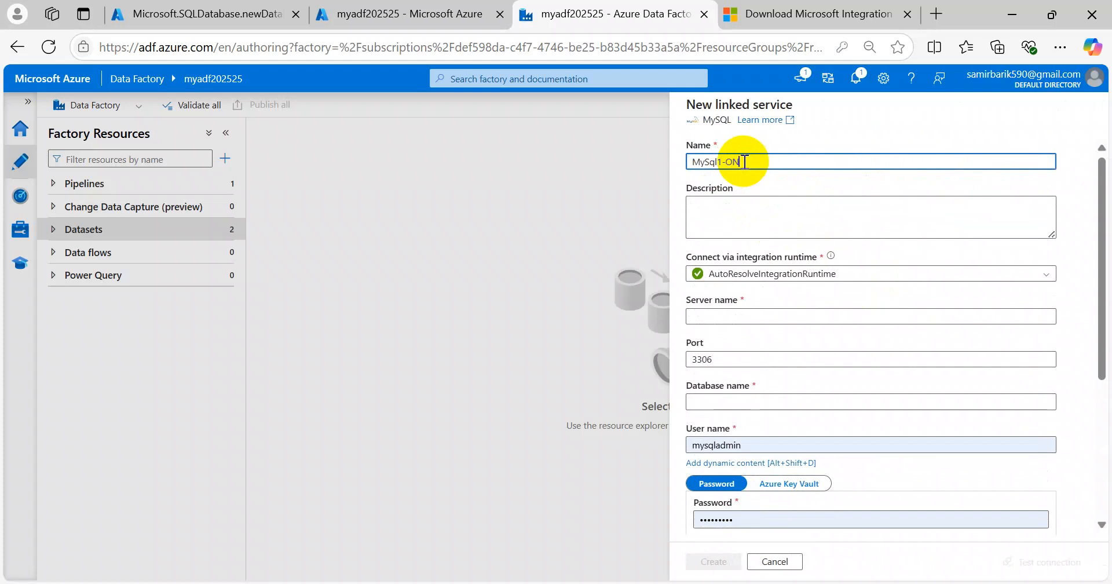
{"action": "key", "text": "BackSpace"}
{"action": "key", "text": "BackSpace"}
{"action": "key", "text": "BackSpace"}
{"action": "key", "text": "BackSpace"}
{"action": "key", "text": "BackSpace"}
{"action": "key", "text": "BackSpace"}
{"action": "key", "text": "BackSpace"}
{"action": "key", "text": "BackSpace"}
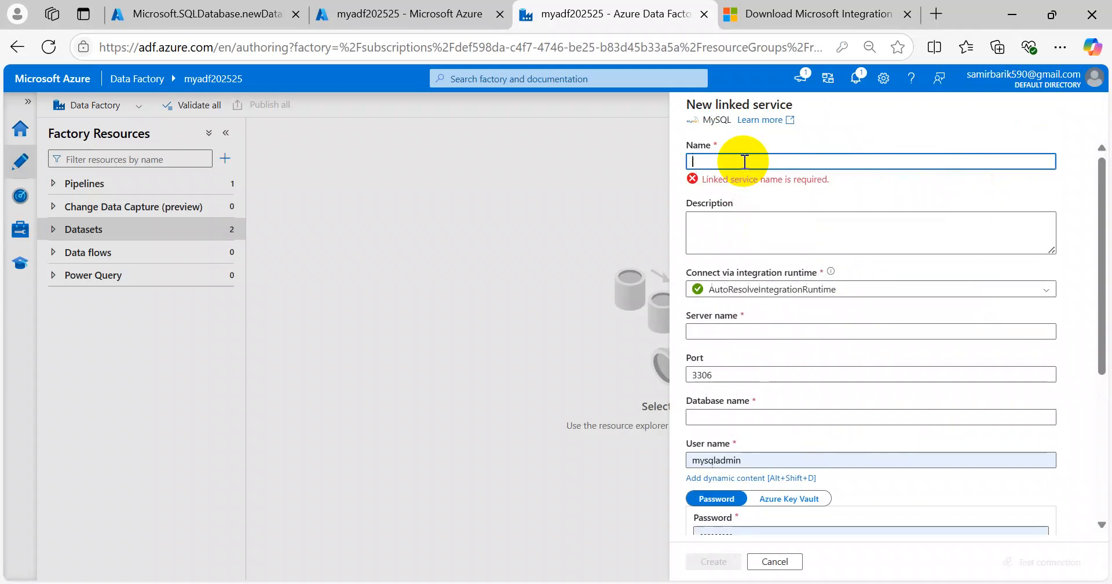
{"action": "type", "text": "ls_"}
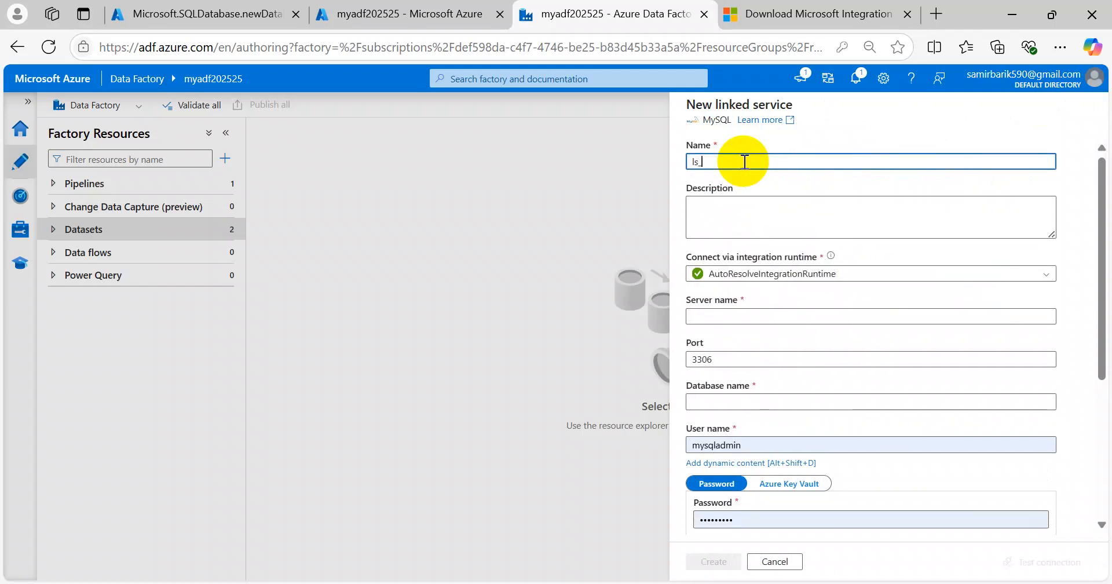
{"action": "type", "text": "mysql_onpremise"}
Step: Connect via IR-for-OnpremiseMysql with server name 127.0.0.1
{"action": "left_click", "coordinate": [776, 273]}
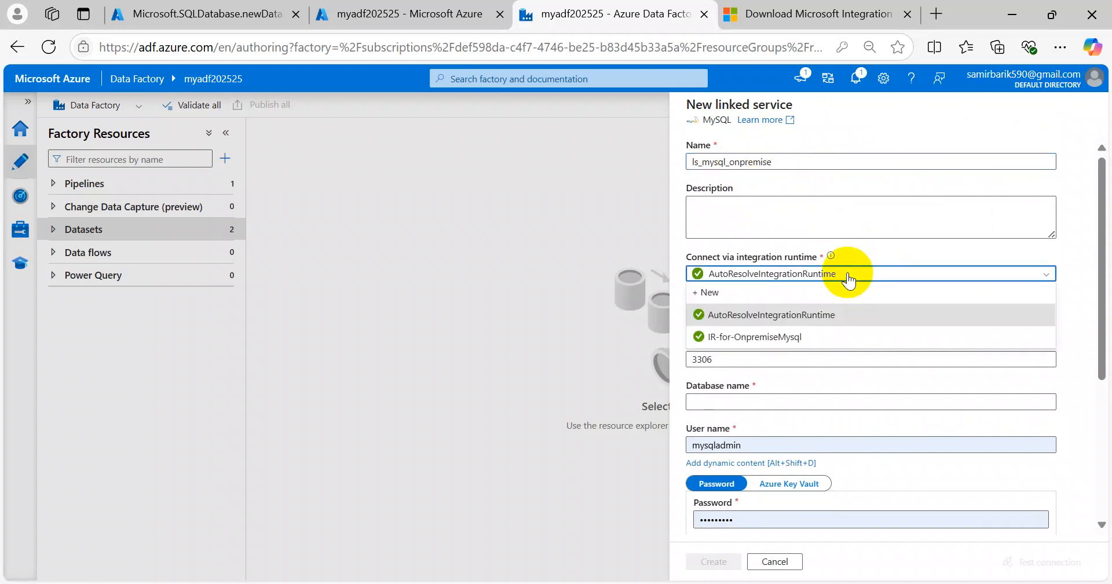
{"action": "left_click", "coordinate": [747, 339]}
{"action": "left_click", "coordinate": [704, 316]}
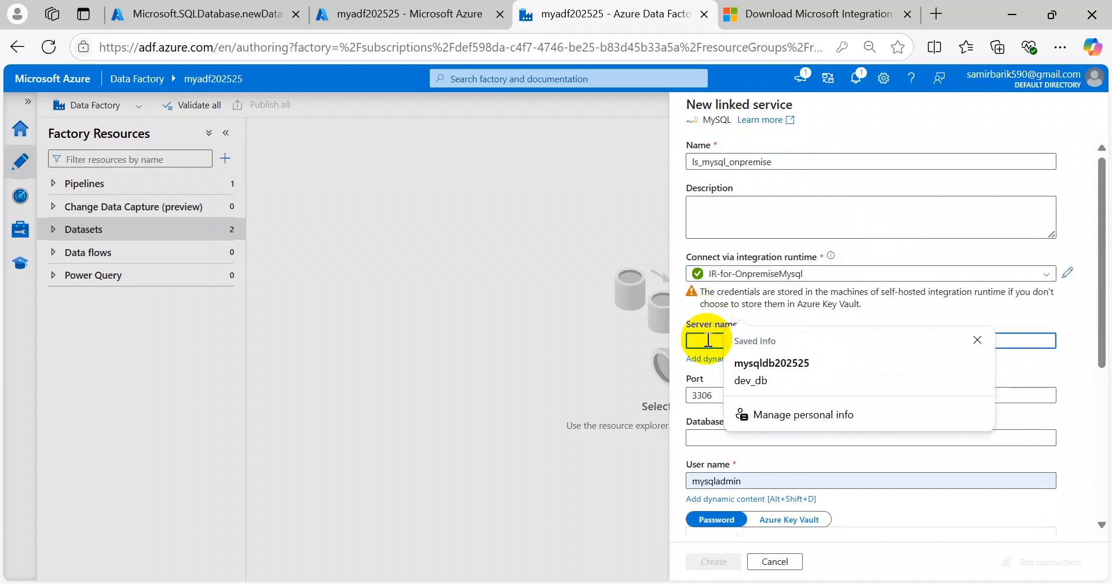
{"action": "type", "text": "127.0.0.1"}
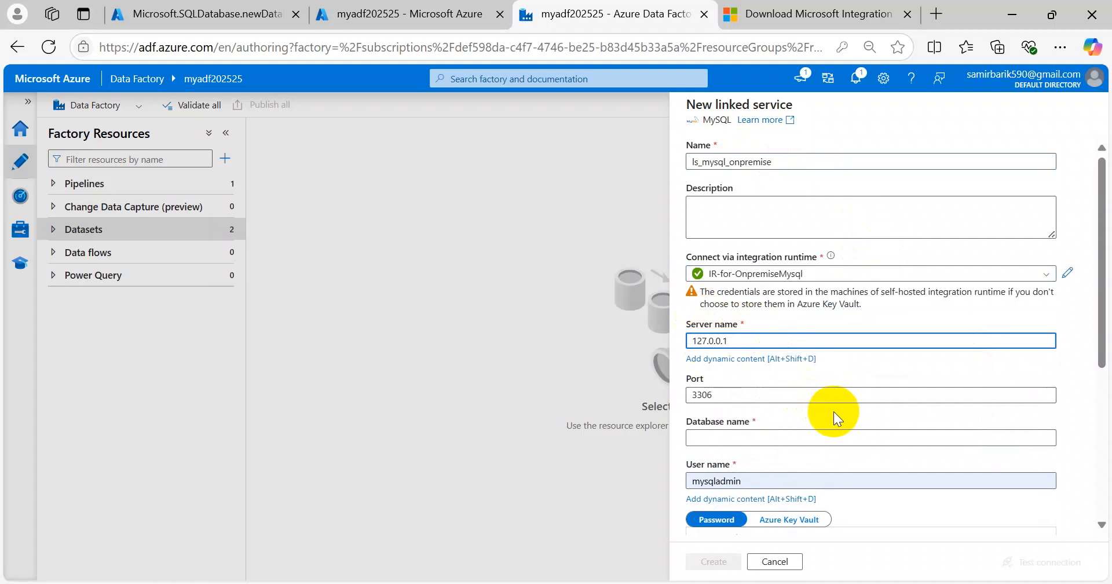
{"action": "scroll", "coordinate": [851, 397], "scroll_direction": "down", "scroll_amount": 2}
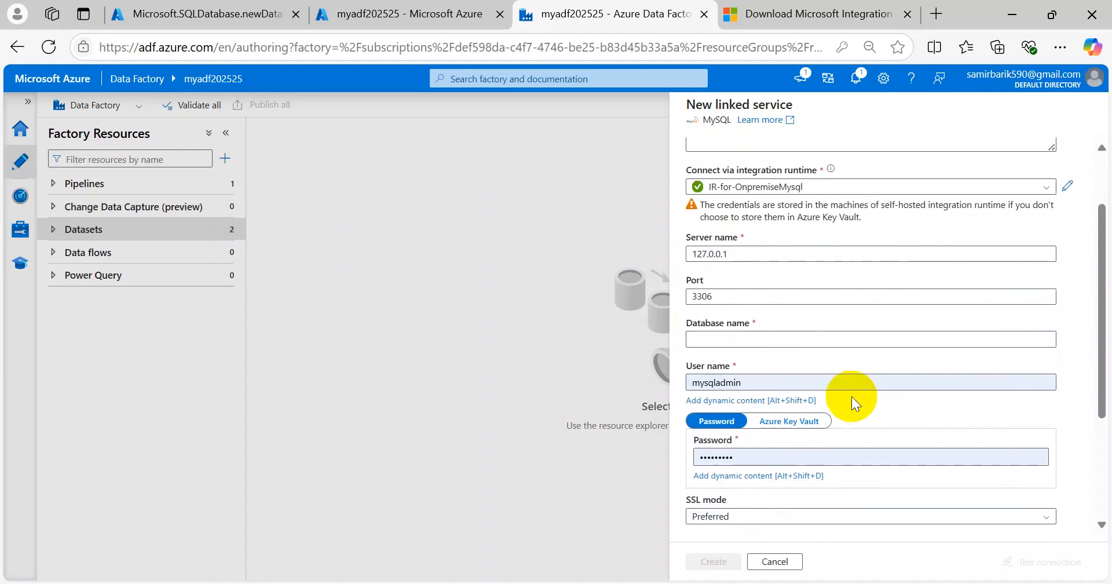
{"action": "left_click", "coordinate": [731, 340]}
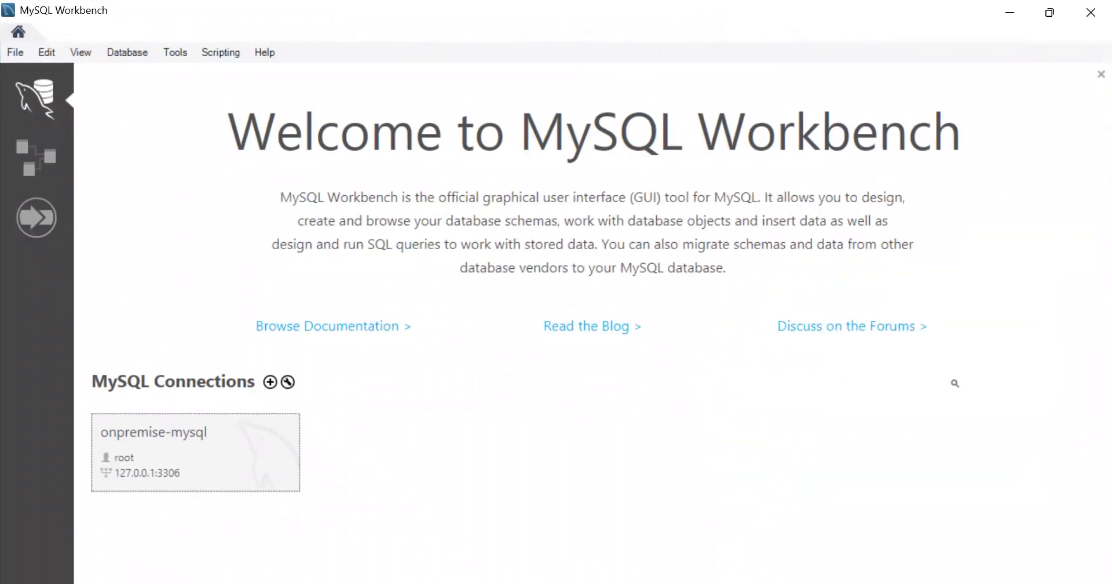
Step: Check the dev_db tables in MySQL Workbench's onpremise-mysql connection
{"action": "left_click", "coordinate": [225, 444]}
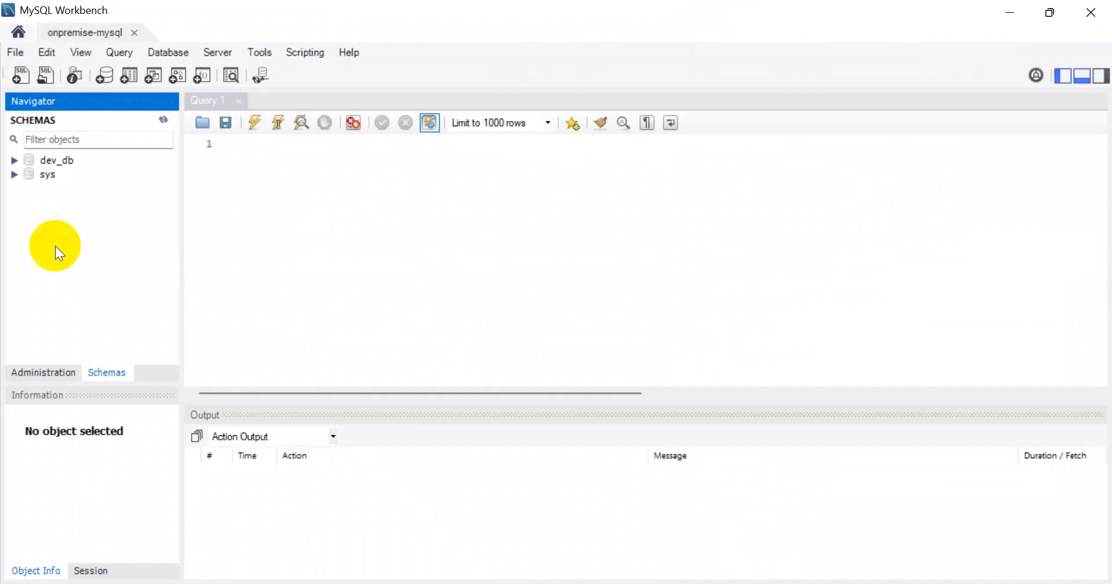
{"action": "left_click", "coordinate": [14, 161]}
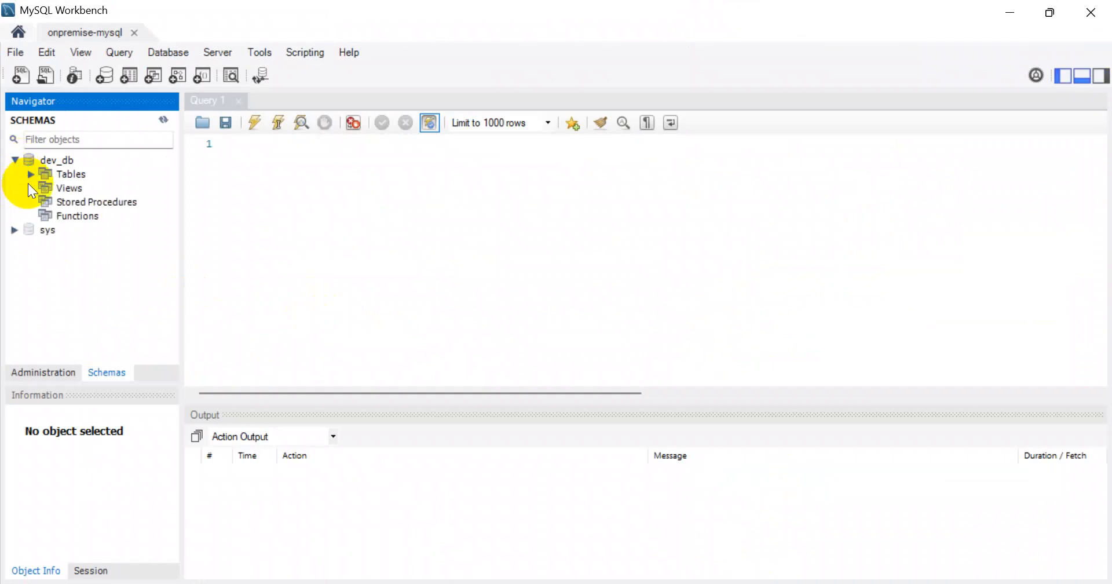
{"action": "left_click", "coordinate": [31, 173]}
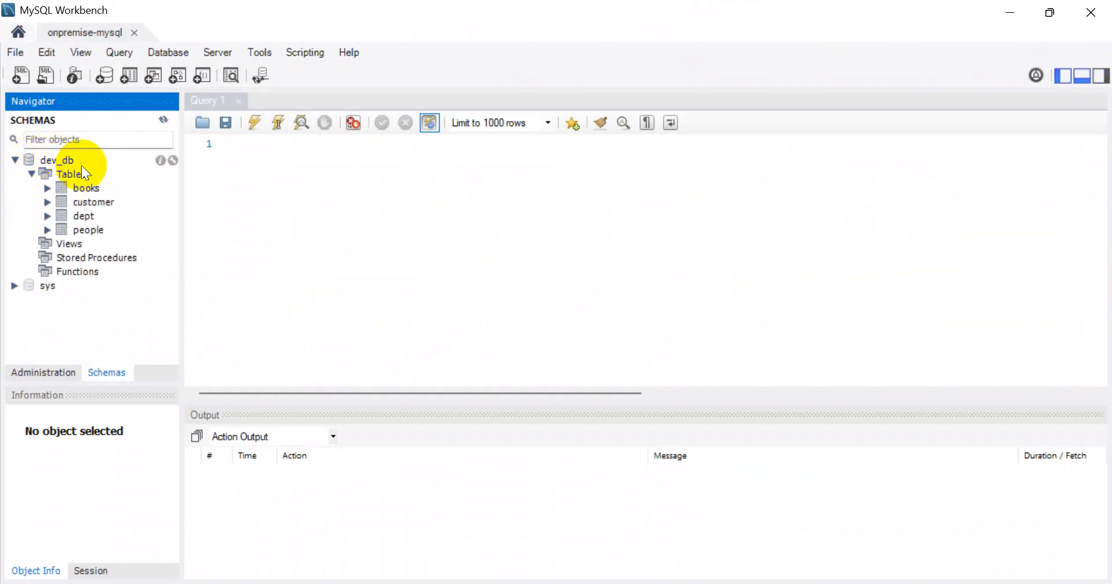
Step: Enter dev_db as the linked service's database name
{"action": "left_click", "coordinate": [1009, 11]}
{"action": "left_click", "coordinate": [724, 339]}
{"action": "type", "text": "dev_db"}
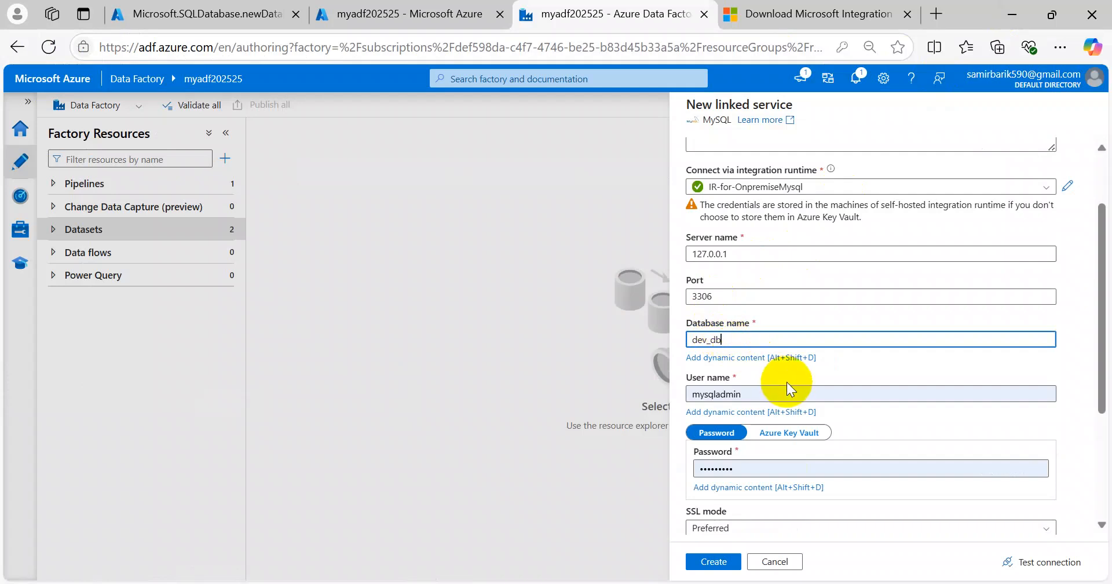
Step: Enter user name root and the MySQL account password
{"action": "double_click", "coordinate": [694, 389]}
{"action": "type", "text": "r"}
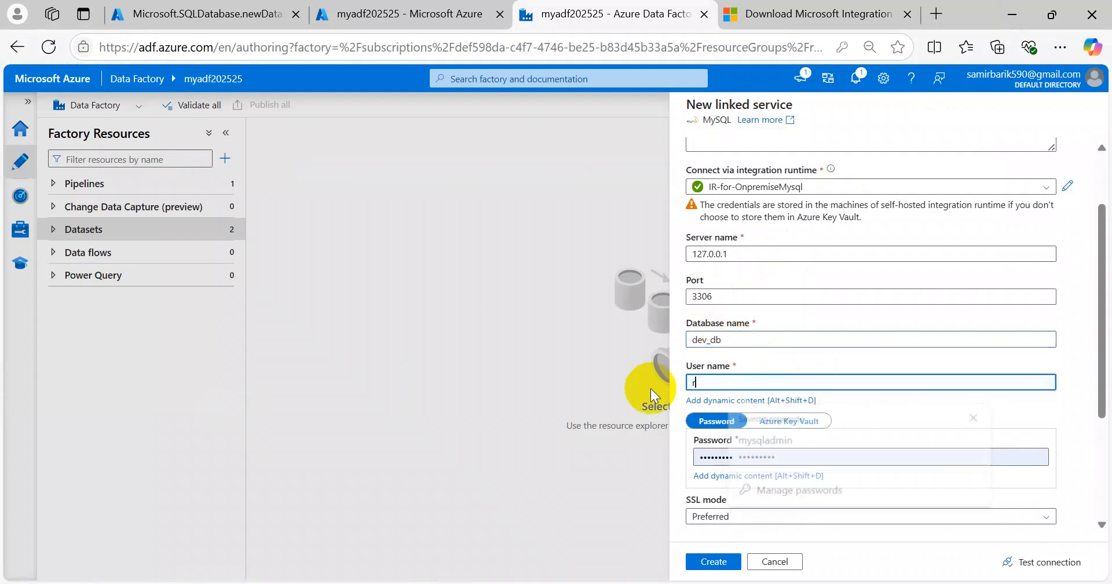
{"action": "type", "text": "oot"}
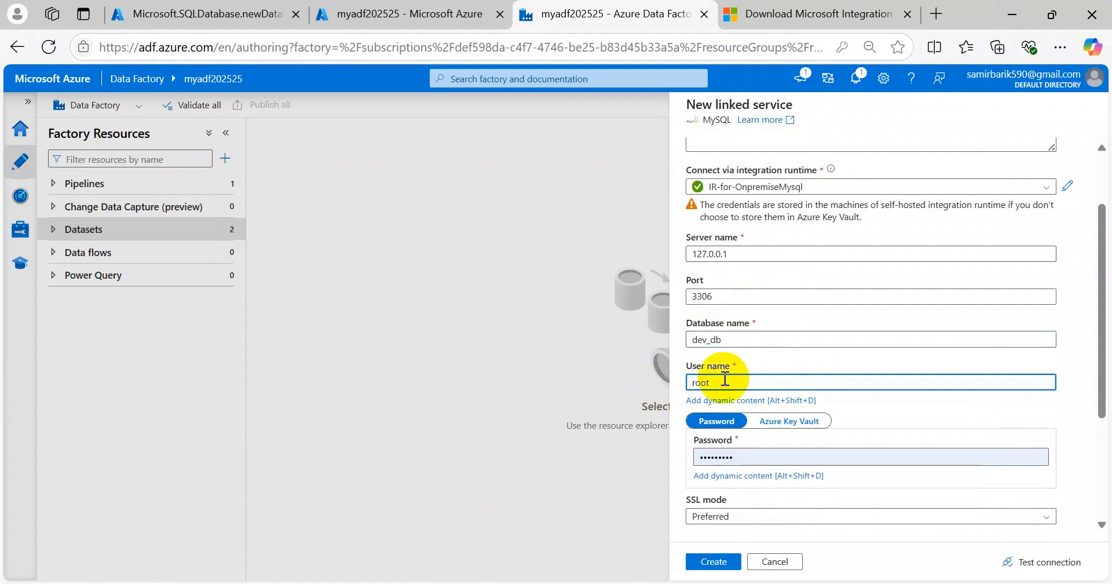
{"action": "left_click", "coordinate": [766, 463]}
{"action": "double_click", "coordinate": [765, 463]}
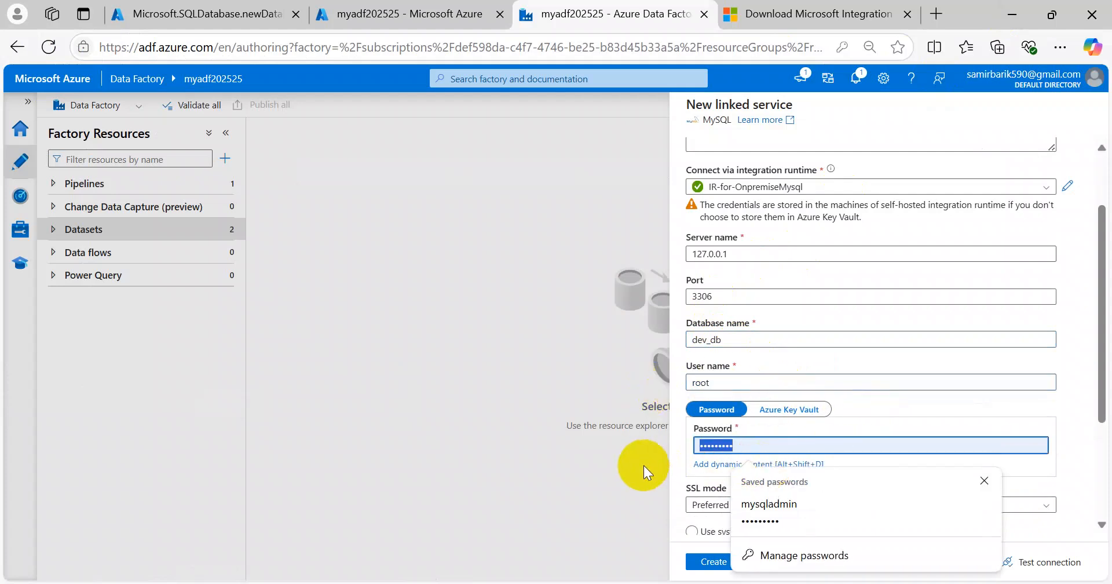
{"action": "type", "text": "******"}
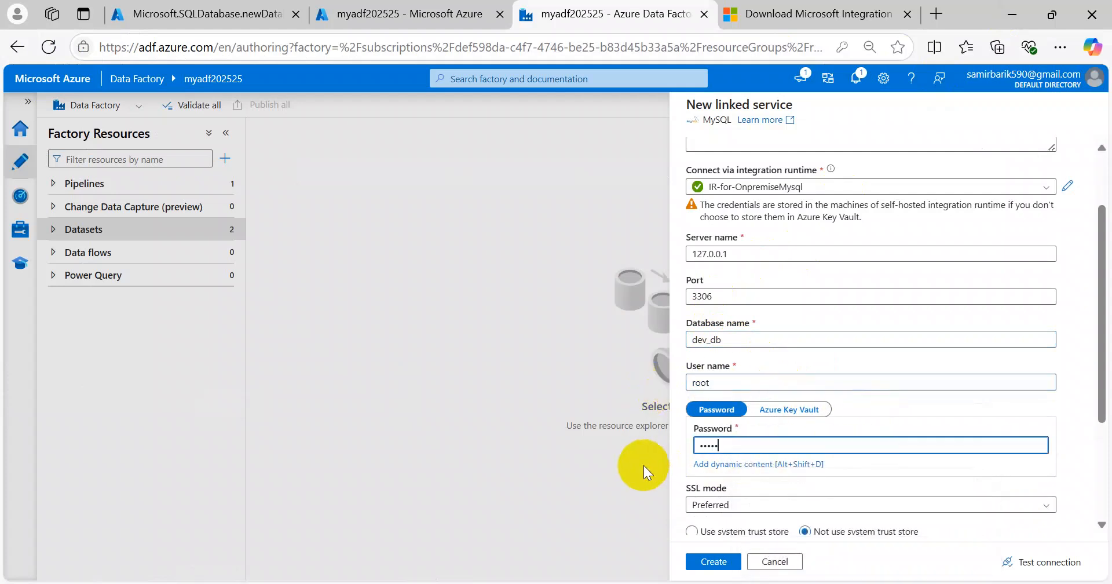
{"action": "type", "text": "******"}
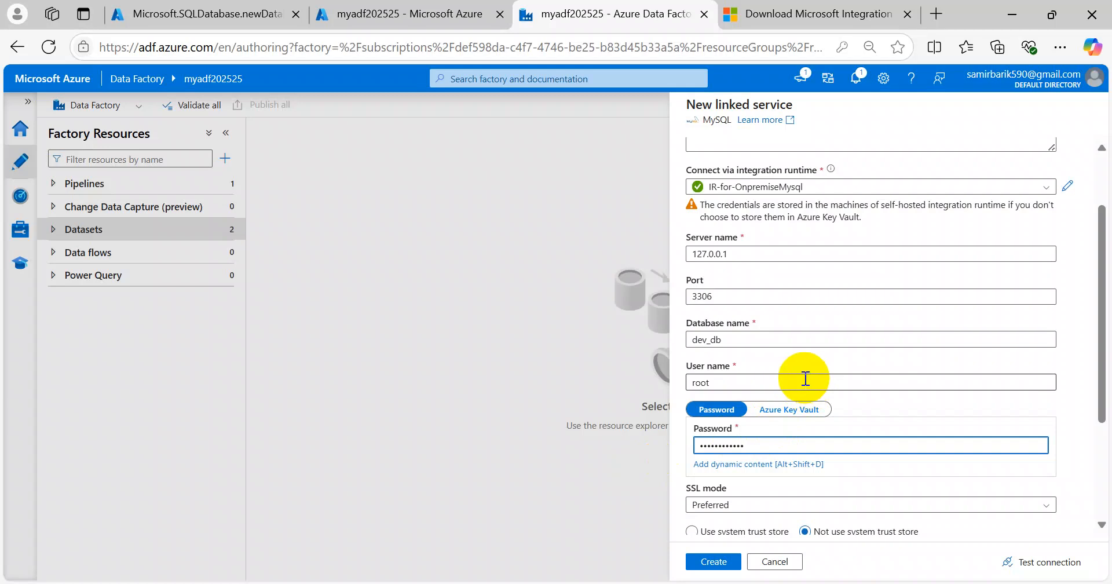
{"action": "left_click", "coordinate": [809, 360]}
Step: Test the on-premise MySQL connection successfully and create ls_mysql_onpremise
{"action": "scroll", "coordinate": [971, 466], "scroll_direction": "down", "scroll_amount": 3}
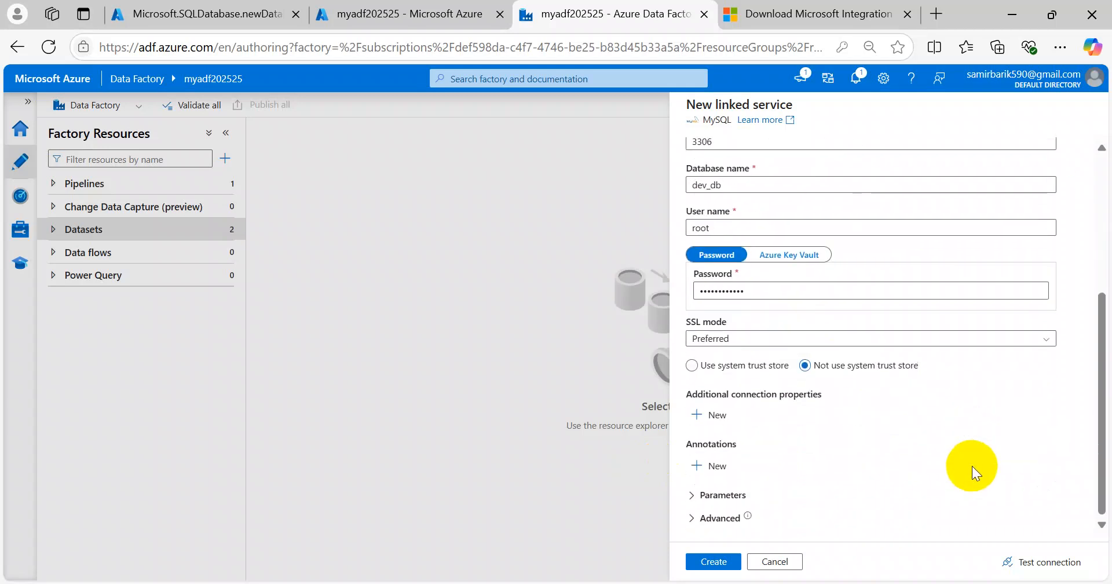
{"action": "scroll", "coordinate": [954, 476], "scroll_direction": "up", "scroll_amount": 5}
{"action": "scroll", "coordinate": [904, 365], "scroll_direction": "down", "scroll_amount": 4}
{"action": "left_click", "coordinate": [1037, 559]}
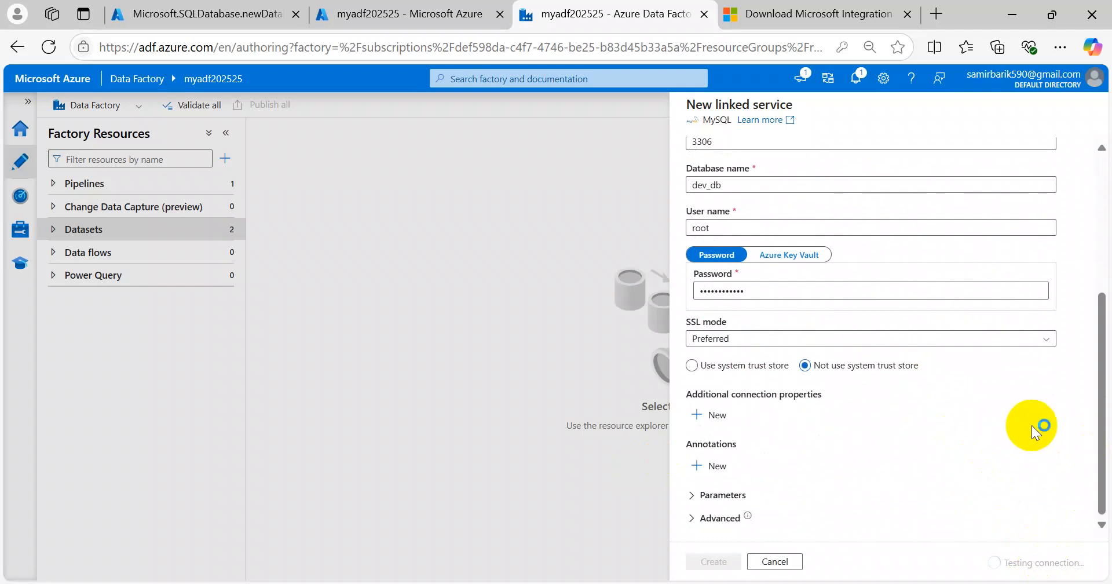
{"action": "scroll", "coordinate": [1031, 426], "scroll_direction": "up", "scroll_amount": 3}
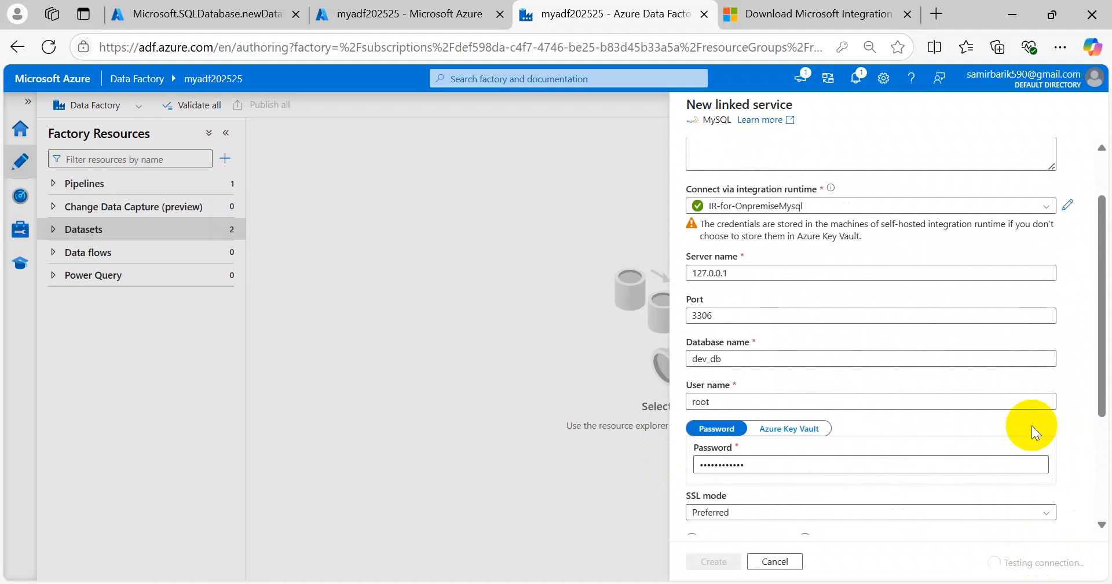
{"action": "scroll", "coordinate": [1031, 425], "scroll_direction": "up", "scroll_amount": 2}
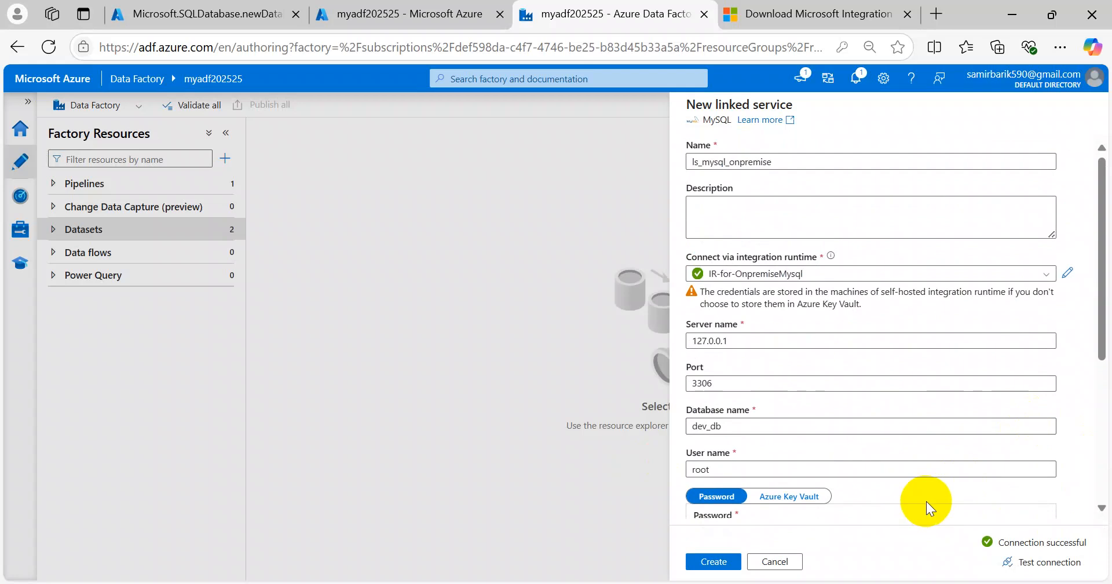
{"action": "left_click", "coordinate": [718, 563]}
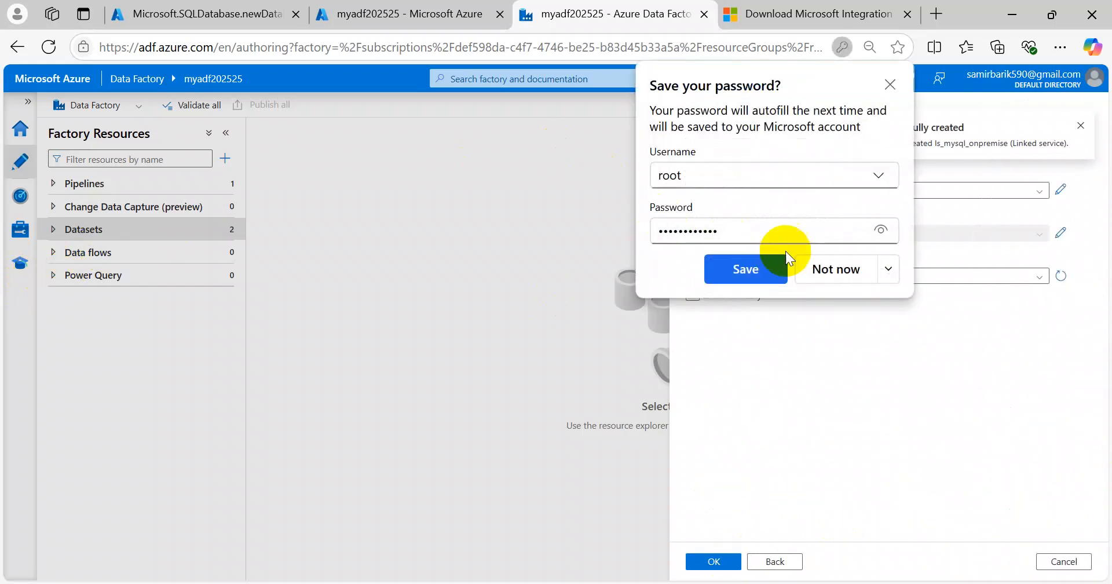
{"action": "left_click", "coordinate": [839, 269]}
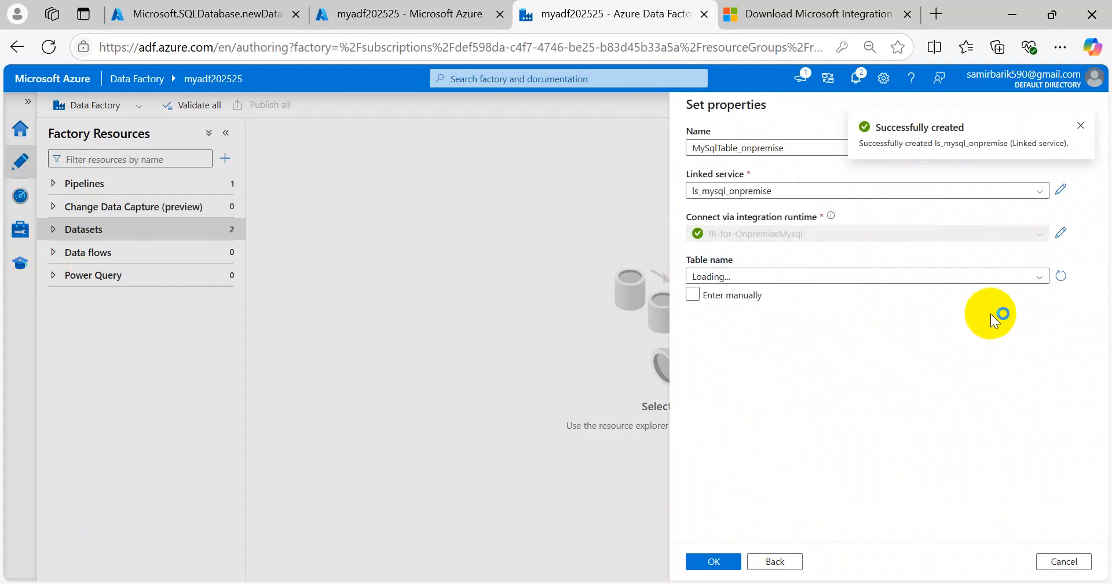
Step: Point the new MySQL dataset at the books table and create MySqlTable_onpremise
{"action": "left_click", "coordinate": [896, 280]}
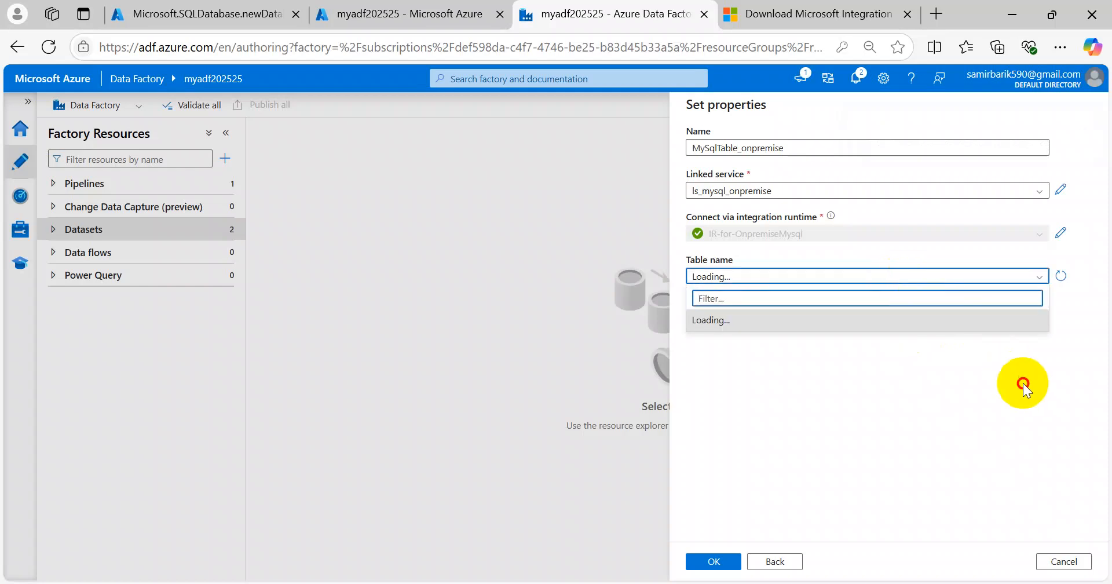
{"action": "left_click", "coordinate": [1022, 383]}
{"action": "left_click", "coordinate": [1041, 282]}
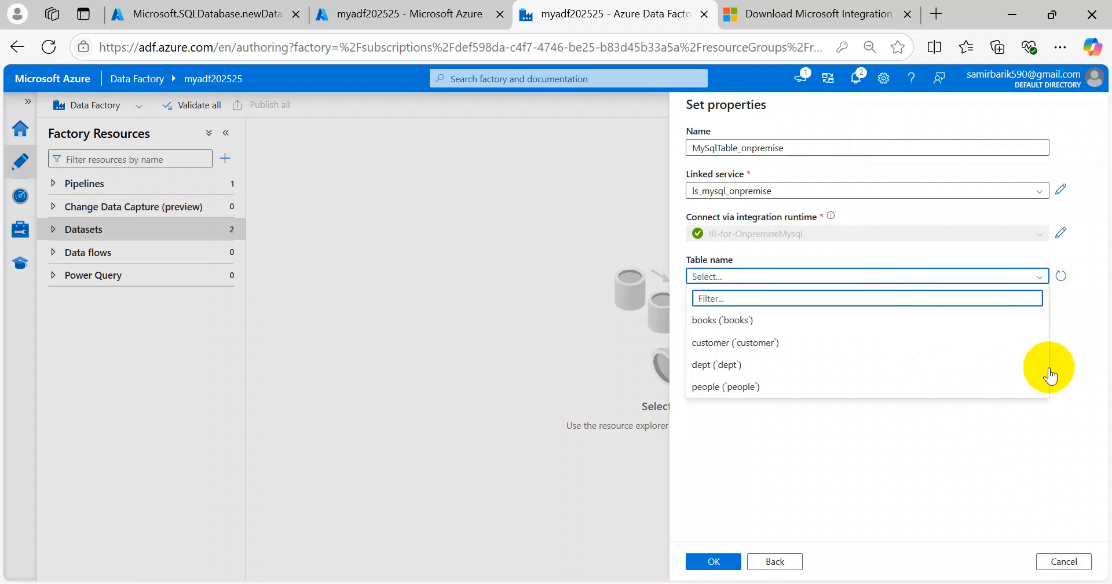
{"action": "left_click", "coordinate": [733, 320]}
{"action": "left_click", "coordinate": [713, 560]}
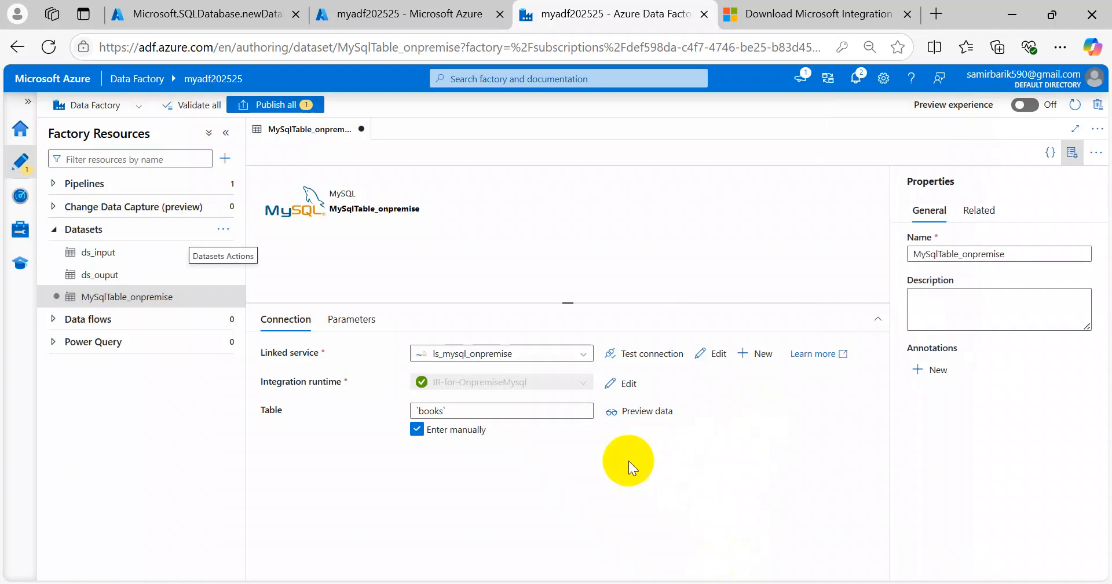
Step: Rename the MySqlTable_onpremise dataset to ds_MySqlTable_onpremise by adding the ds_ prefix
{"action": "right_click", "coordinate": [118, 301]}
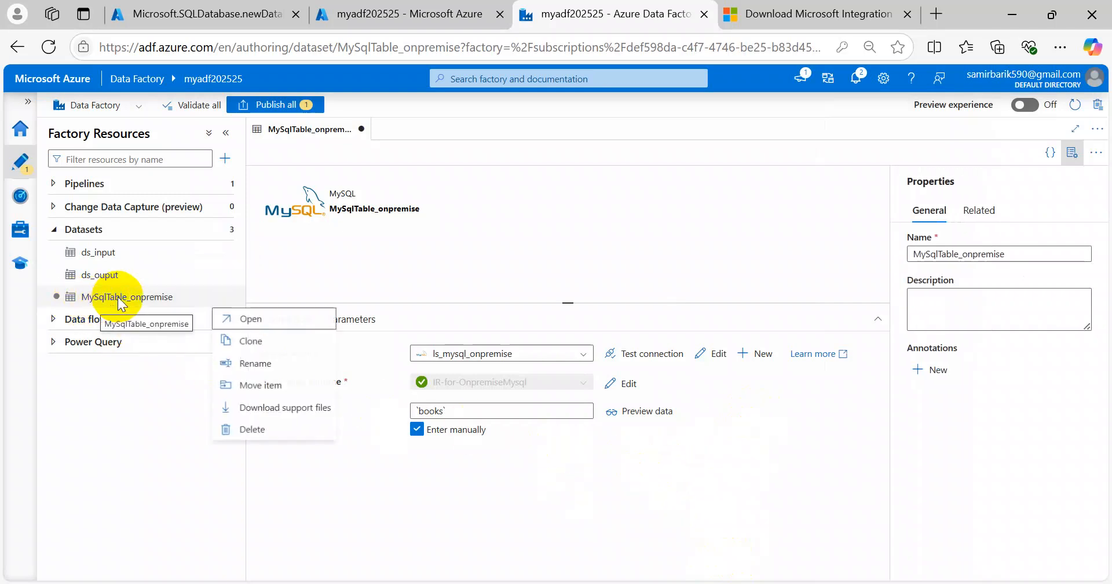
{"action": "left_click", "coordinate": [268, 361]}
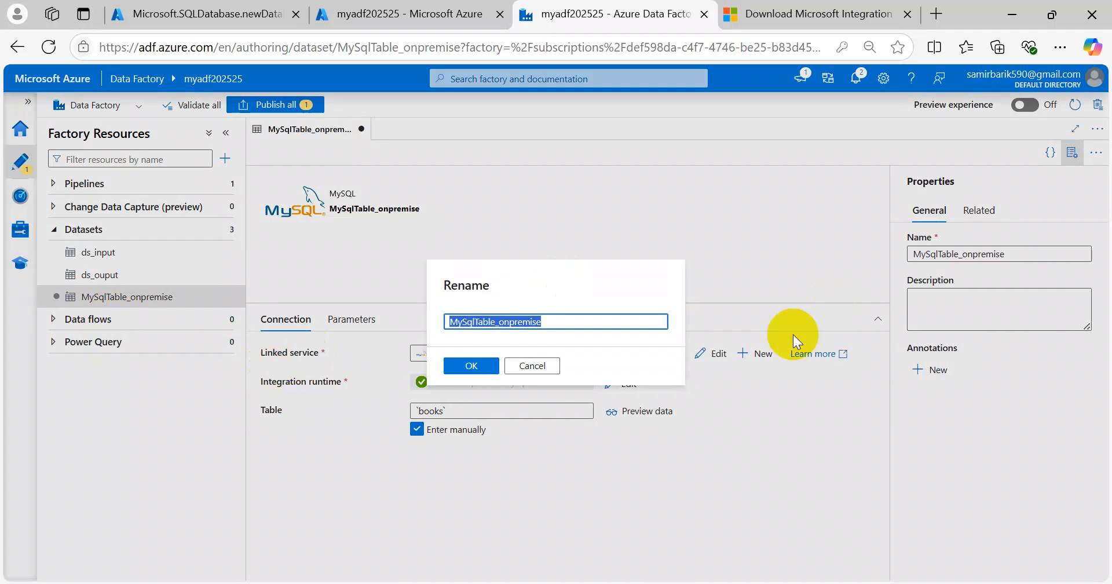
{"action": "key", "text": "Left"}
{"action": "type", "text": "ds_"}
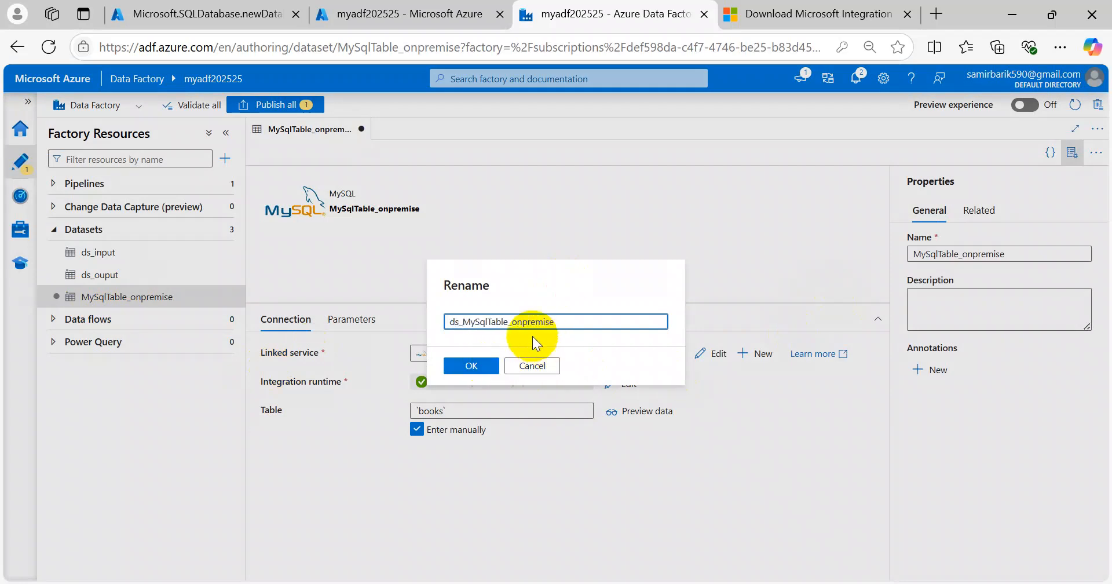
{"action": "left_click", "coordinate": [481, 369]}
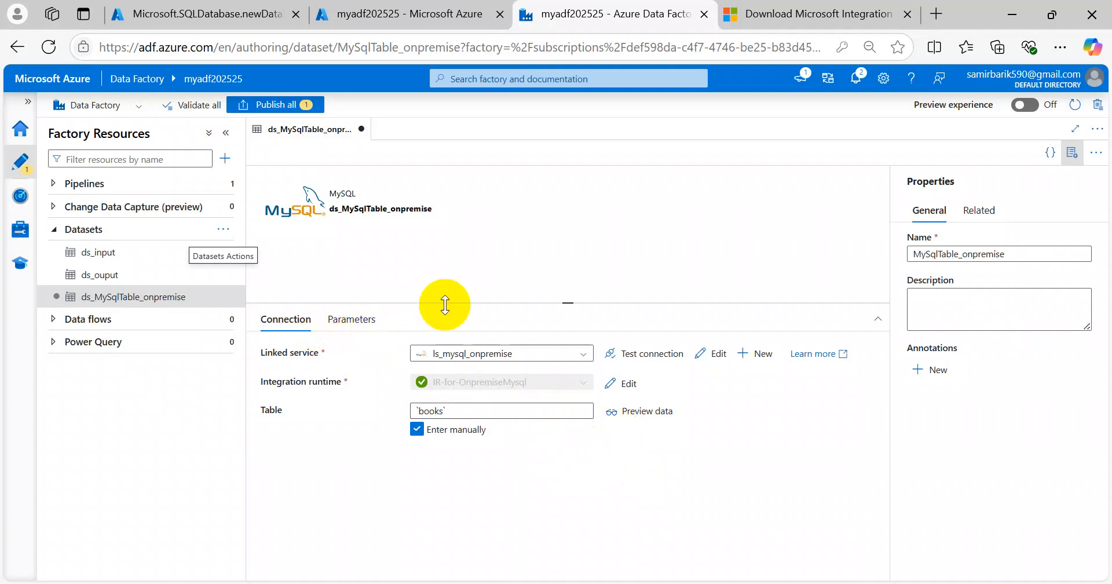
{"action": "left_click", "coordinate": [662, 411]}
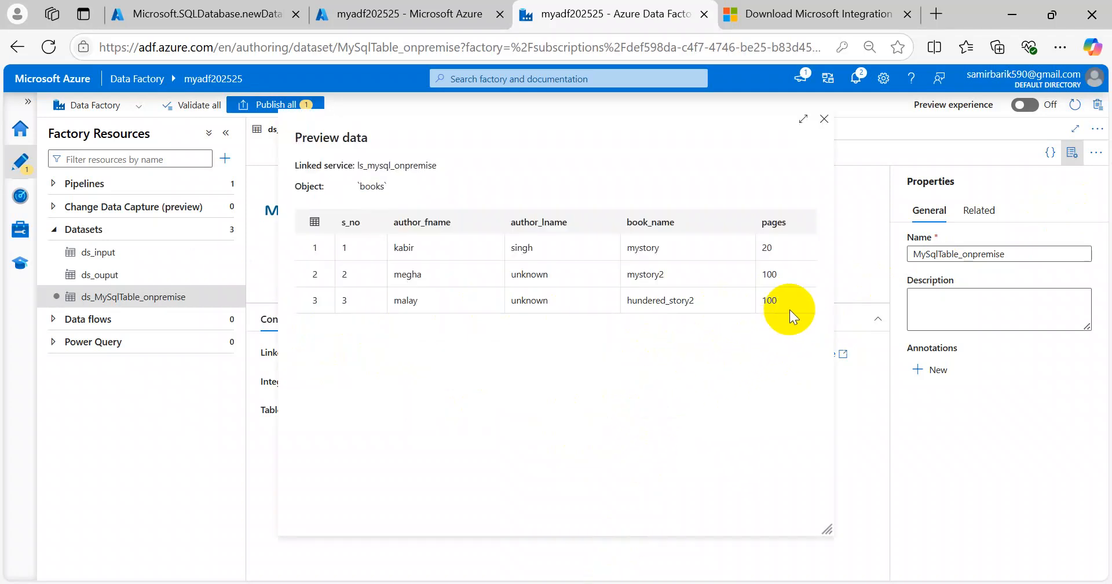
{"action": "left_click_drag", "start_coordinate": [790, 304], "coordinate": [288, 235]}
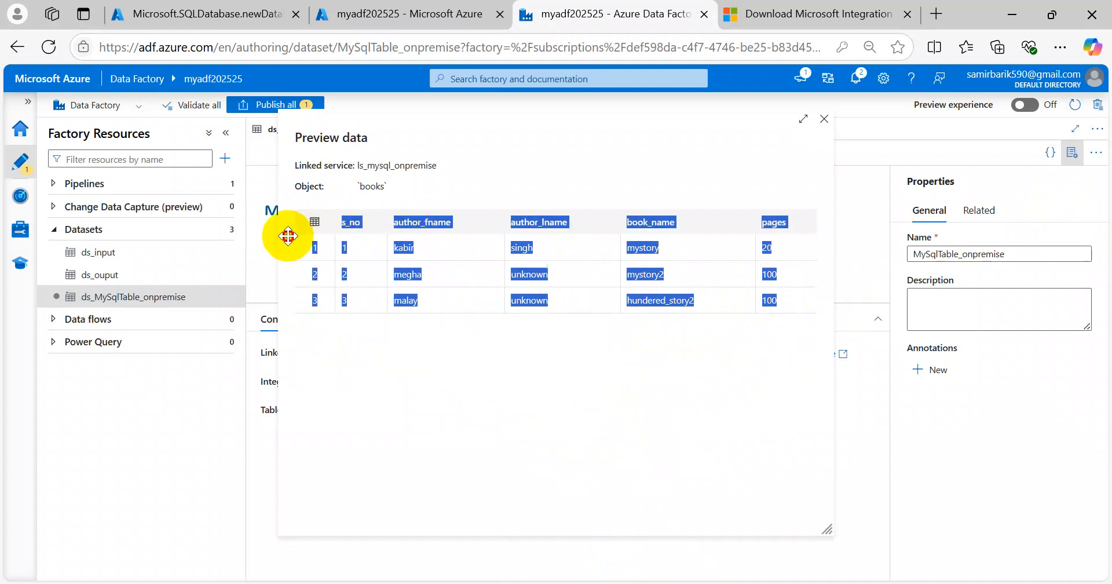
{"action": "left_click", "coordinate": [496, 407]}
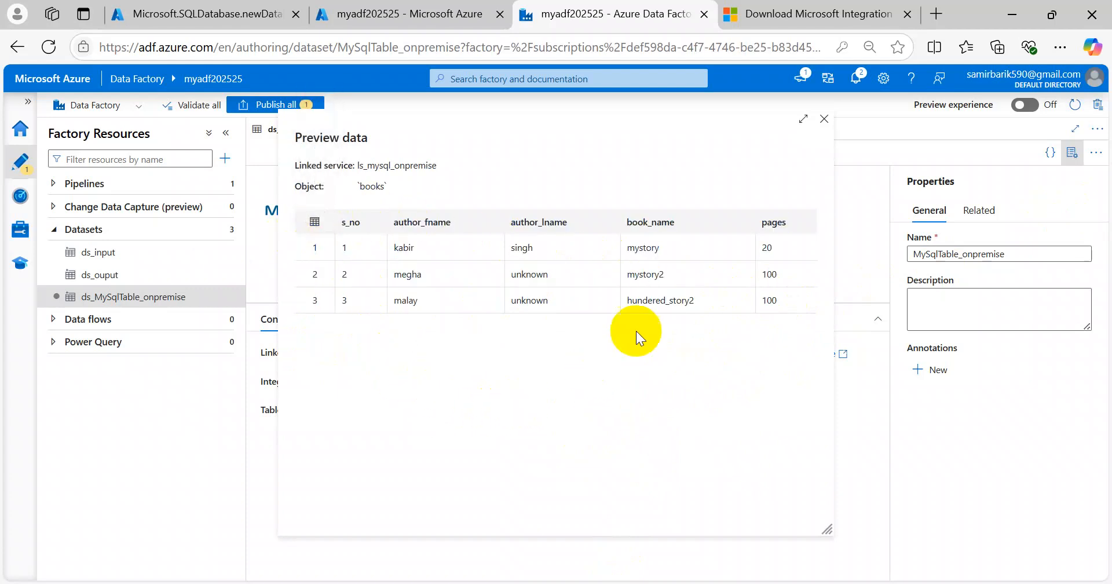
{"action": "left_click", "coordinate": [825, 120]}
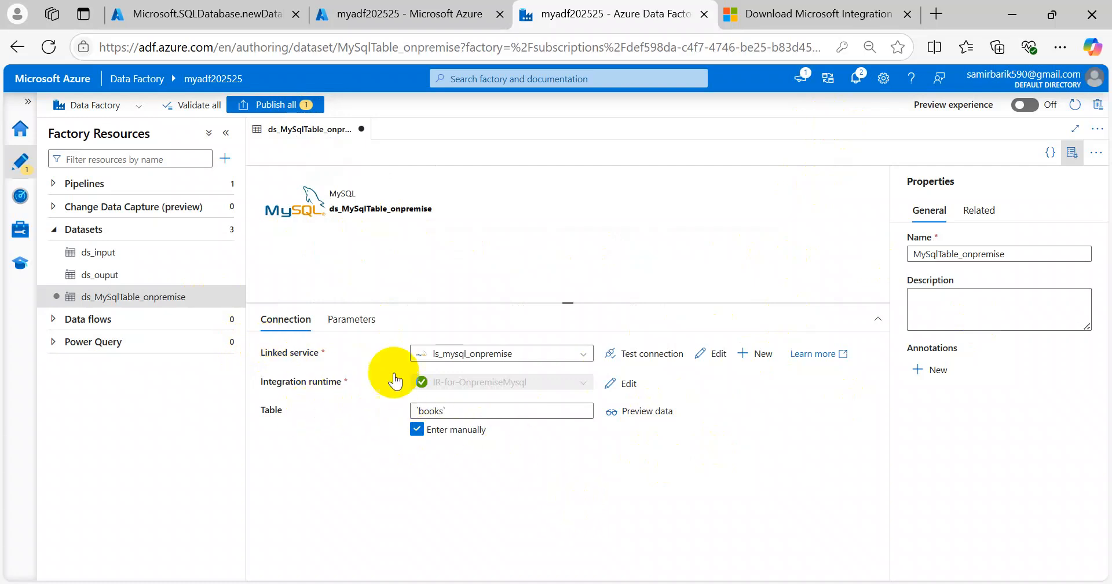
Step: Start a new dataset using the Azure SQL Database data store
{"action": "left_click", "coordinate": [224, 231]}
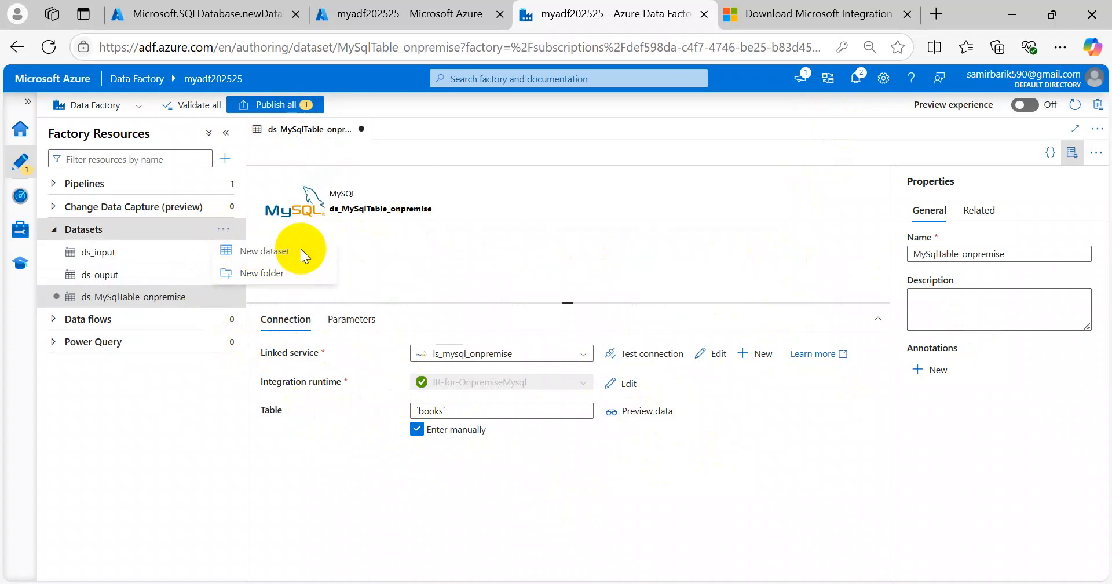
{"action": "left_click", "coordinate": [301, 251]}
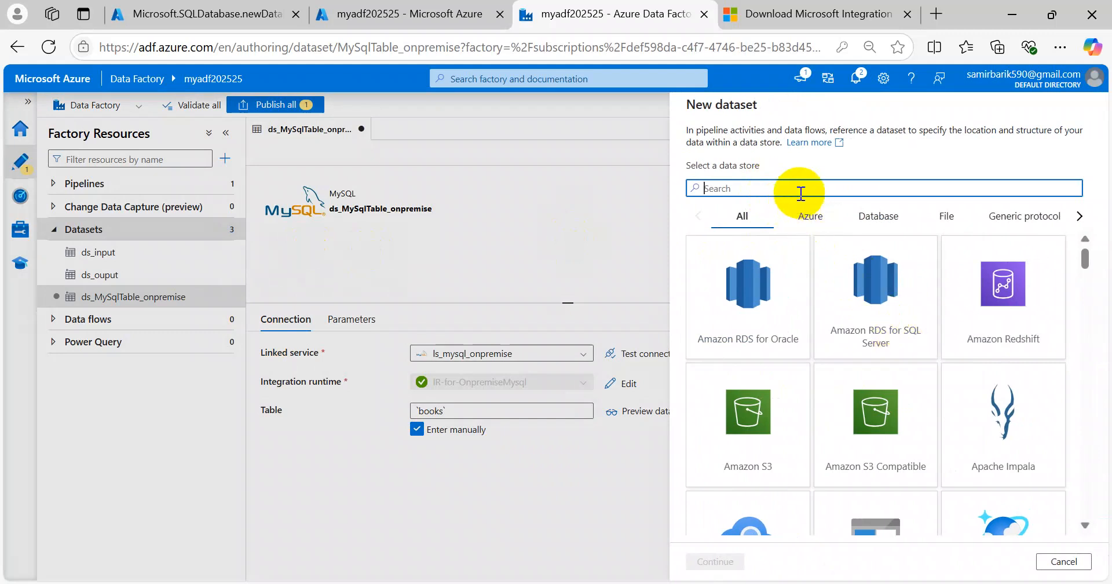
{"action": "type", "text": "sql"}
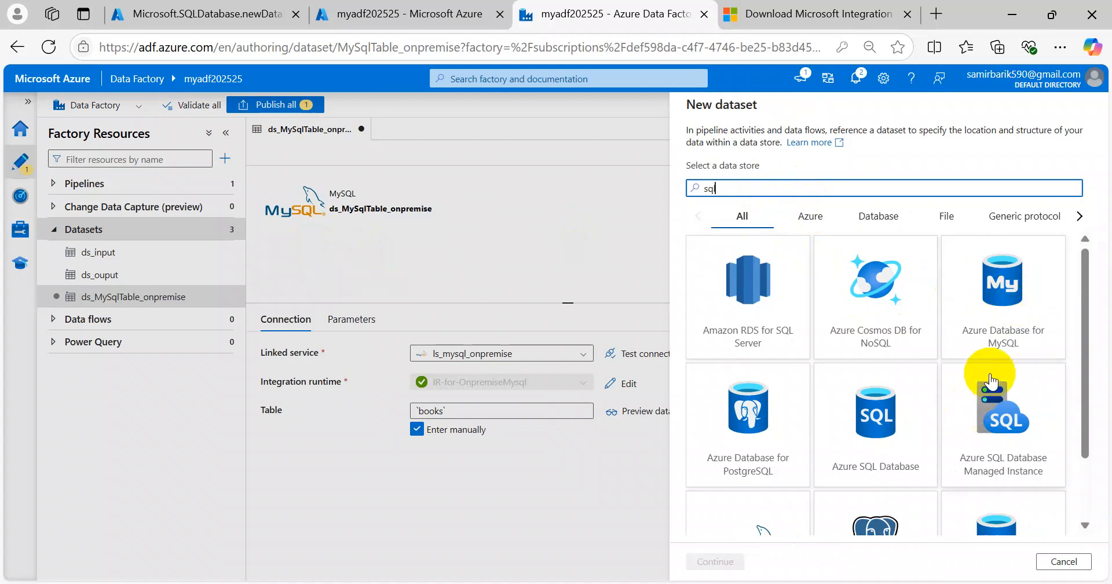
{"action": "scroll", "coordinate": [992, 383], "scroll_direction": "down", "scroll_amount": 1}
{"action": "scroll", "coordinate": [991, 383], "scroll_direction": "down", "scroll_amount": 1}
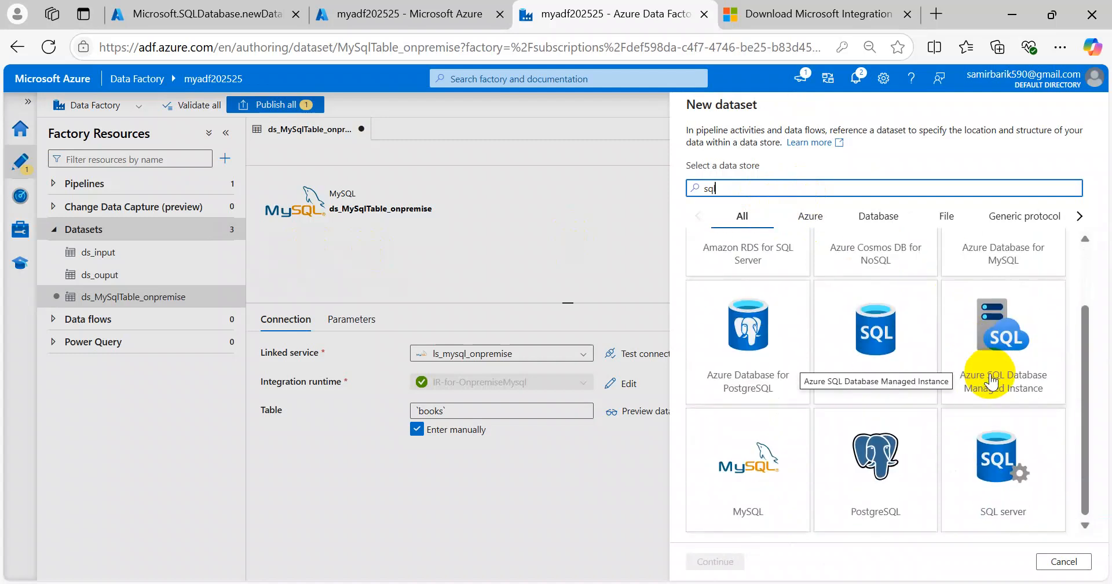
{"action": "left_click", "coordinate": [878, 389]}
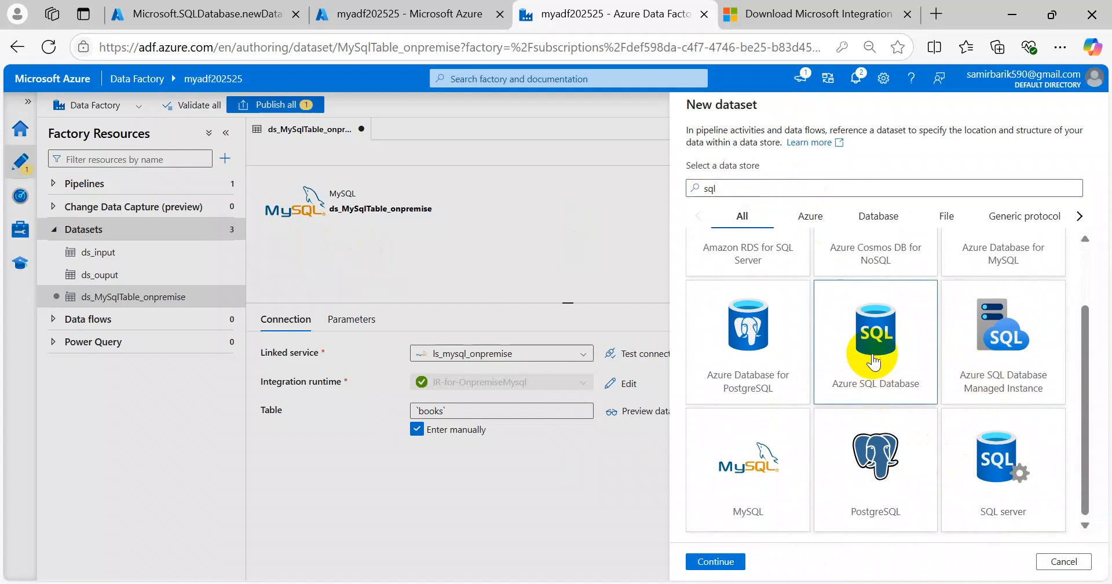
{"action": "double_click", "coordinate": [880, 342]}
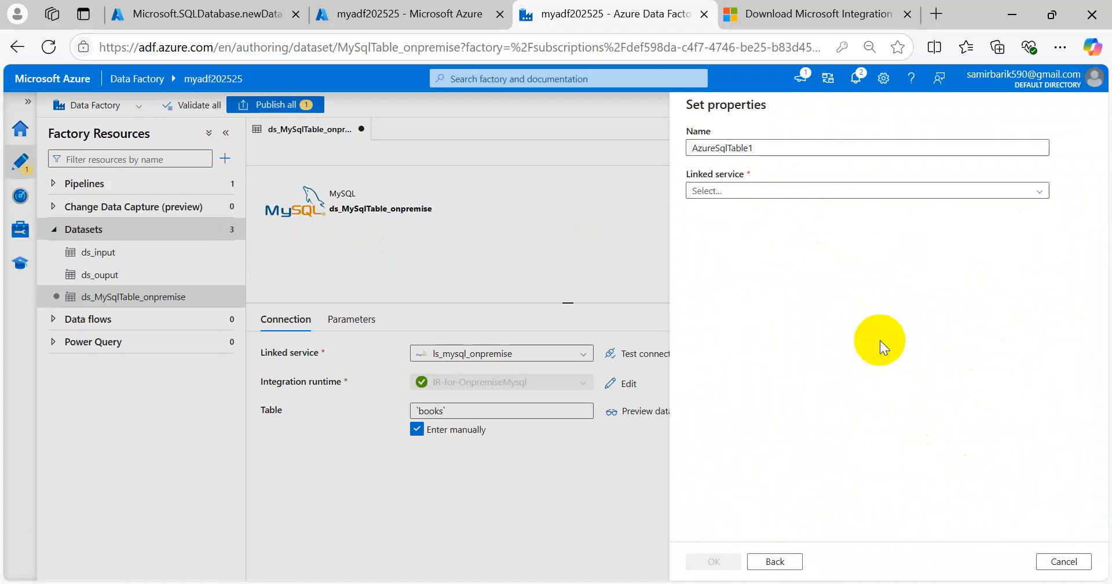
Step: Name the dataset ds_AzureSqlTable1 and bring up its linked service choices
{"action": "left_click_drag", "start_coordinate": [756, 148], "coordinate": [692, 152]}
{"action": "key", "text": "Home"}
{"action": "type", "text": "ds_"}
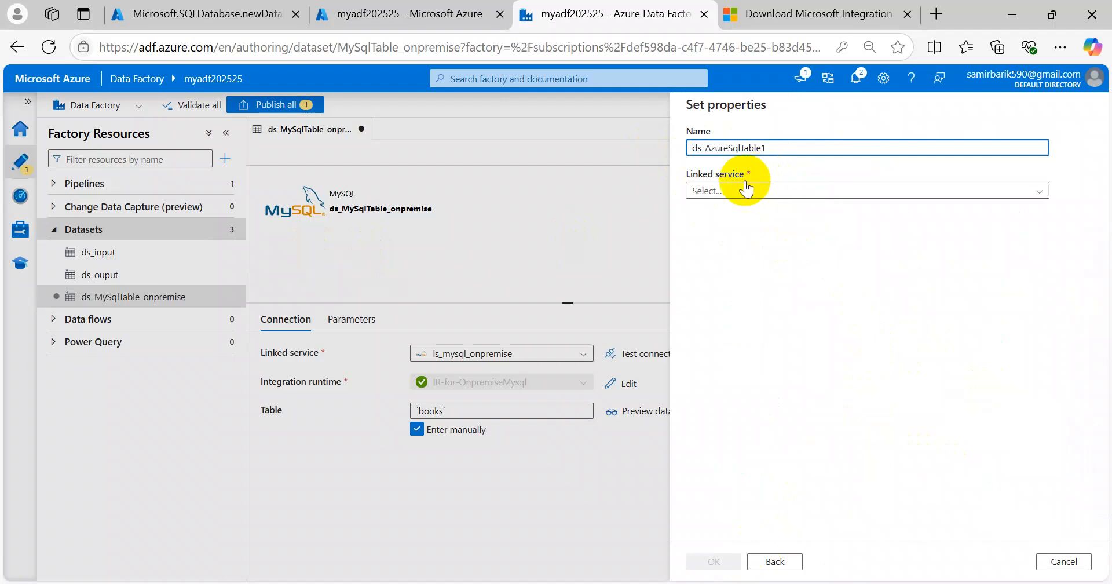
{"action": "left_click", "coordinate": [761, 190]}
Step: Start a new Azure SQL Database linked service named ls_AzureSqlDatabase1
{"action": "left_click", "coordinate": [739, 240]}
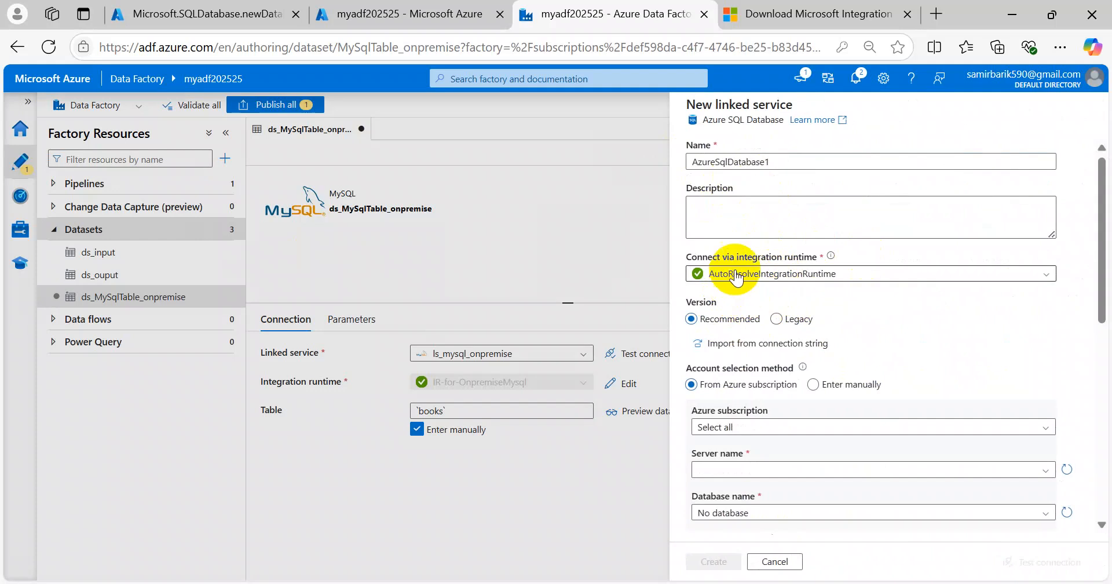
{"action": "left_click", "coordinate": [687, 165]}
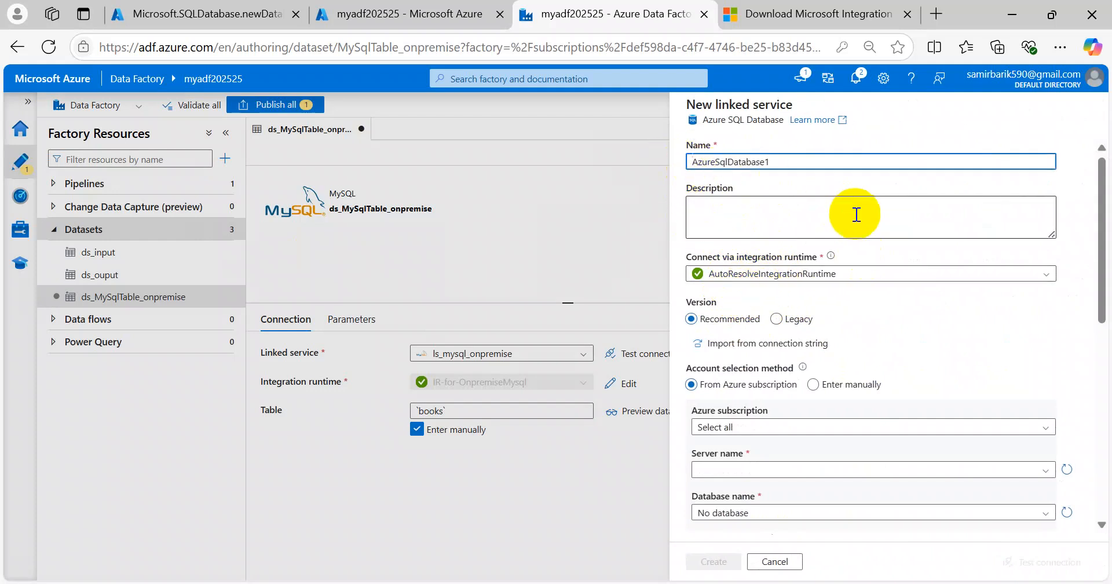
{"action": "type", "text": "ls_"}
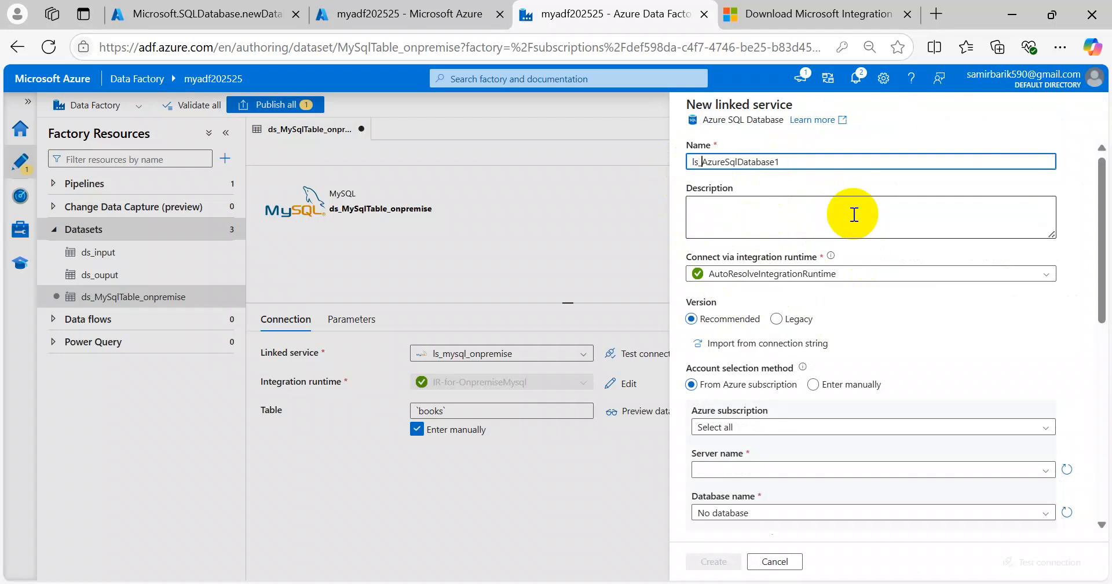
Step: Select the Free Trial subscription, server mysqldb202525 and database dev_db
{"action": "scroll", "coordinate": [915, 342], "scroll_direction": "down", "scroll_amount": 3}
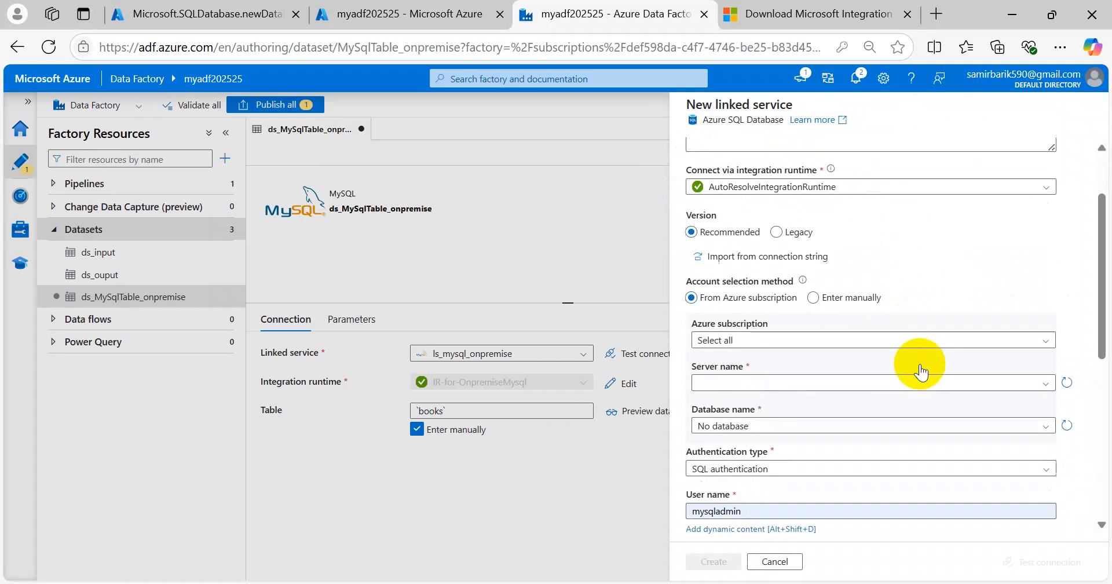
{"action": "left_click", "coordinate": [755, 255]}
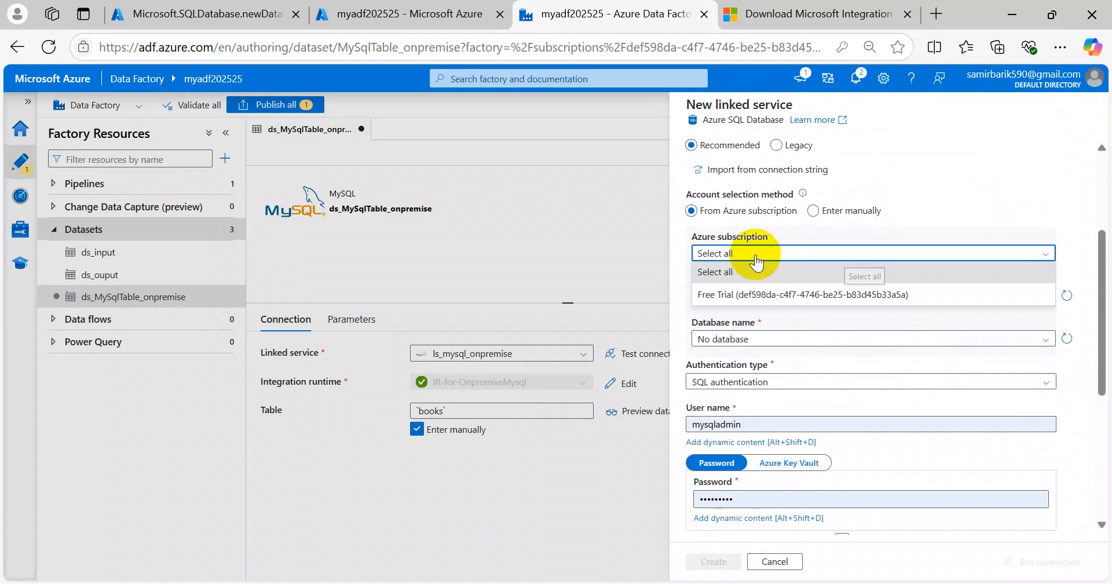
{"action": "left_click", "coordinate": [759, 291]}
{"action": "left_click", "coordinate": [776, 299]}
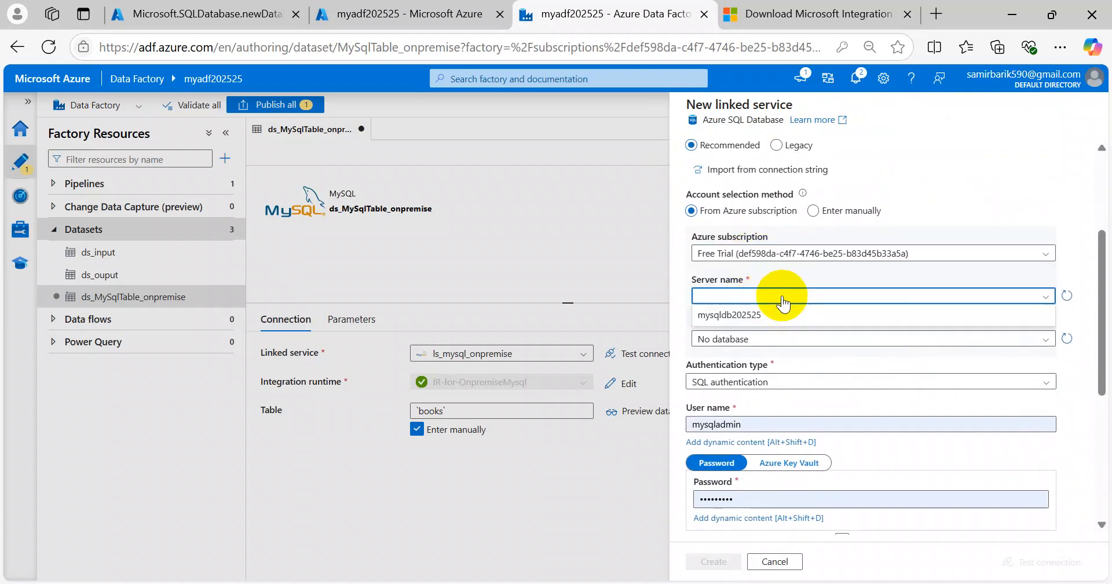
{"action": "left_click", "coordinate": [744, 316]}
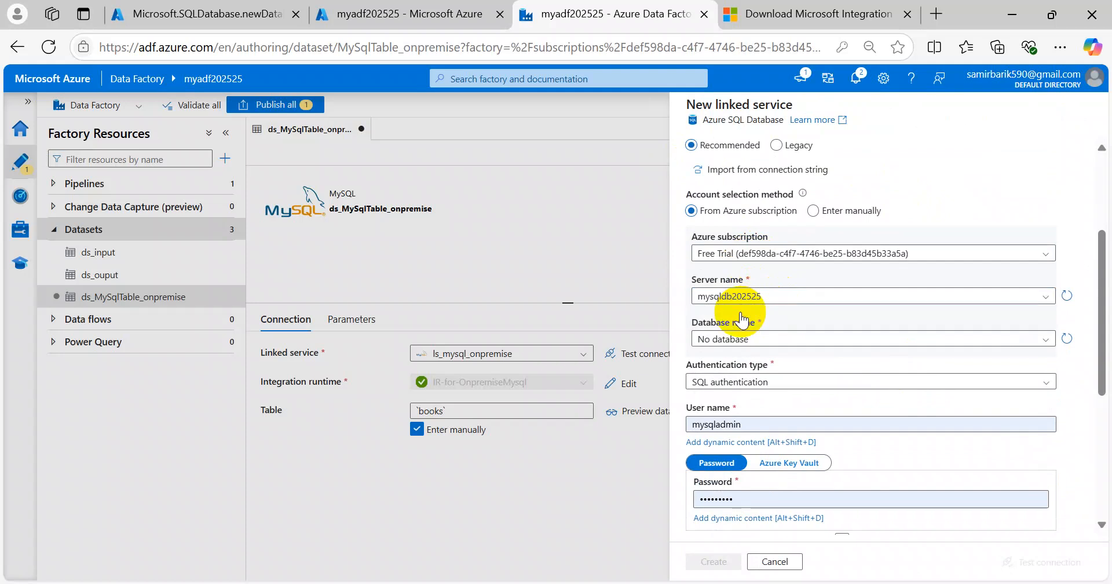
{"action": "left_click", "coordinate": [784, 342]}
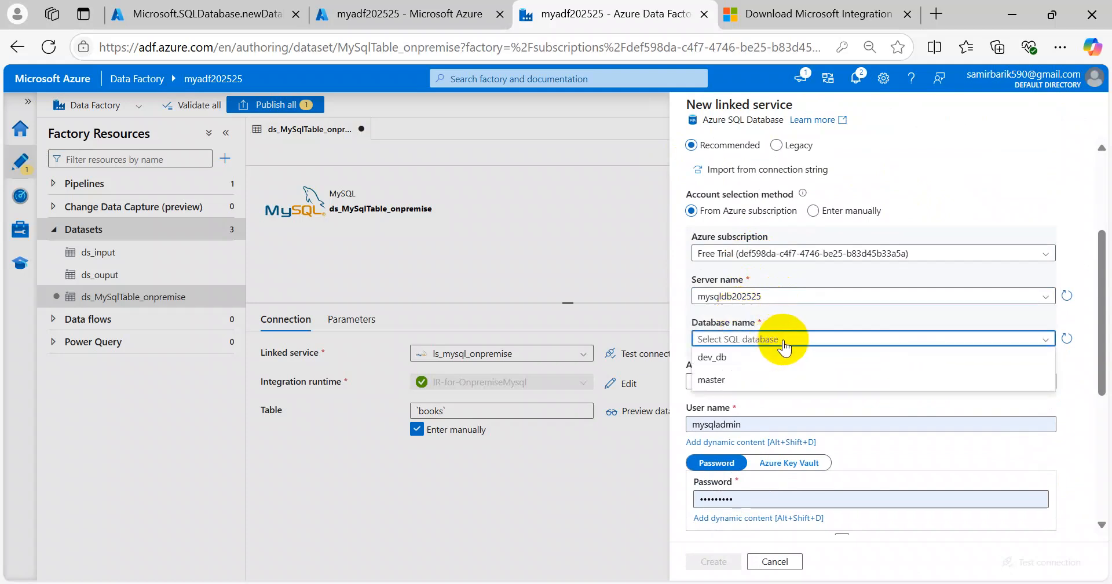
{"action": "left_click", "coordinate": [720, 357]}
Step: Correct the SQL login user name and enter the account password
{"action": "scroll", "coordinate": [753, 345], "scroll_direction": "down", "scroll_amount": 2}
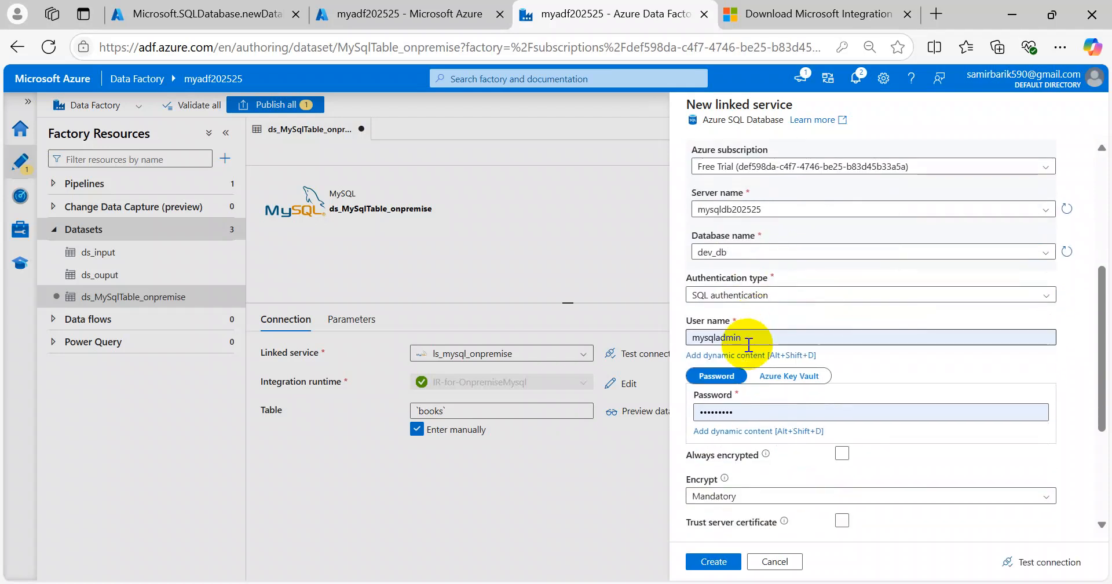
{"action": "left_click", "coordinate": [759, 340]}
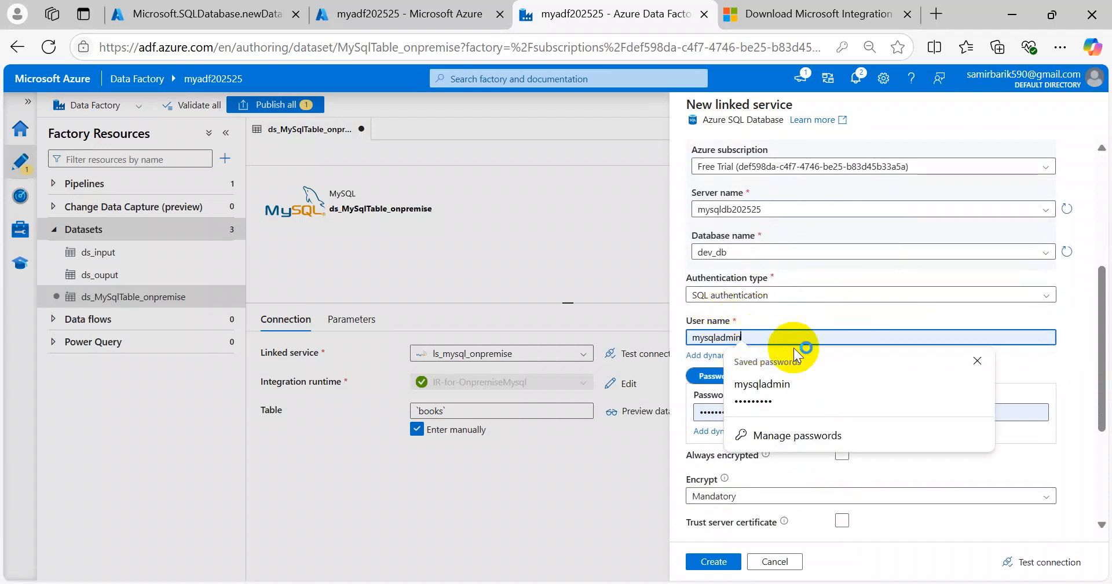
{"action": "key", "text": "BackSpace"}
{"action": "key", "text": "BackSpace"}
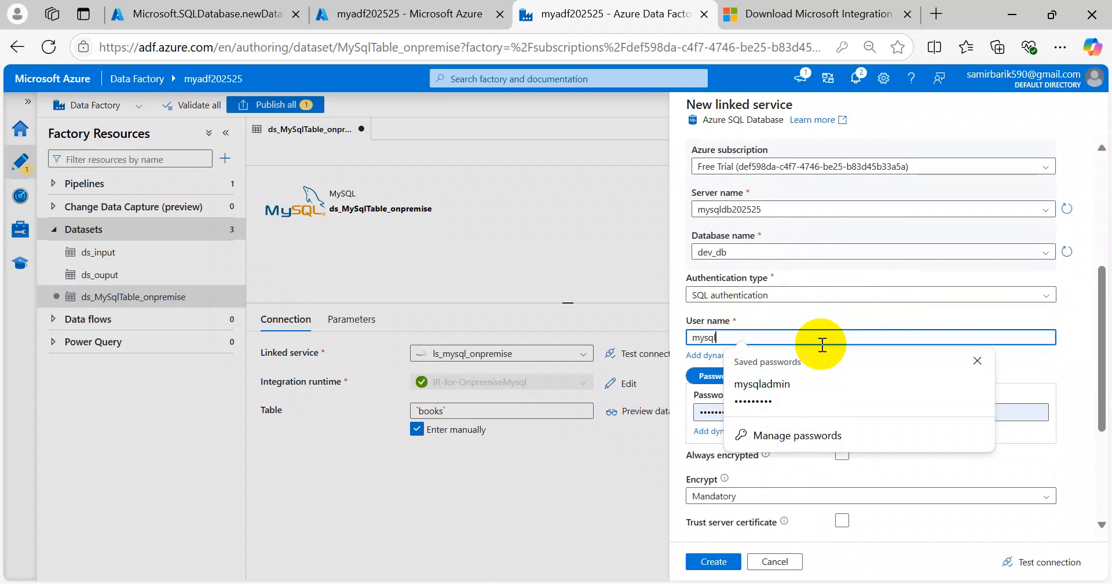
{"action": "left_click", "coordinate": [741, 400]}
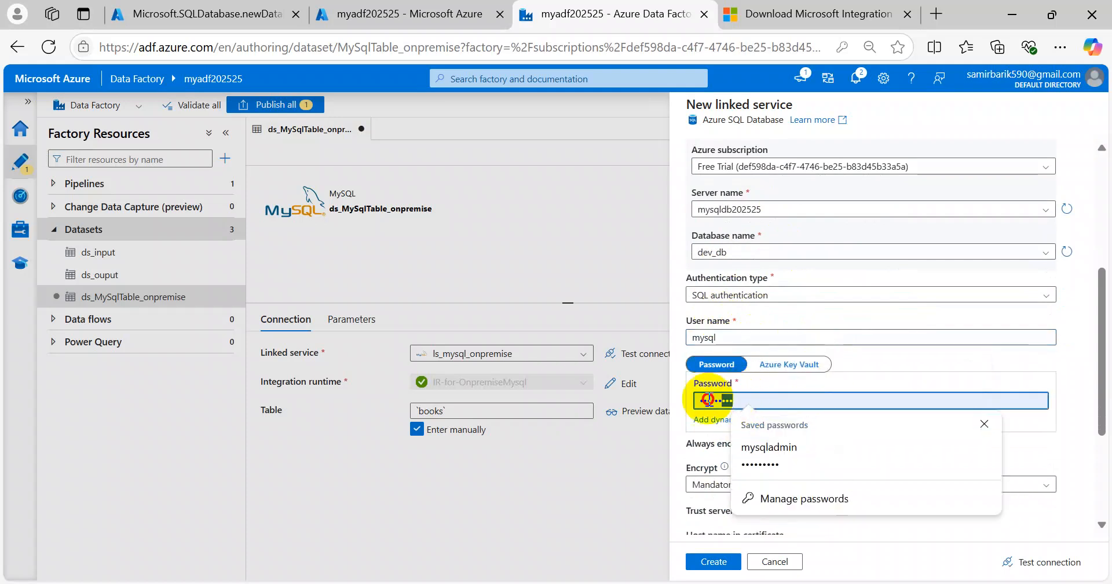
{"action": "type", "text": "********"}
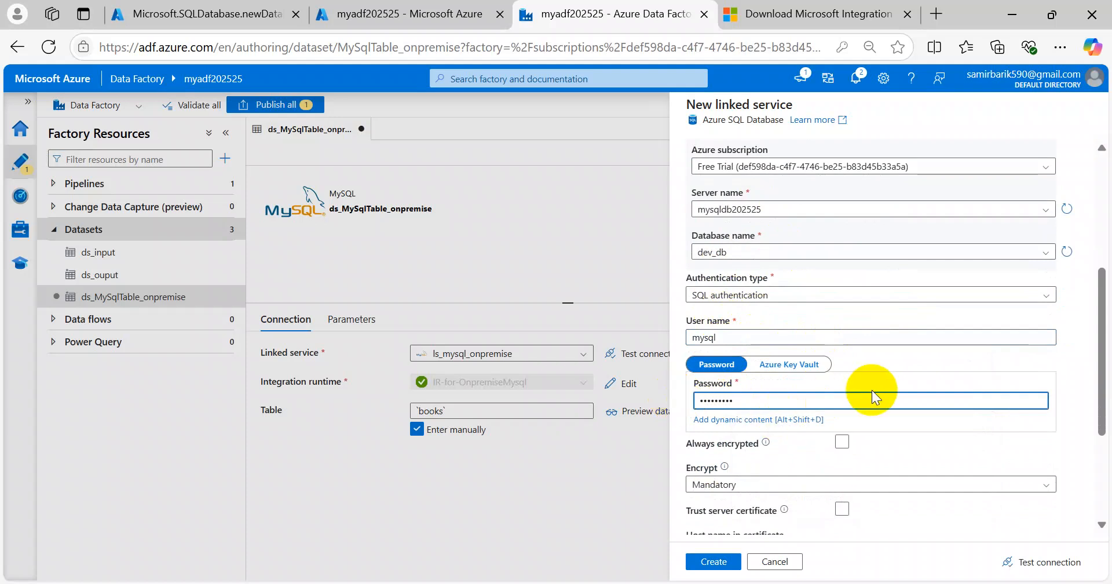
Step: Test the connection successfully and create the linked service
{"action": "scroll", "coordinate": [881, 388], "scroll_direction": "down", "scroll_amount": 3}
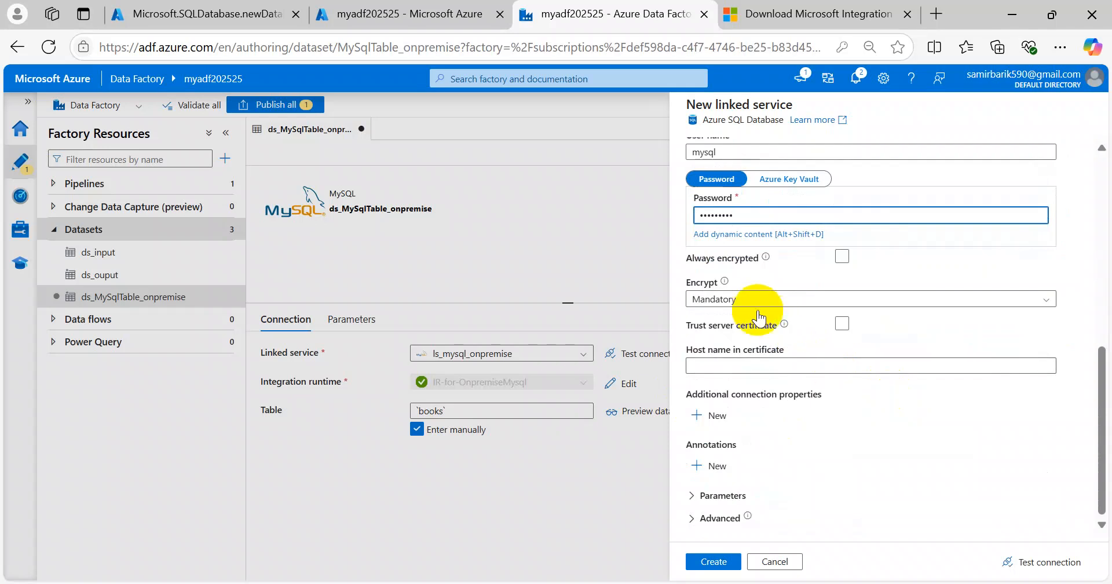
{"action": "left_click", "coordinate": [1049, 560]}
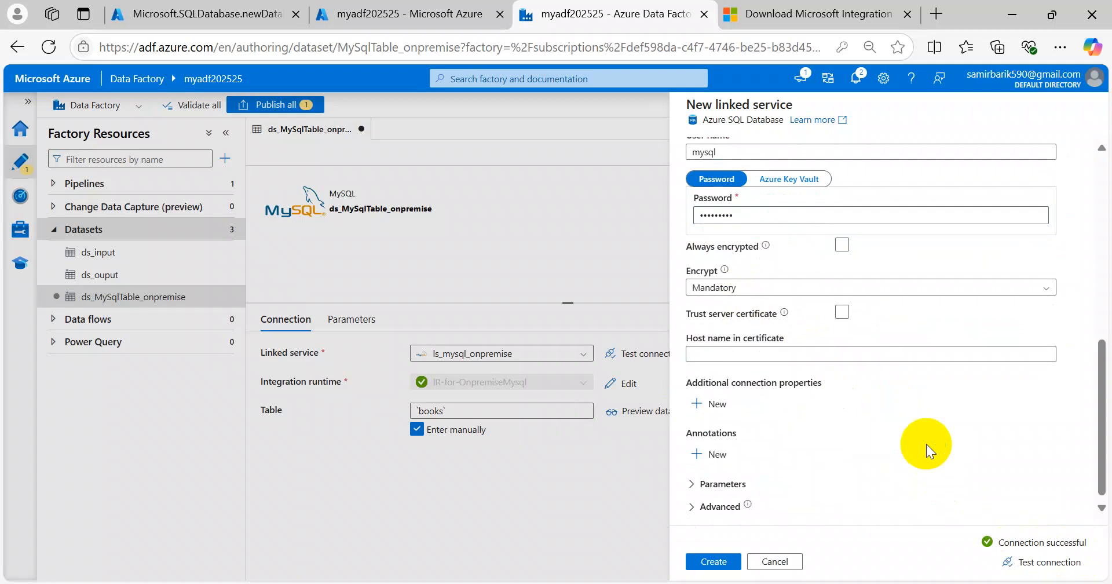
{"action": "scroll", "coordinate": [927, 444], "scroll_direction": "up", "scroll_amount": 5}
{"action": "scroll", "coordinate": [926, 444], "scroll_direction": "down", "scroll_amount": 5}
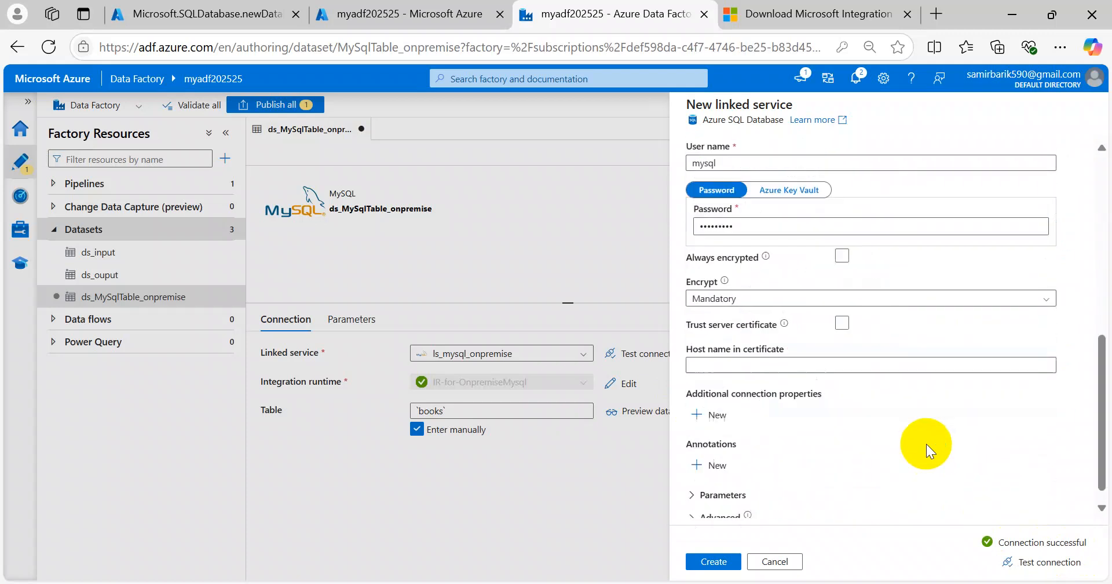
{"action": "left_click", "coordinate": [716, 563]}
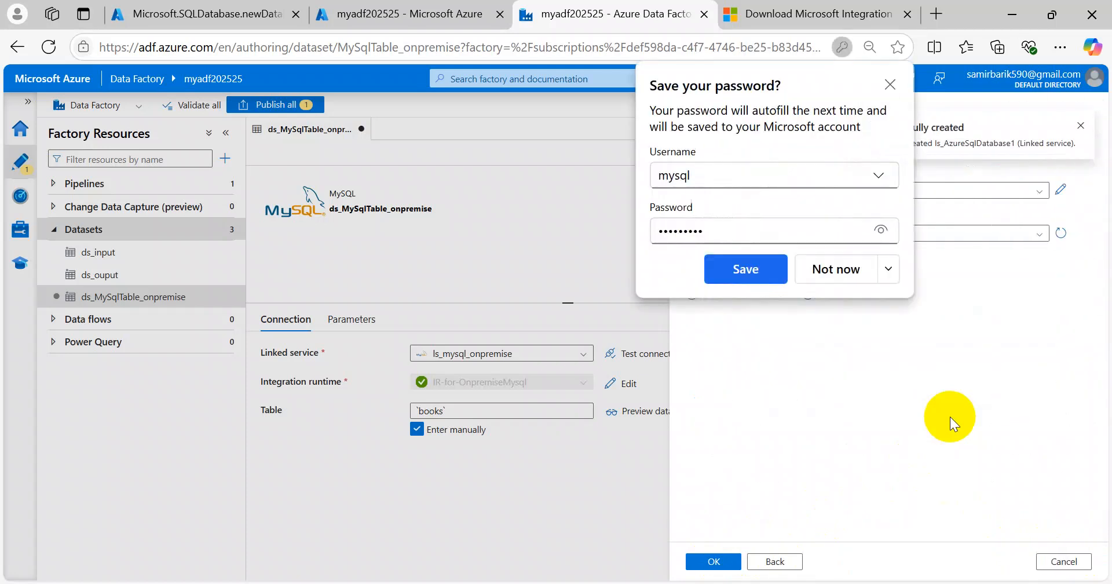
Step: Decline the browser password prompt and create ds_AzureSqlTable1 without choosing a table
{"action": "left_click", "coordinate": [828, 279]}
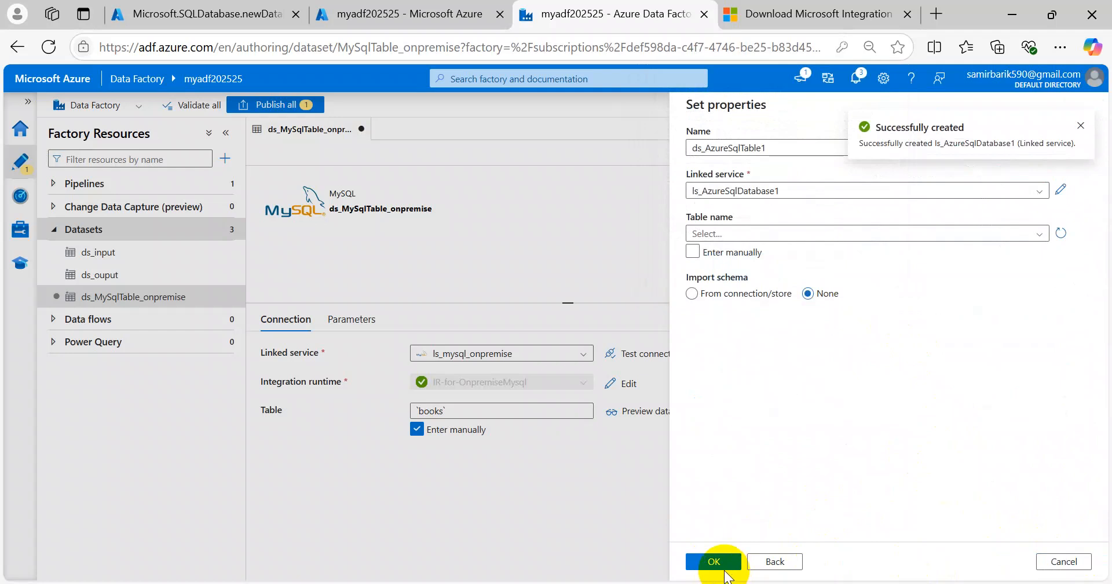
{"action": "left_click", "coordinate": [735, 235]}
{"action": "left_click", "coordinate": [758, 232]}
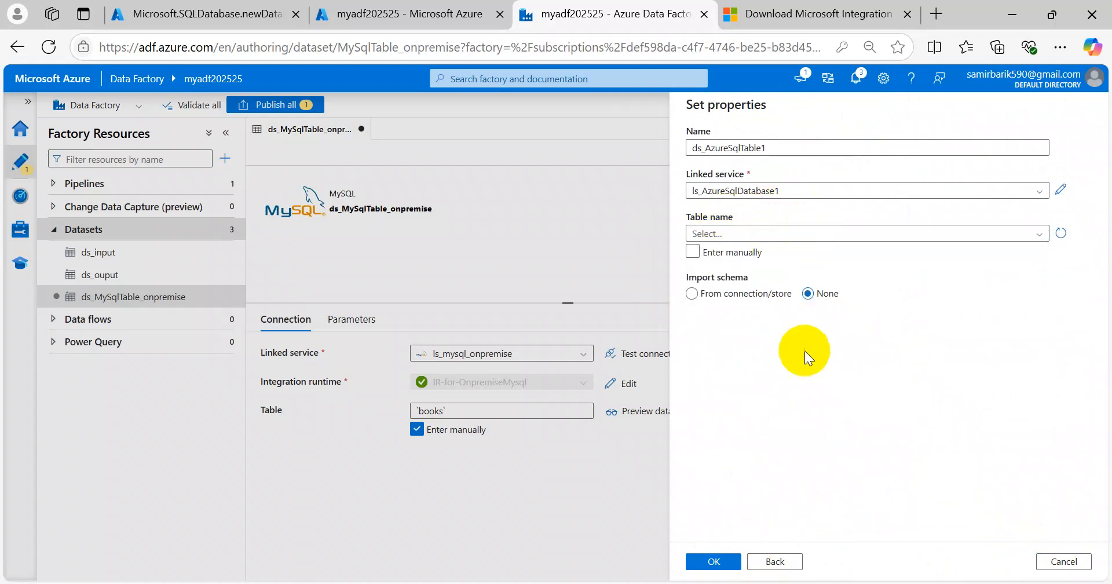
{"action": "left_click", "coordinate": [714, 562]}
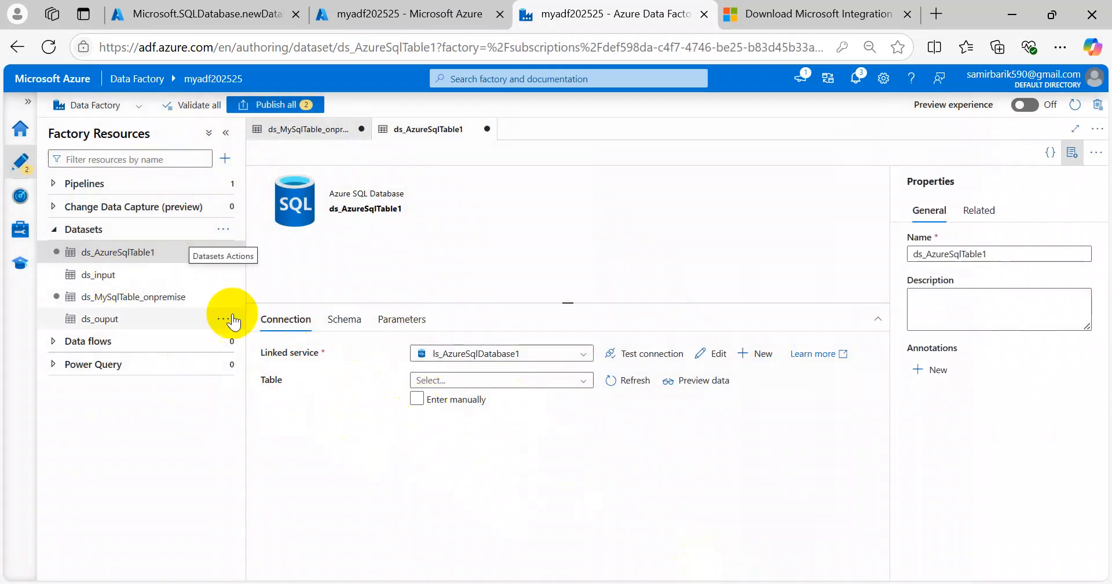
Step: Inspect ds_AzureSqlTable1's Schema, Parameters and Connection settings, then publish both new datasets
{"action": "left_click", "coordinate": [349, 323]}
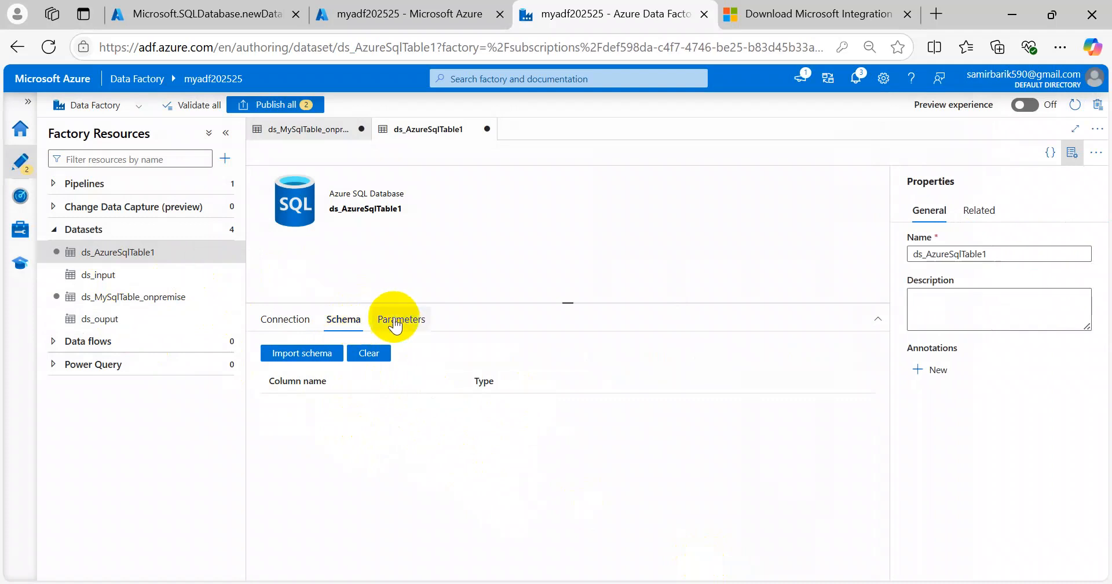
{"action": "left_click", "coordinate": [400, 320]}
{"action": "left_click", "coordinate": [298, 324]}
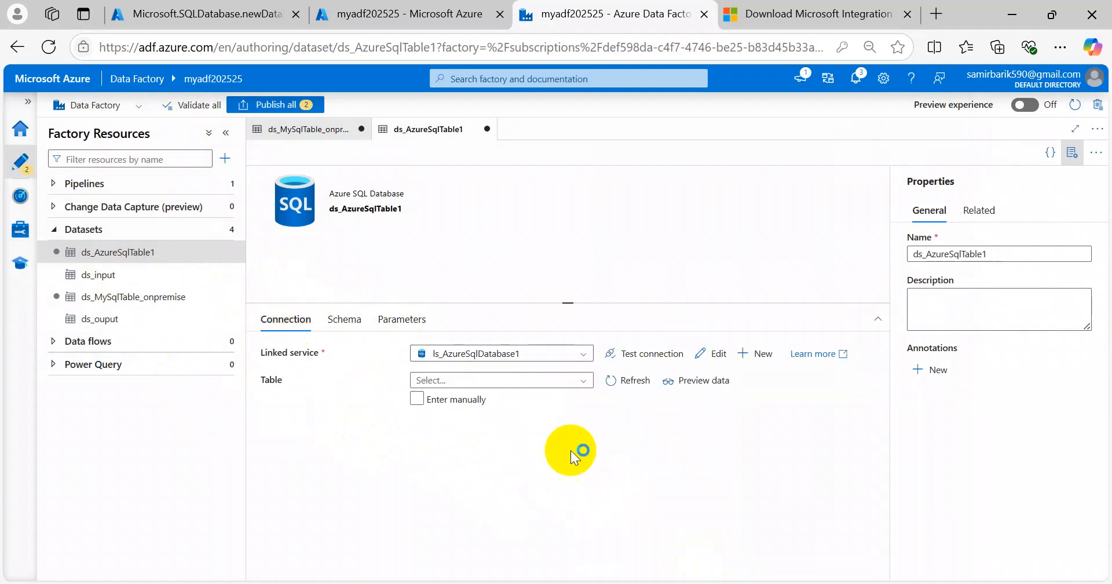
{"action": "left_click", "coordinate": [417, 399]}
{"action": "left_click", "coordinate": [417, 399]}
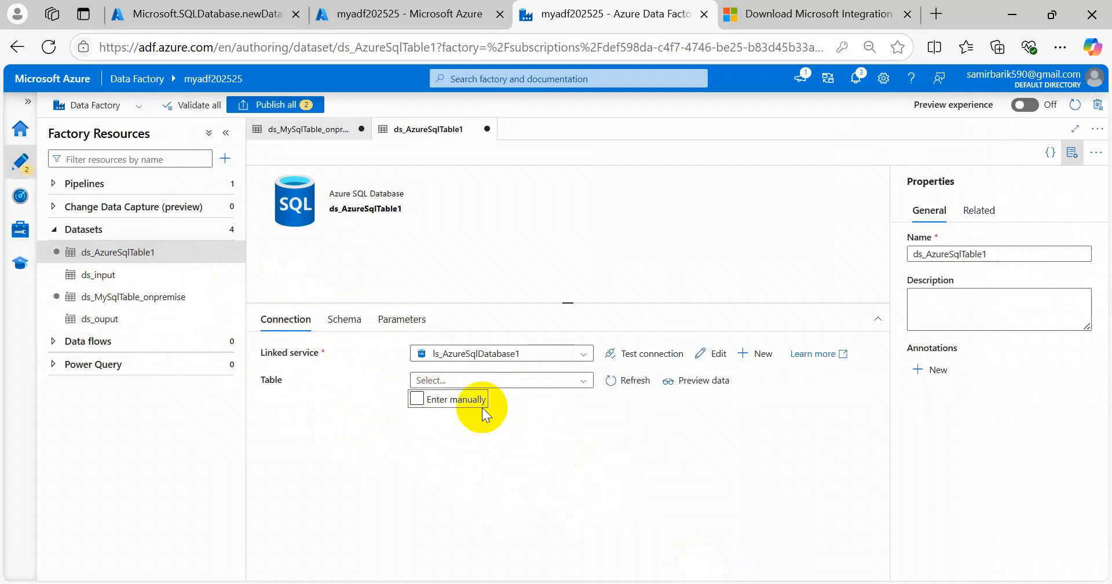
{"action": "left_click", "coordinate": [575, 384]}
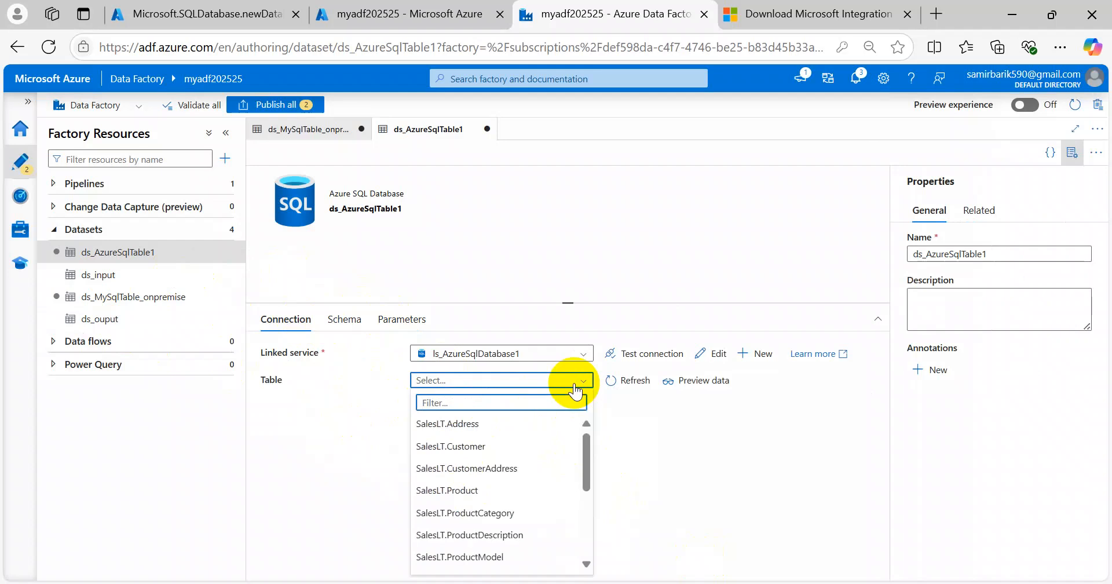
{"action": "left_click", "coordinate": [753, 453]}
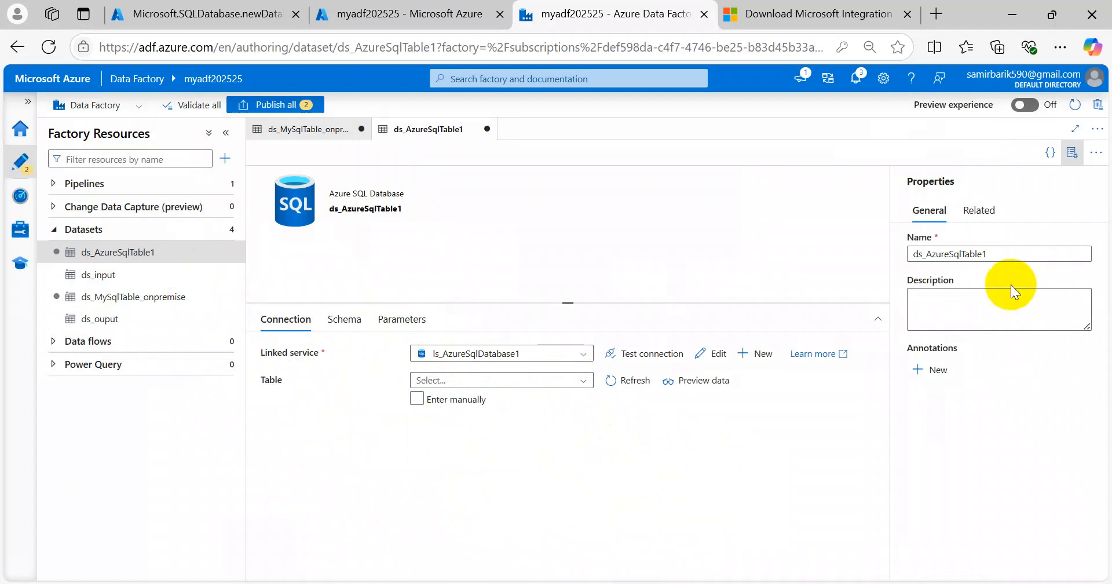
{"action": "left_click", "coordinate": [260, 104]}
{"action": "left_click", "coordinate": [714, 561]}
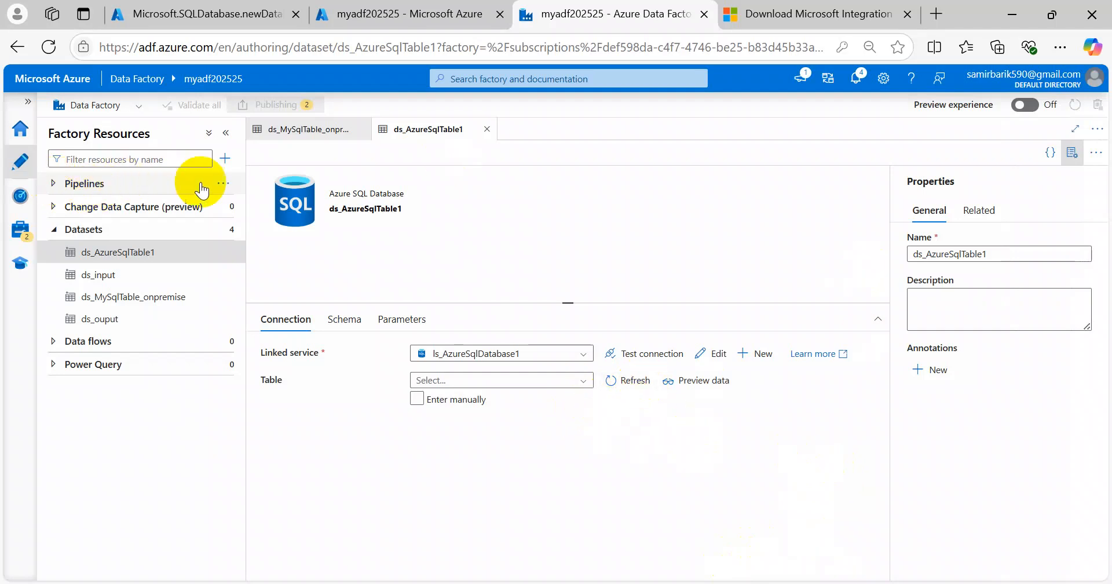
Step: Create a new pipeline and drop a Copy data activity onto its canvas
{"action": "left_click", "coordinate": [223, 184]}
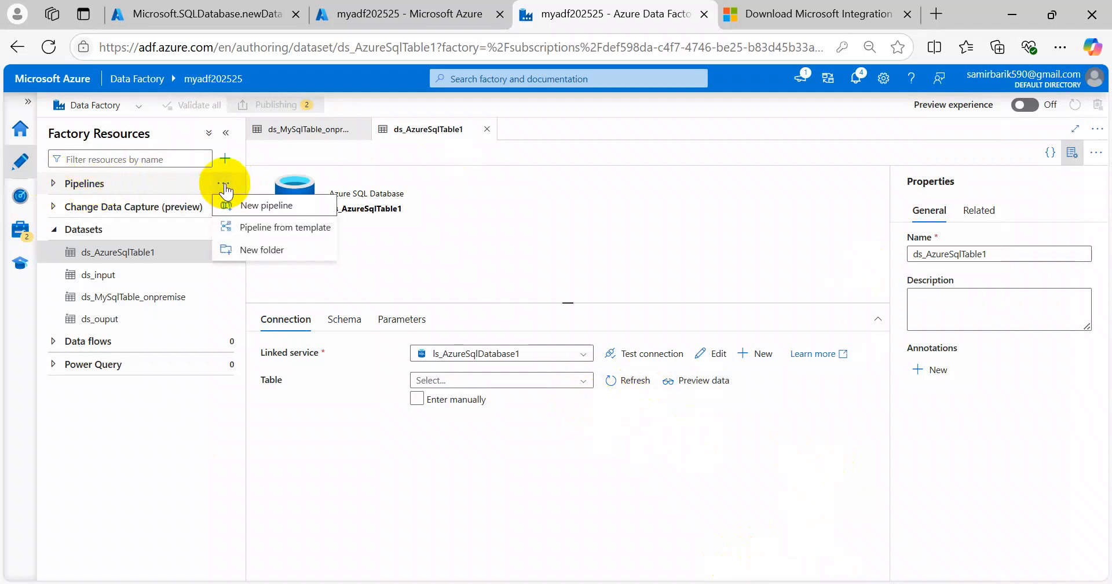
{"action": "left_click", "coordinate": [268, 207]}
{"action": "left_click", "coordinate": [288, 177]}
{"action": "type", "text": "cop"}
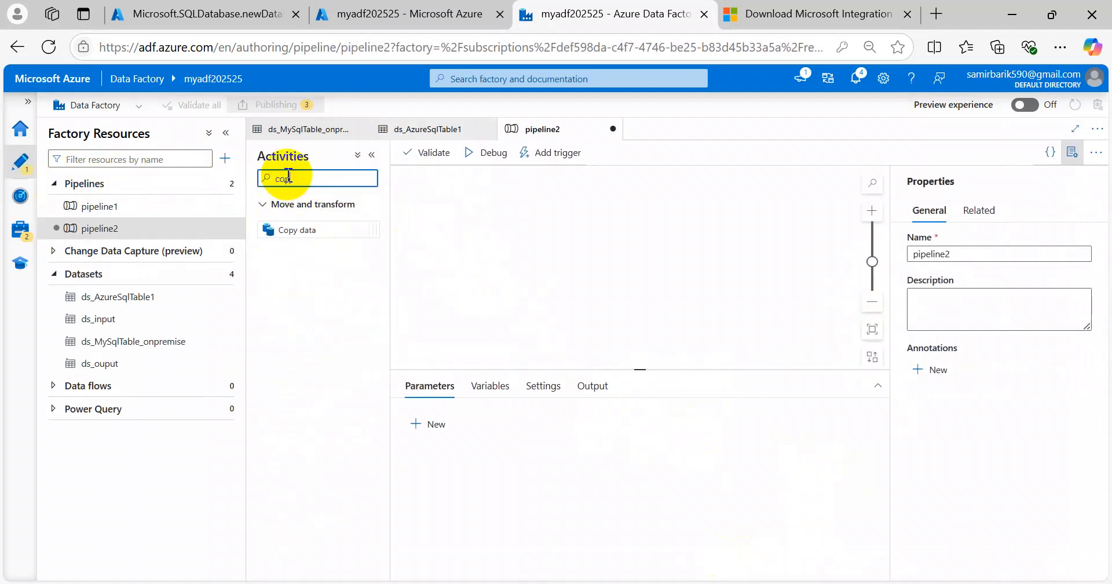
{"action": "left_click_drag", "start_coordinate": [297, 232], "coordinate": [458, 258]}
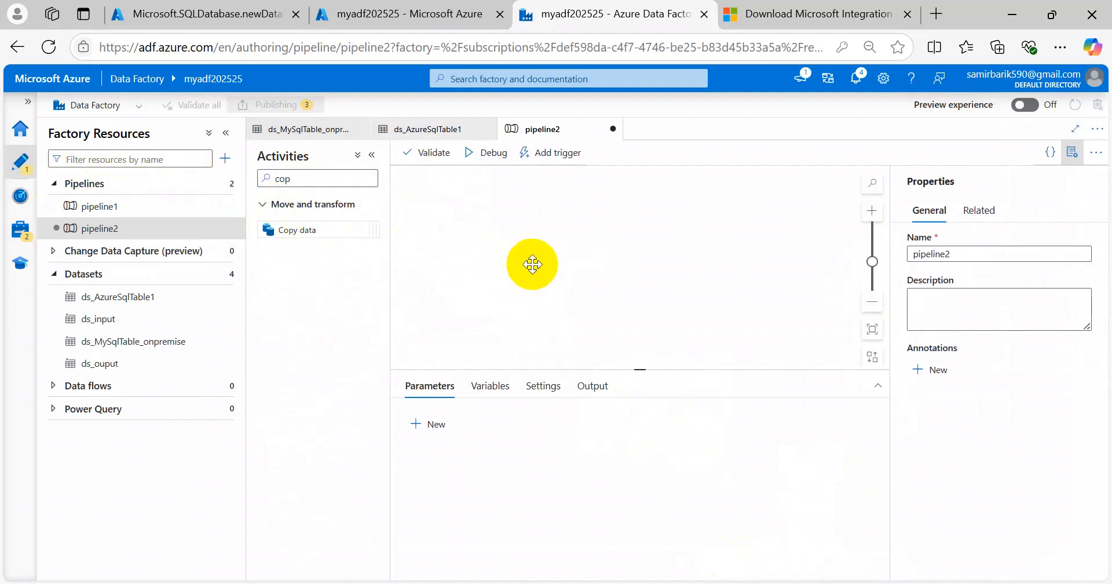
{"action": "left_click_drag", "start_coordinate": [533, 266], "coordinate": [533, 266]}
Step: Rename the pipeline to pl_onpremise_mysql_azsqldb and list the Copy activity's source datasets
{"action": "left_click_drag", "start_coordinate": [972, 258], "coordinate": [848, 259]}
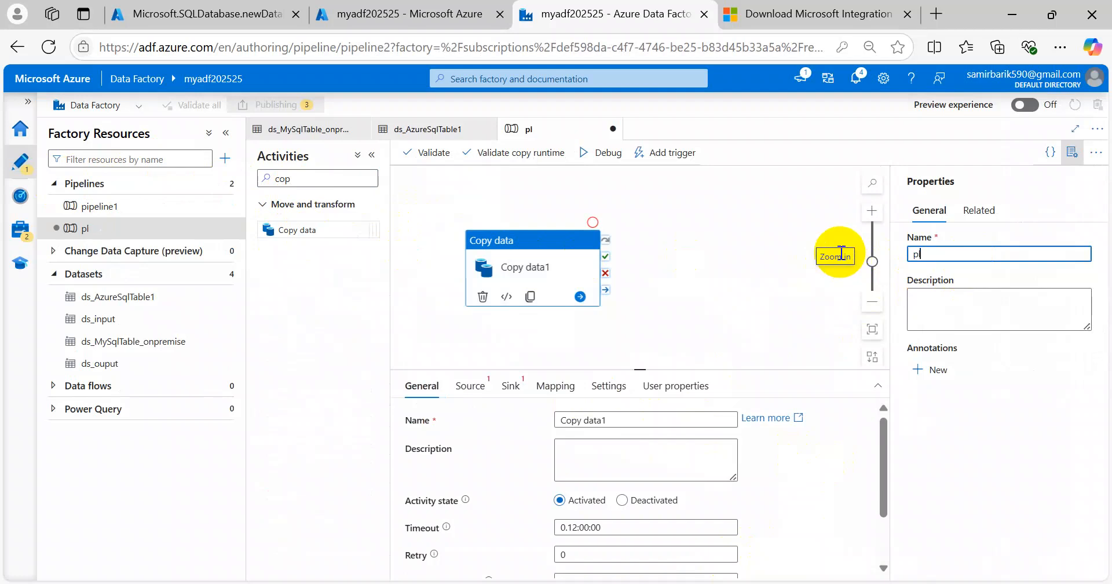
{"action": "type", "text": "pl_m"}
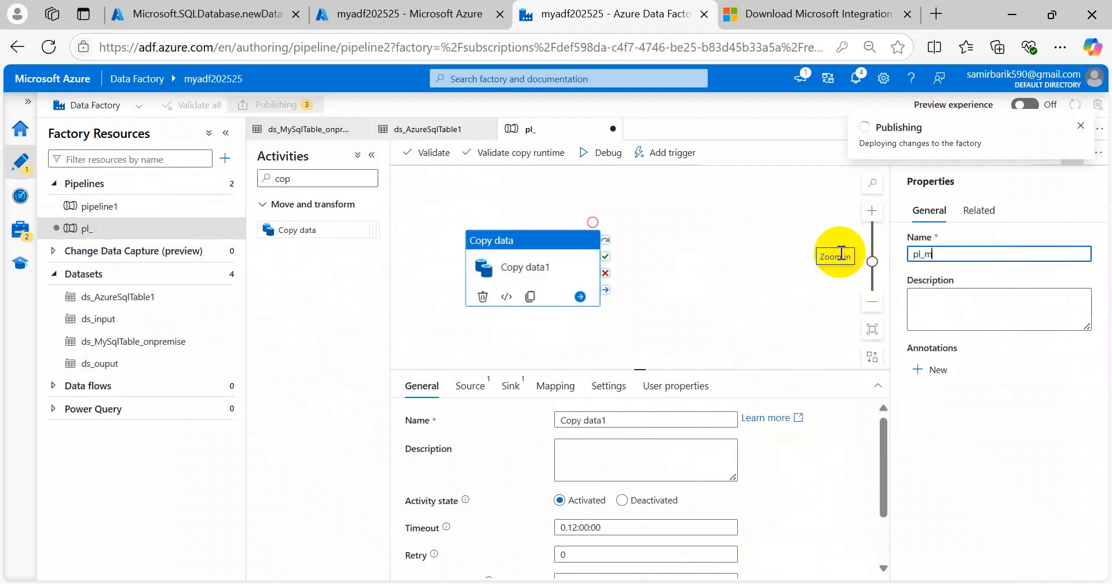
{"action": "key", "text": "BackSpace"}
{"action": "type", "text": "onpremise_my"}
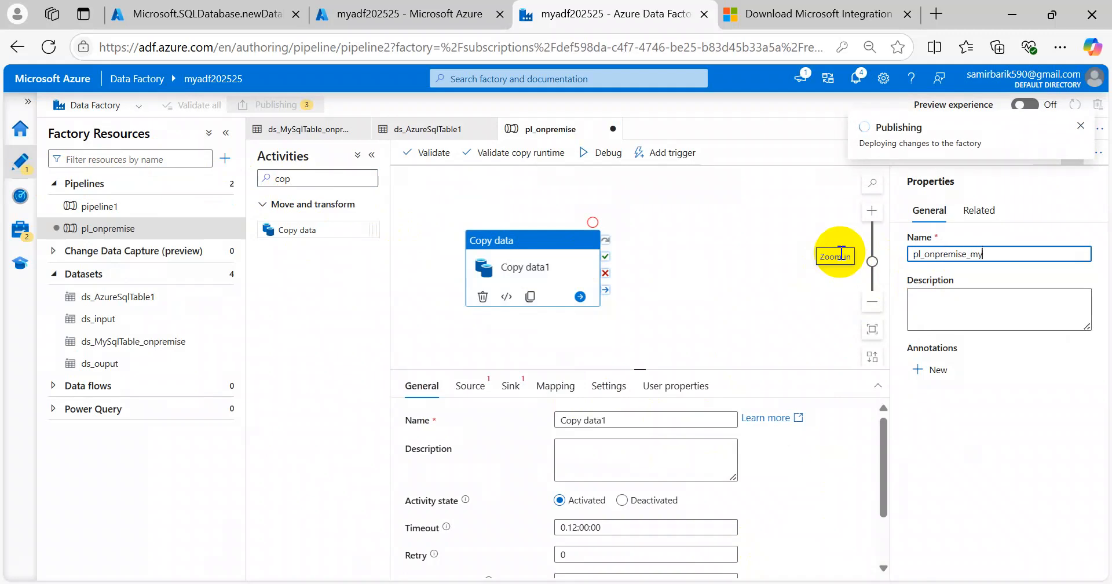
{"action": "type", "text": "sql_azsql"}
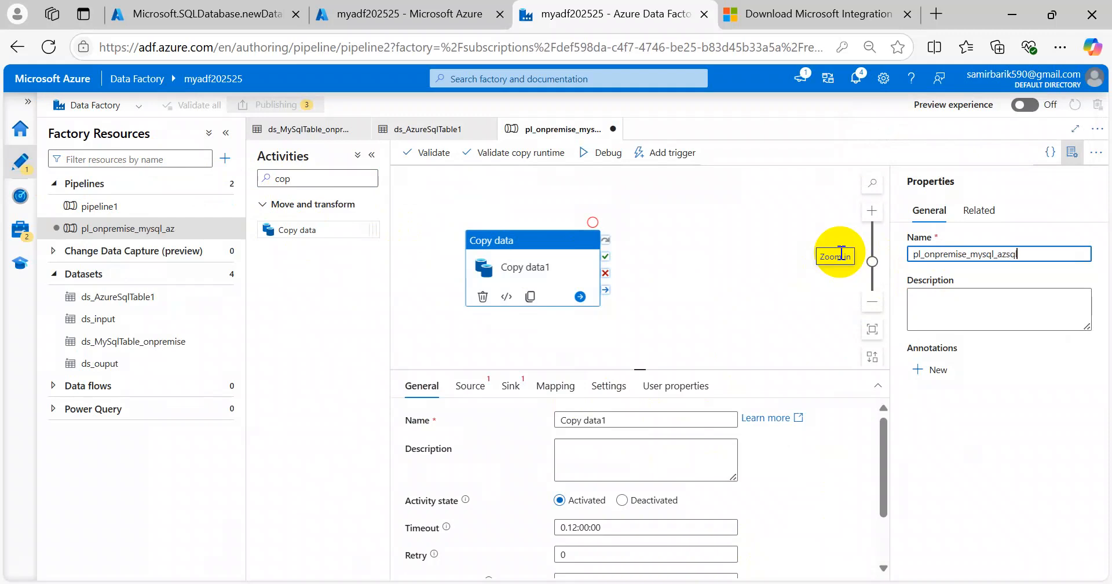
{"action": "type", "text": "db"}
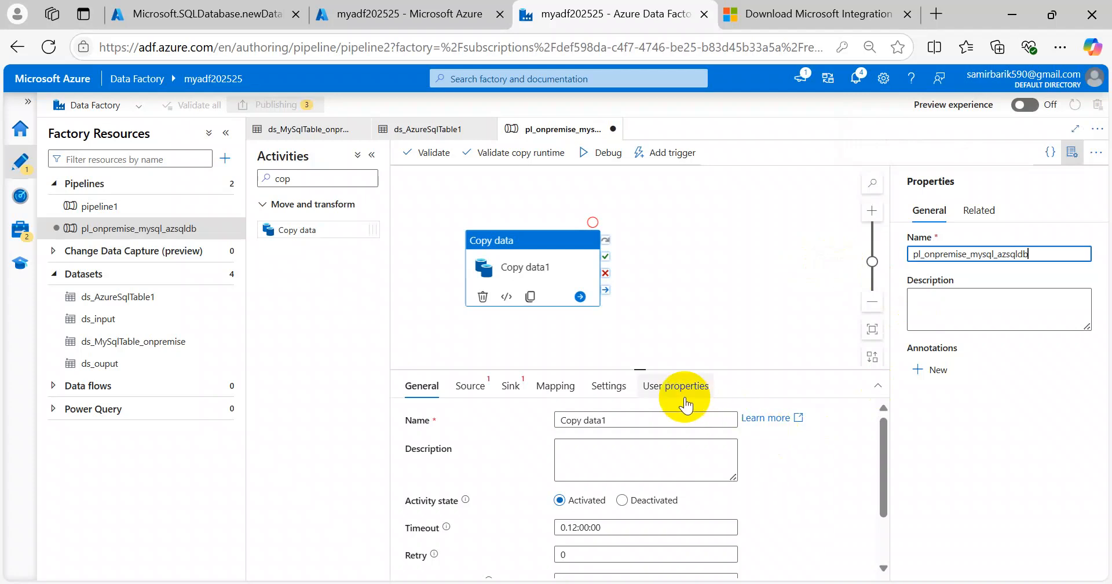
{"action": "left_click", "coordinate": [468, 387]}
{"action": "left_click", "coordinate": [626, 420]}
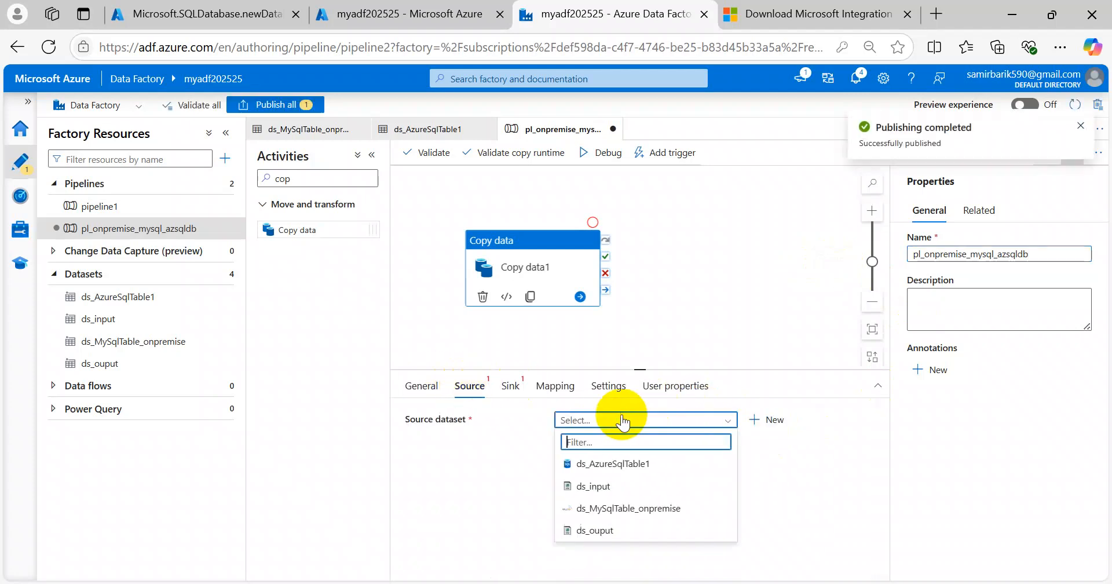
Step: Use ds_MySqlTable_onpremise as the Query-based source and ds_AzureSqlTable1 as the sink
{"action": "left_click", "coordinate": [627, 510]}
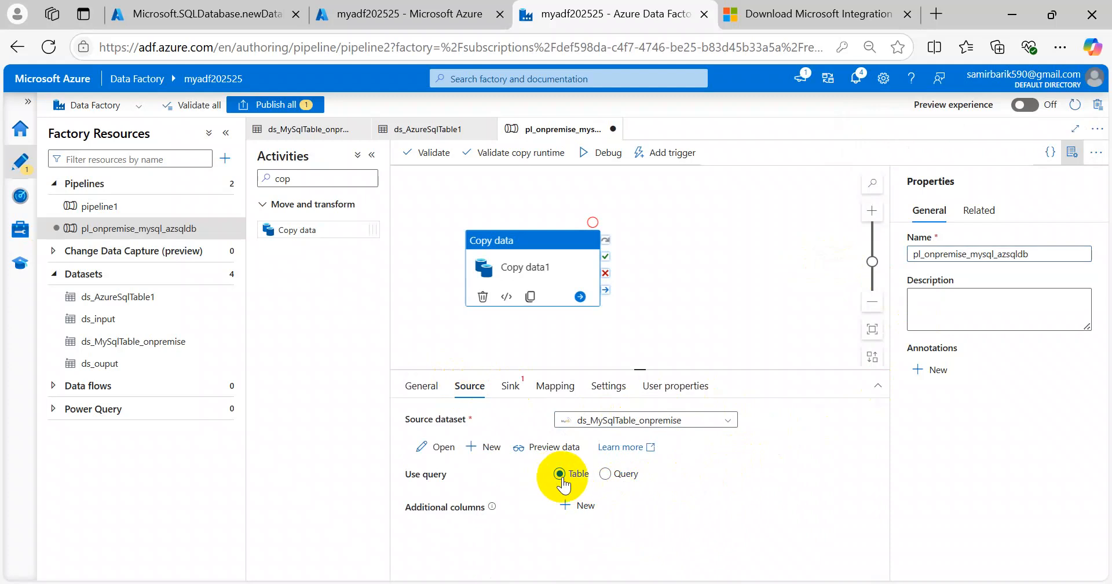
{"action": "left_click", "coordinate": [606, 474]}
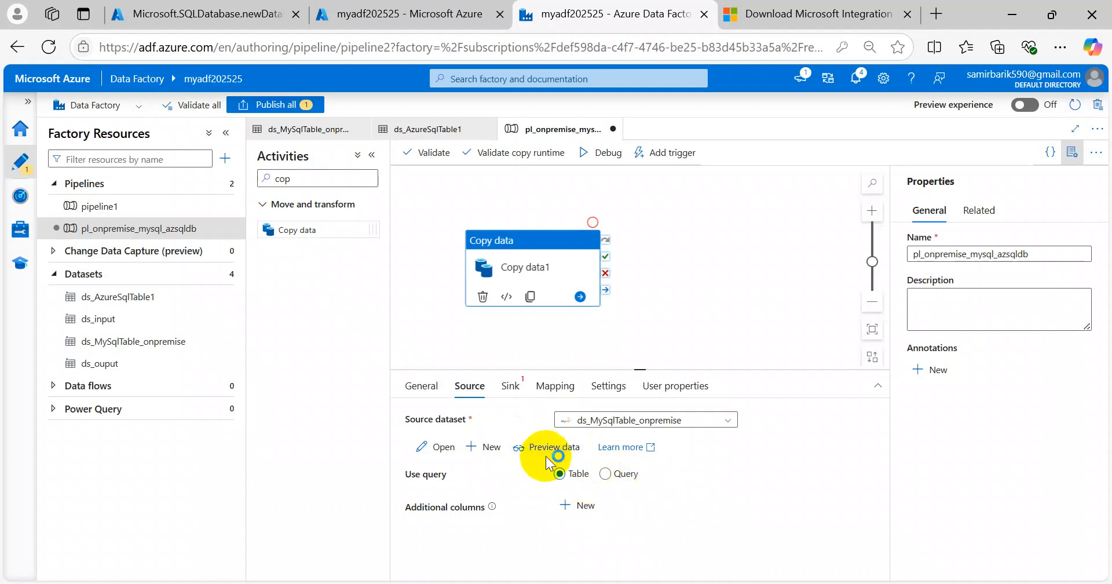
{"action": "left_click", "coordinate": [510, 386]}
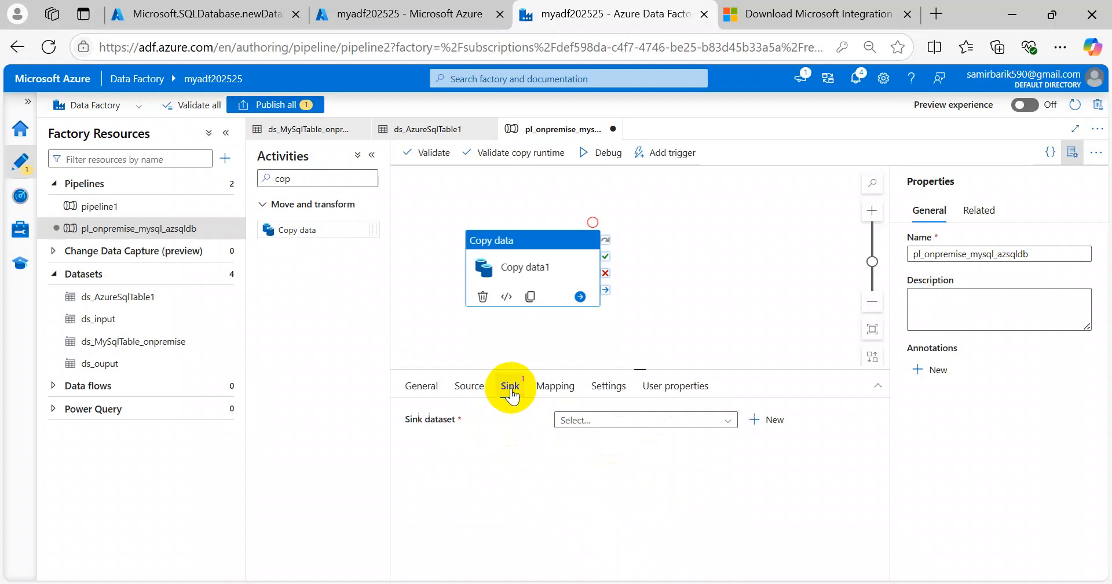
{"action": "left_click", "coordinate": [637, 419]}
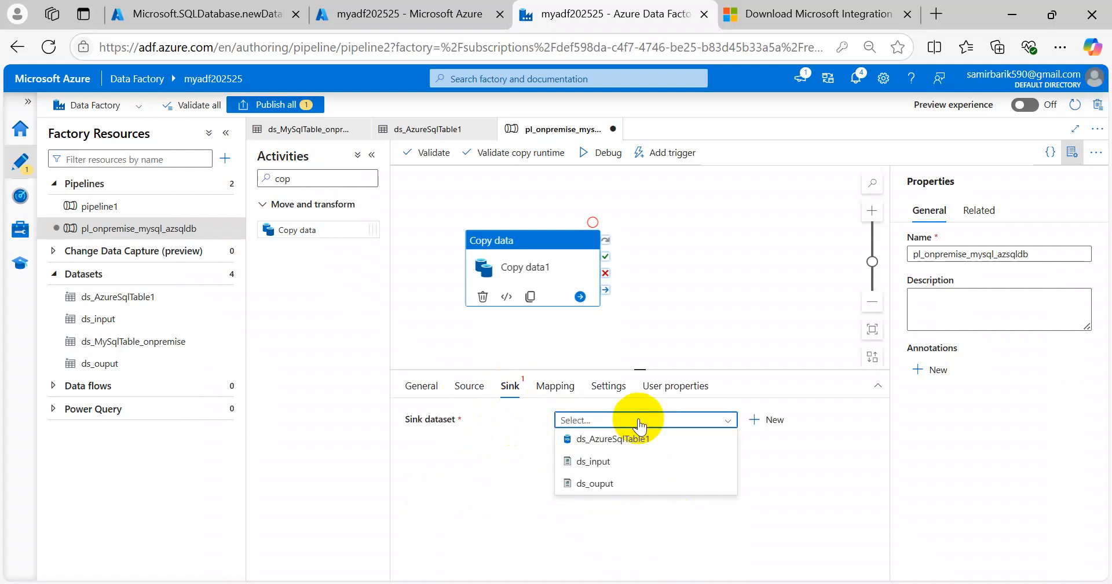
{"action": "left_click", "coordinate": [607, 442]}
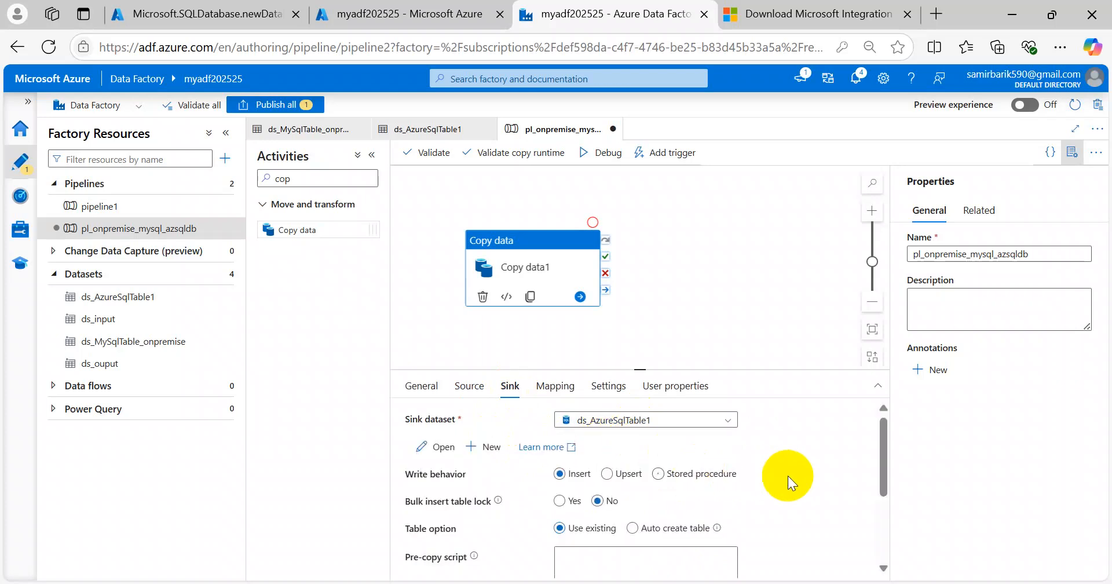
{"action": "scroll", "coordinate": [790, 467], "scroll_direction": "down", "scroll_amount": 3}
{"action": "scroll", "coordinate": [791, 467], "scroll_direction": "up", "scroll_amount": 3}
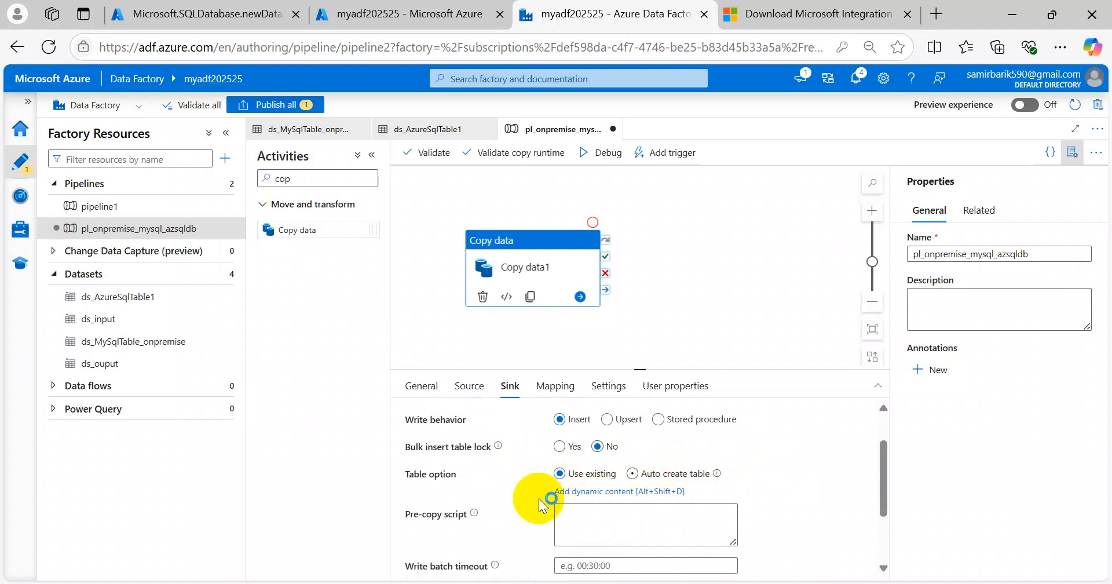
Step: Set the sink Table option to Auto create table, then open the sink dataset
{"action": "left_click", "coordinate": [734, 479]}
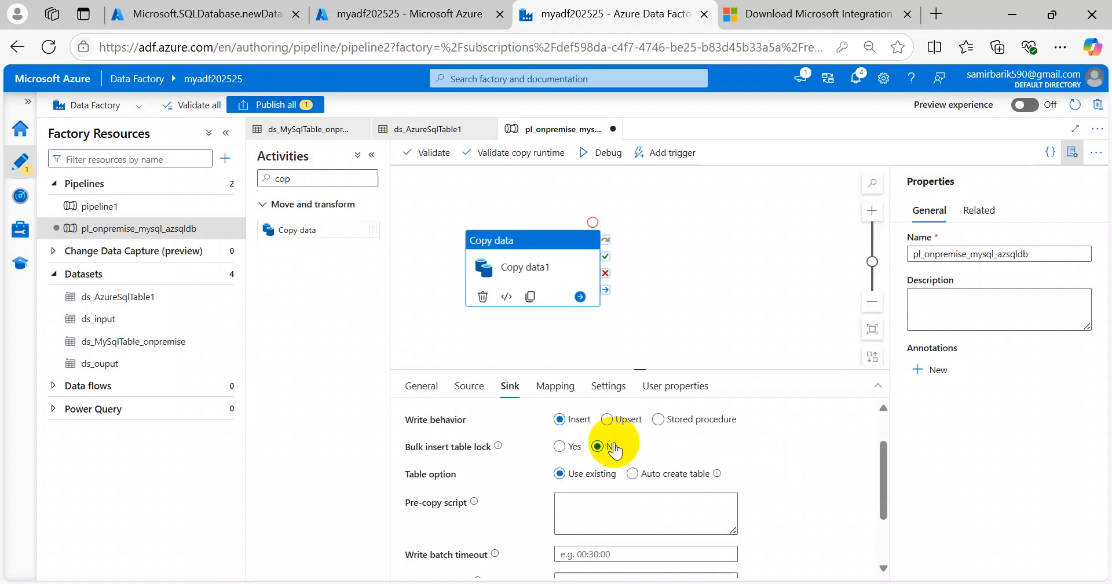
{"action": "left_click", "coordinate": [632, 474]}
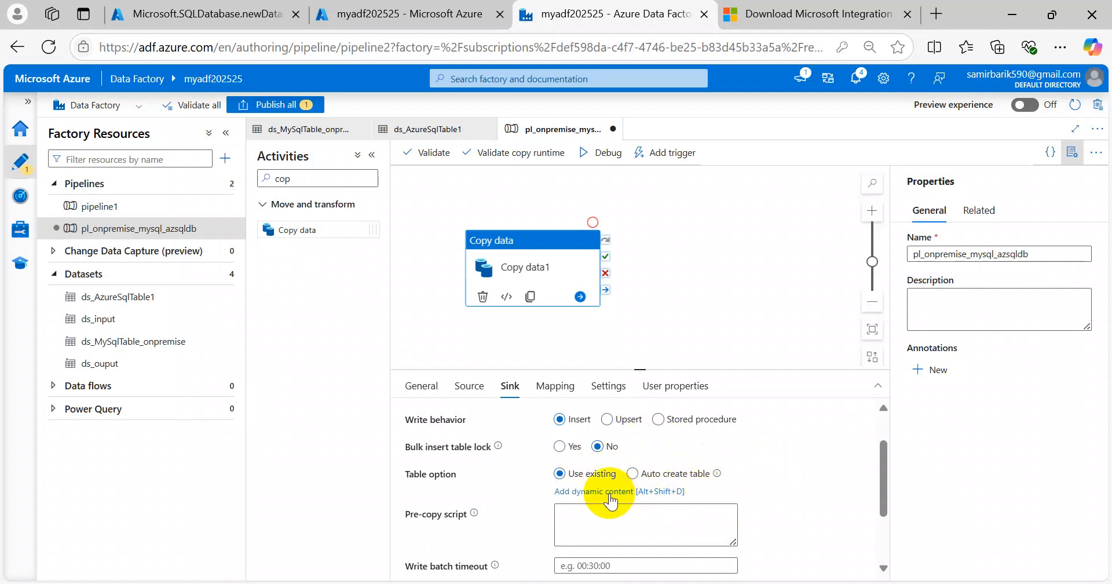
{"action": "left_click", "coordinate": [632, 474]}
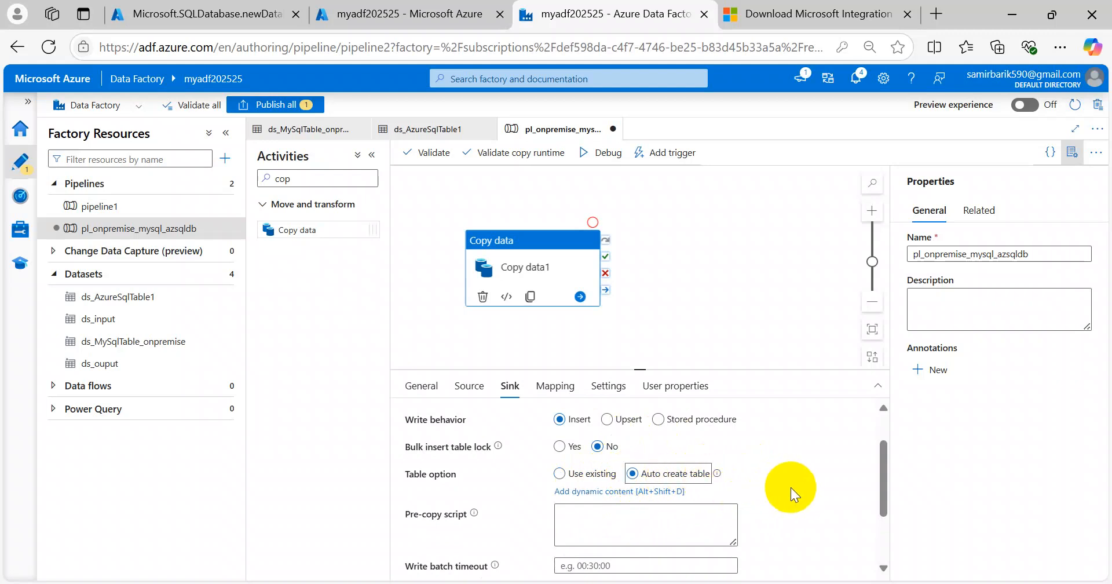
{"action": "scroll", "coordinate": [800, 490], "scroll_direction": "down", "scroll_amount": 2}
{"action": "scroll", "coordinate": [798, 487], "scroll_direction": "up", "scroll_amount": 4}
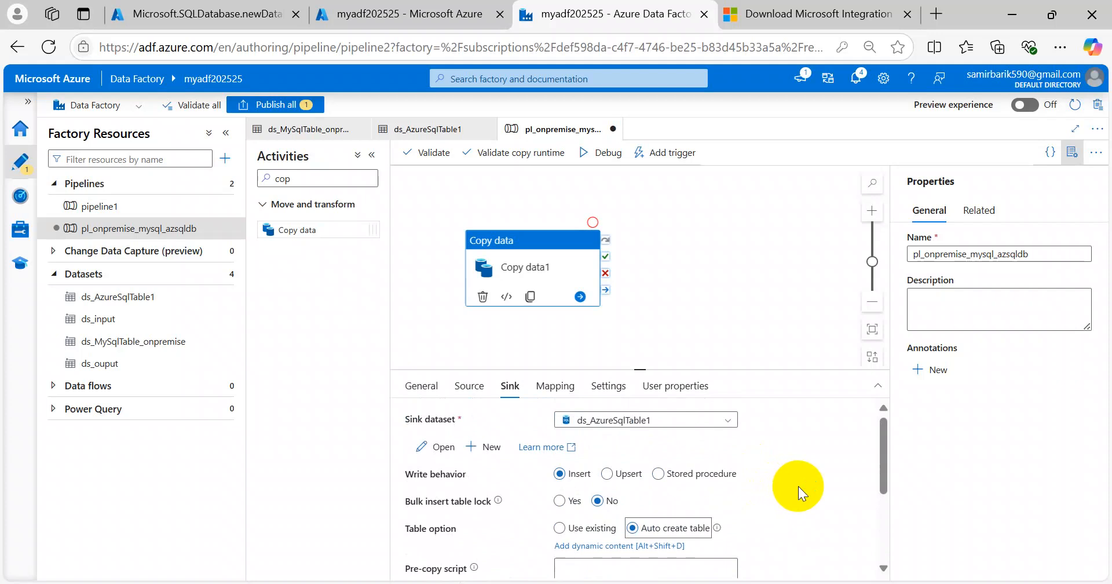
{"action": "left_click", "coordinate": [444, 447]}
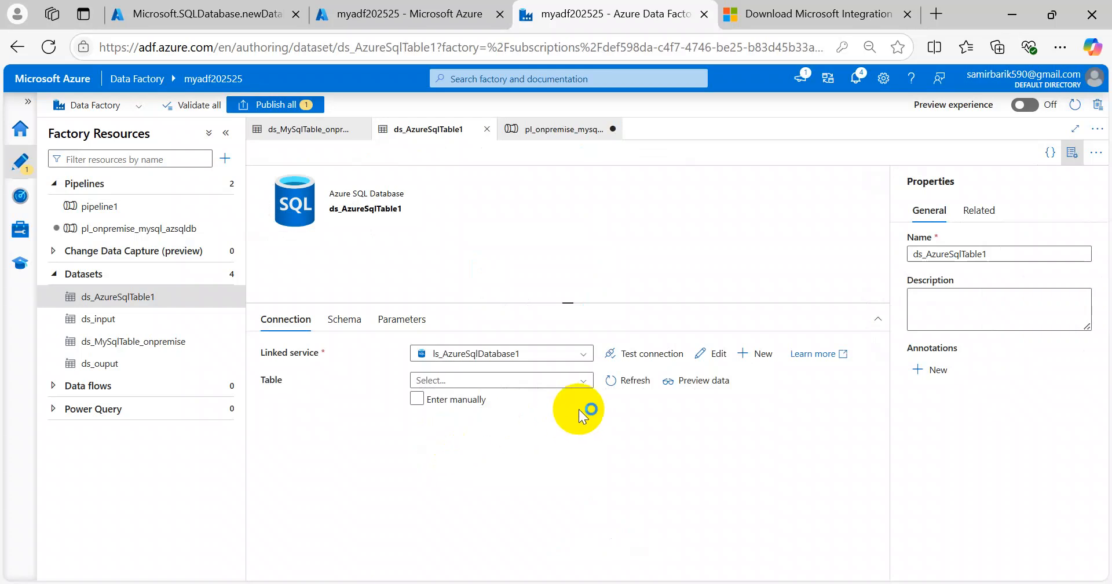
Step: Attempt Publish all, read the missing-table validation error, and open ds_MySqlTable_onpremise
{"action": "left_click", "coordinate": [716, 358]}
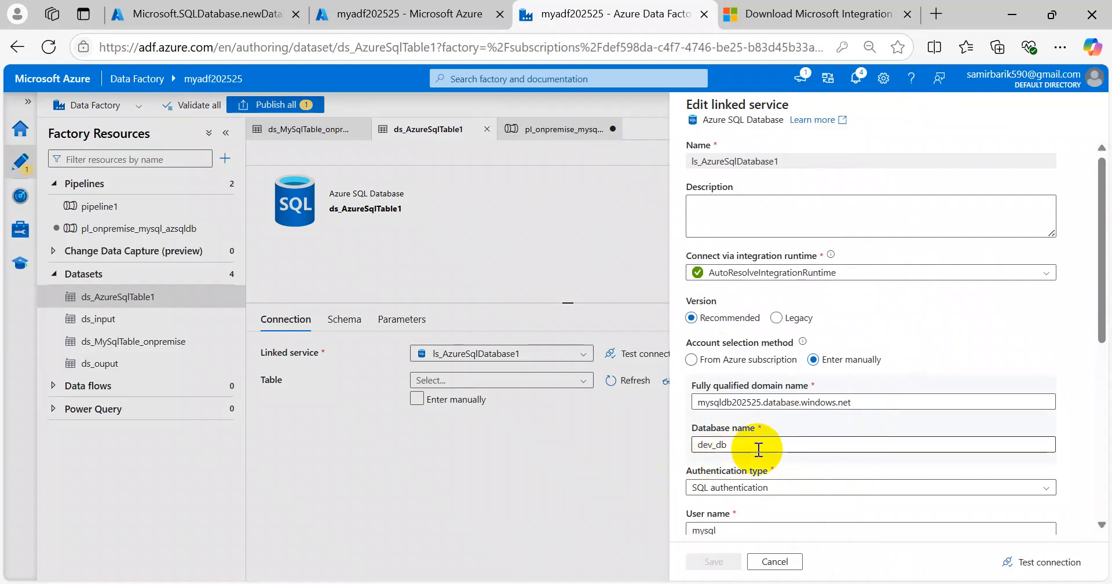
{"action": "left_click", "coordinate": [775, 562]}
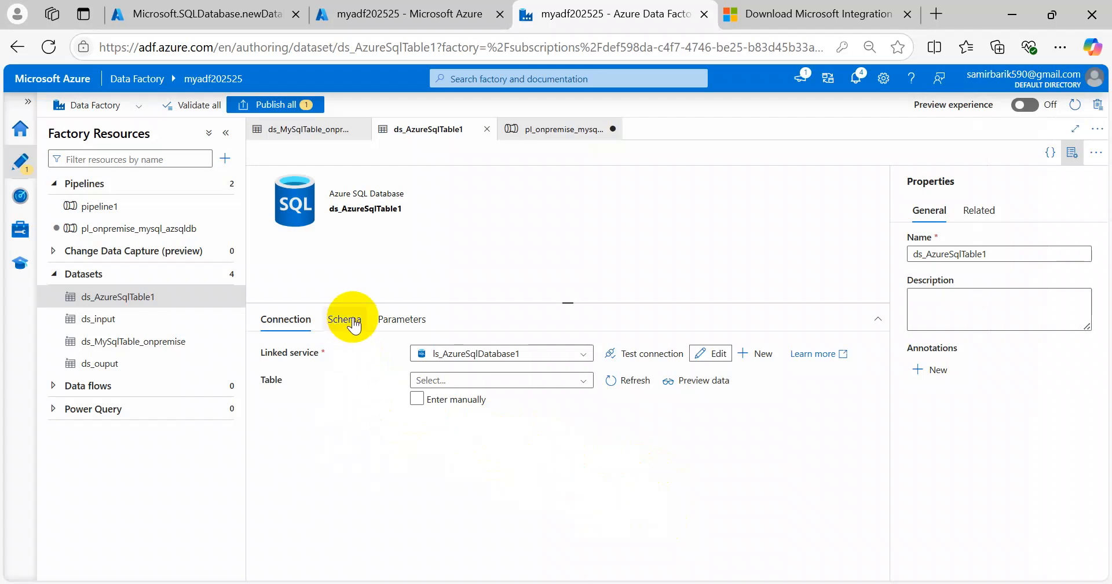
{"action": "left_click", "coordinate": [272, 104]}
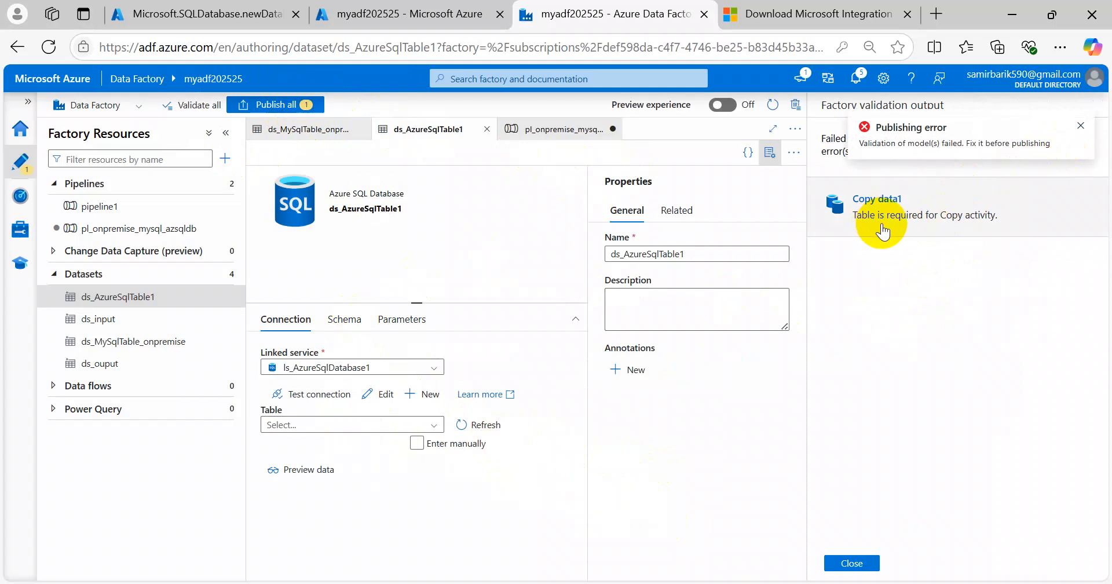
{"action": "left_click", "coordinate": [885, 231]}
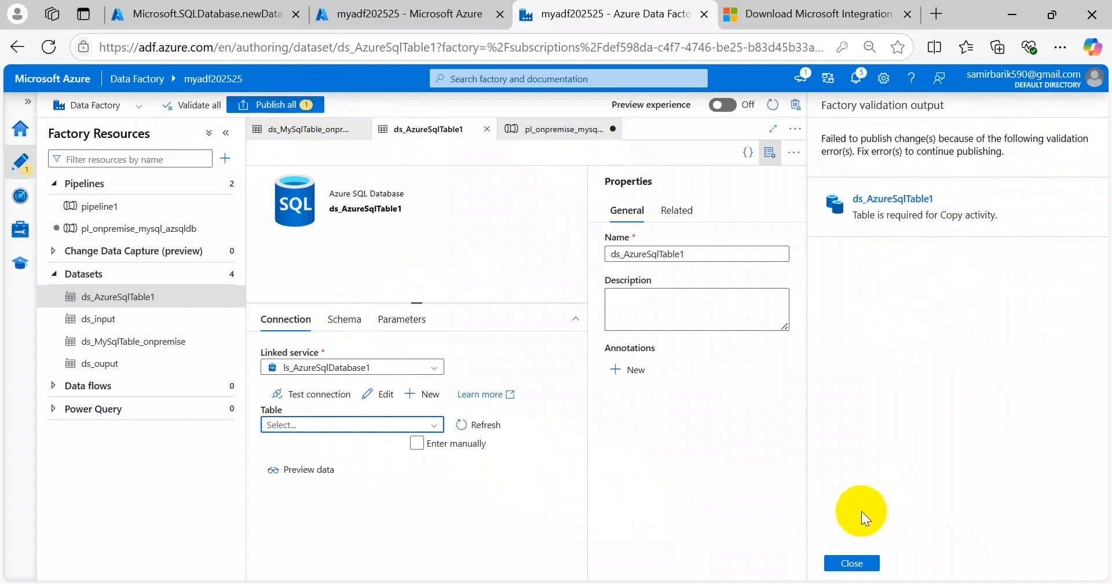
{"action": "left_click", "coordinate": [862, 571]}
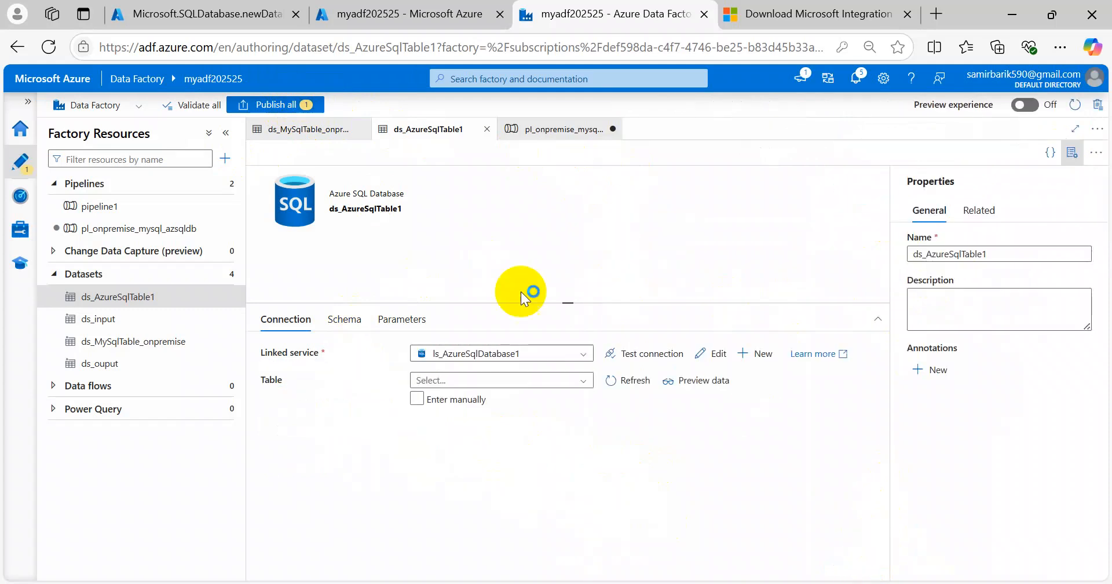
{"action": "left_click", "coordinate": [122, 349]}
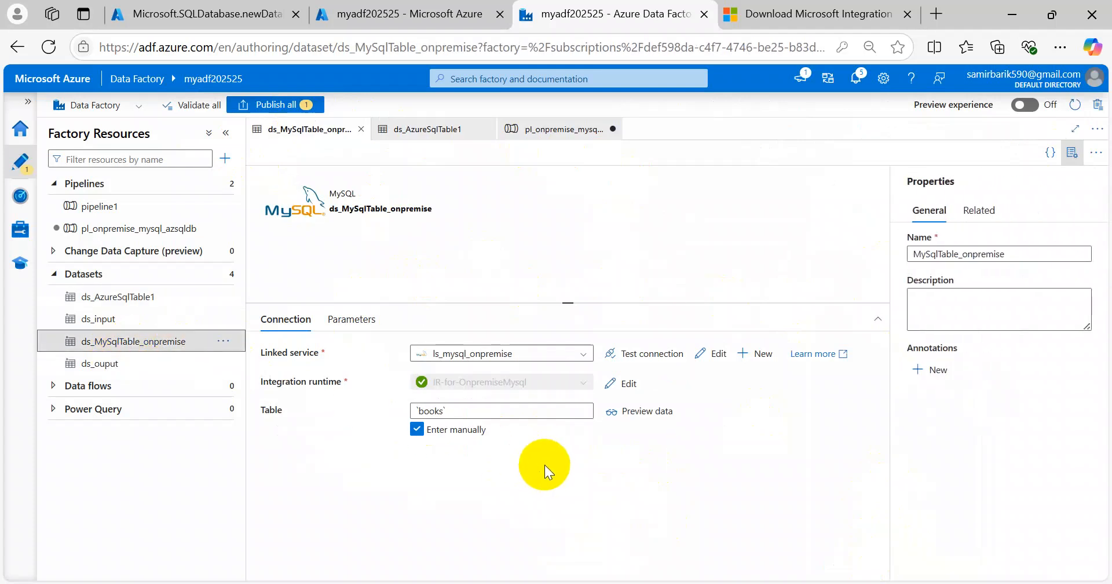
Step: Switch ds_AzureSqlTable1 to manual table entry and dismiss the repeated publishing error
{"action": "left_click", "coordinate": [128, 298]}
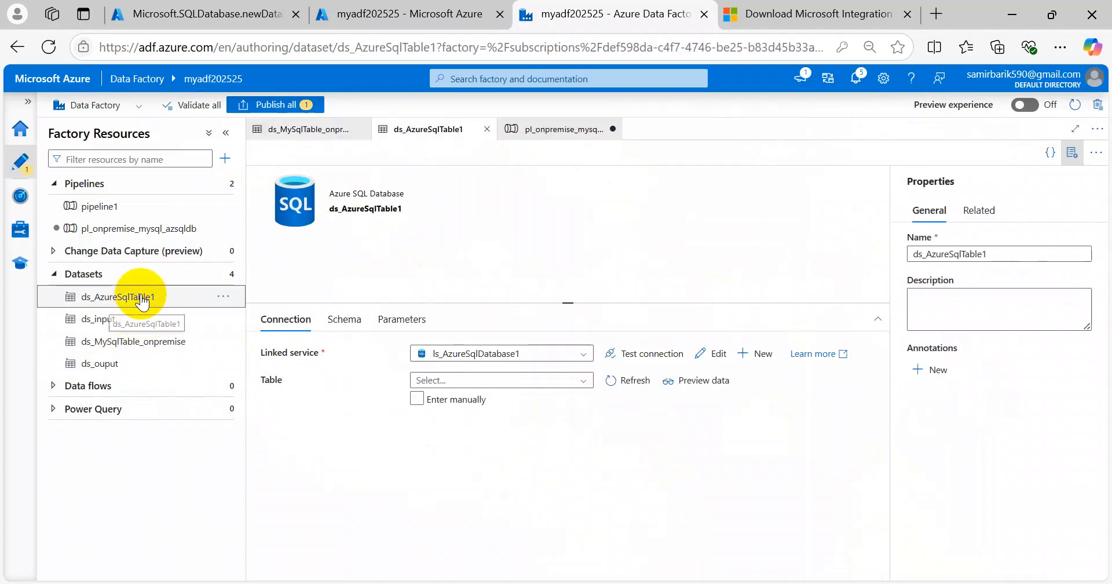
{"action": "left_click", "coordinate": [617, 380]}
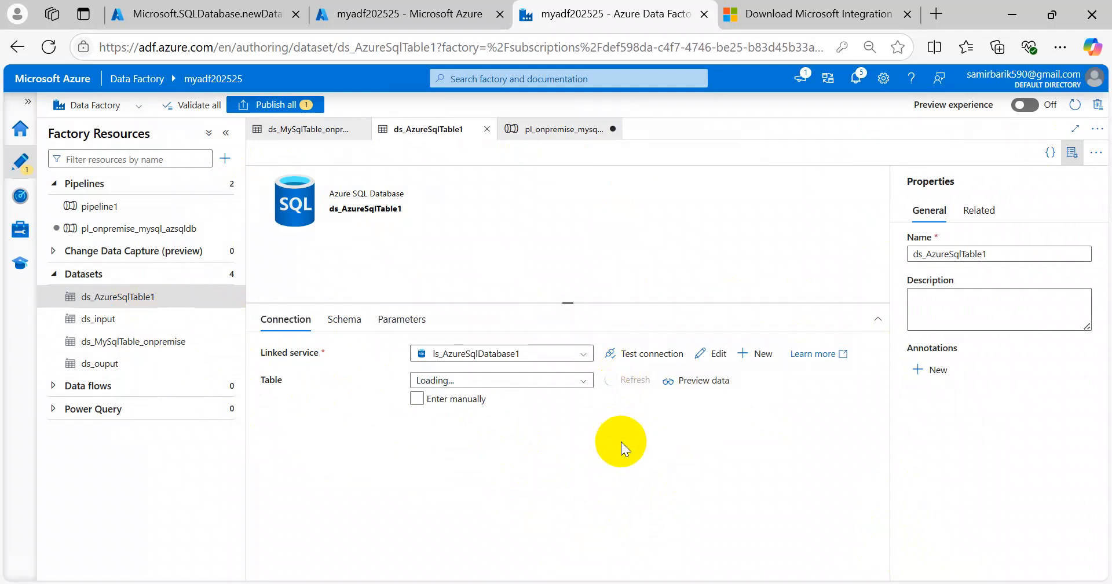
{"action": "left_click", "coordinate": [509, 380]}
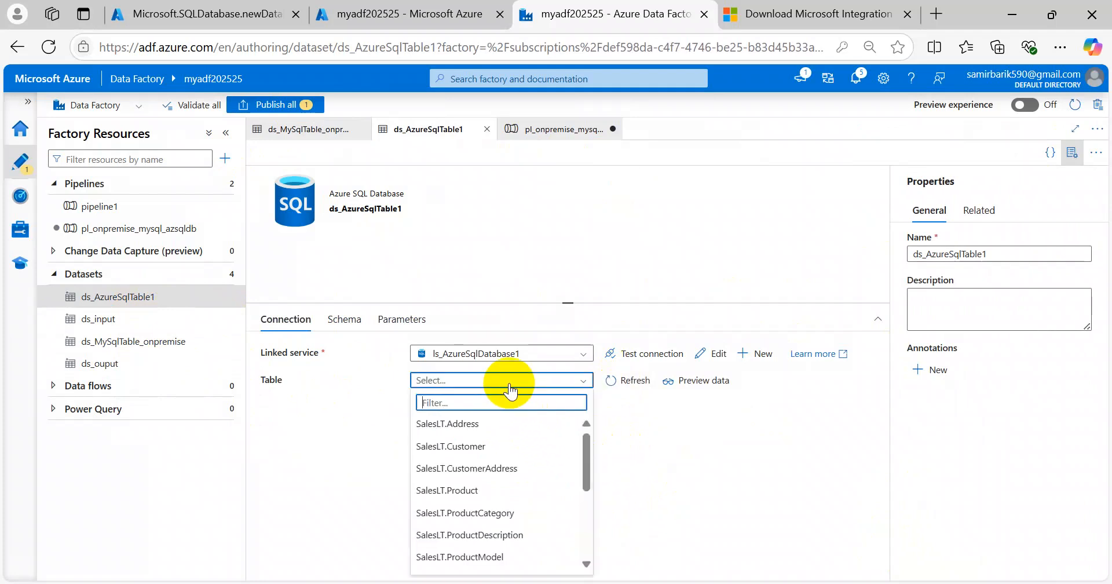
{"action": "left_click", "coordinate": [635, 432]}
{"action": "left_click", "coordinate": [416, 400]}
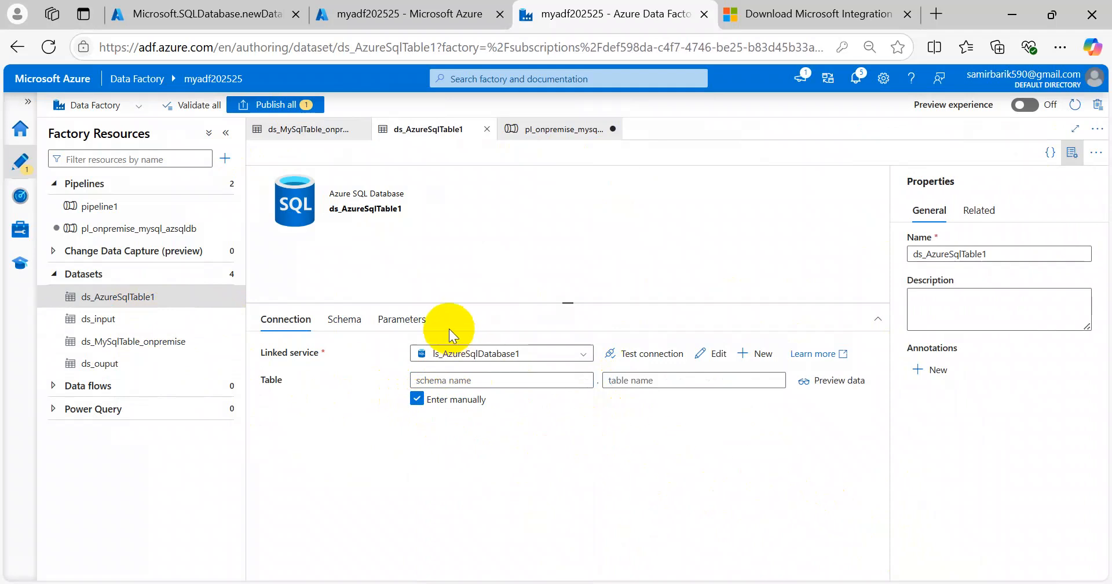
{"action": "left_click", "coordinate": [276, 105]}
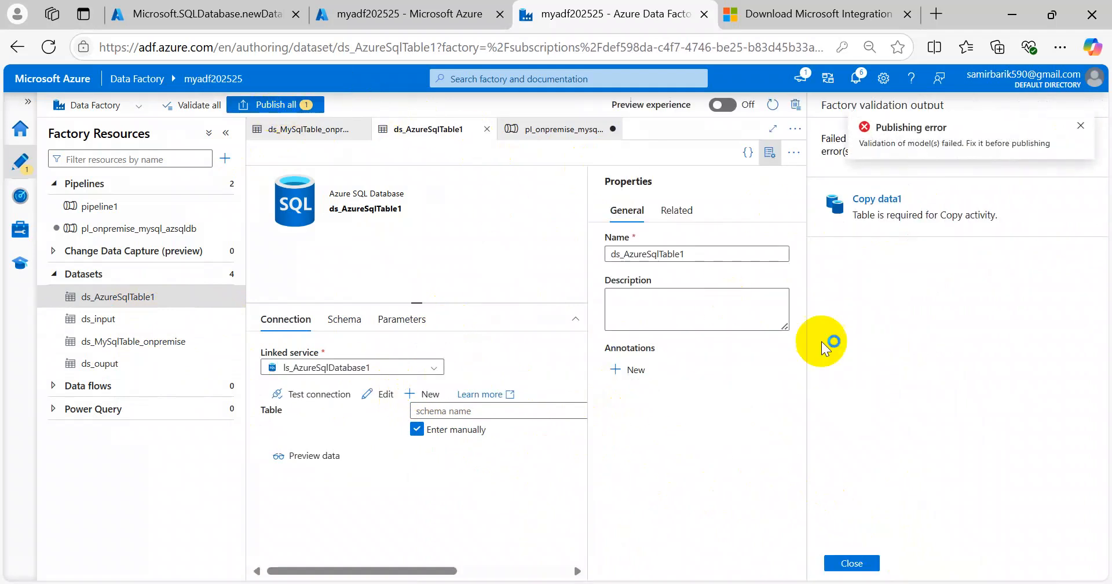
{"action": "left_click", "coordinate": [1080, 126]}
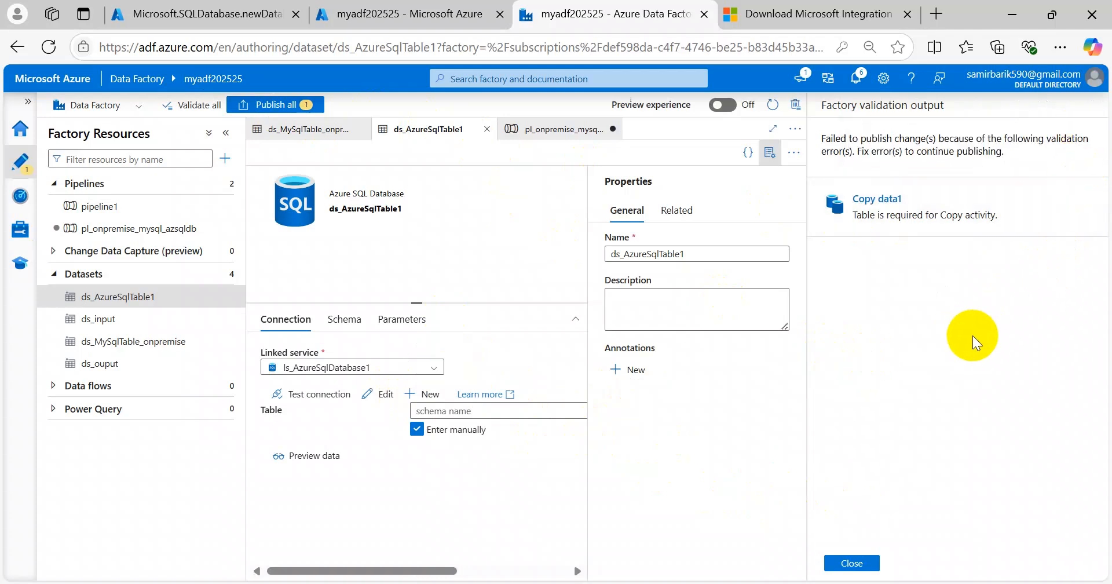
{"action": "left_click", "coordinate": [852, 563]}
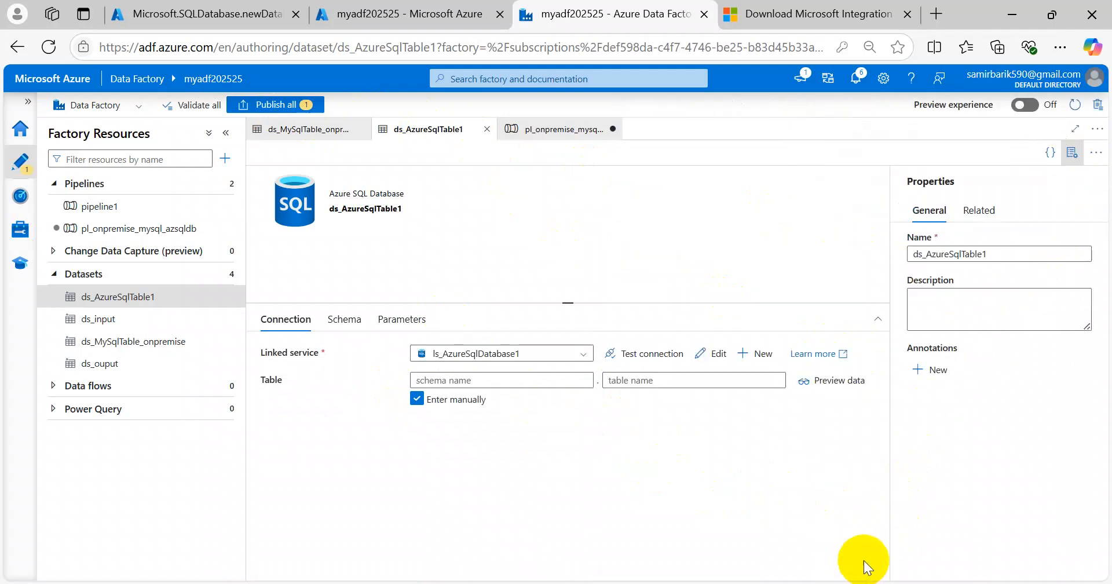
Step: Enter schema dev_db and table t1, then review the two pending changes
{"action": "left_click", "coordinate": [474, 381]}
{"action": "left_click", "coordinate": [665, 502]}
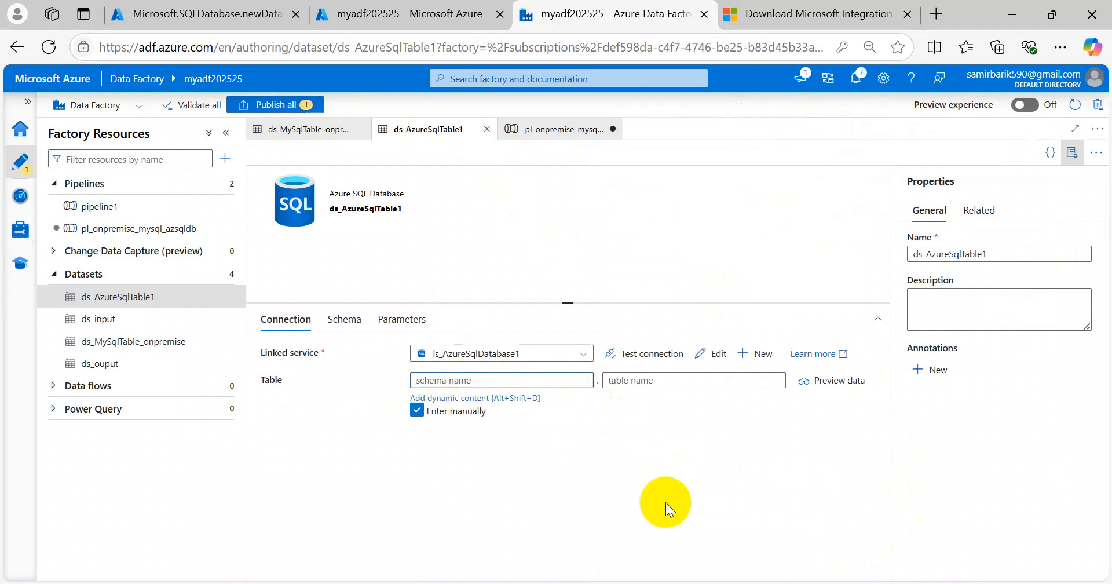
{"action": "left_click", "coordinate": [505, 382]}
{"action": "type", "text": "dev_db"}
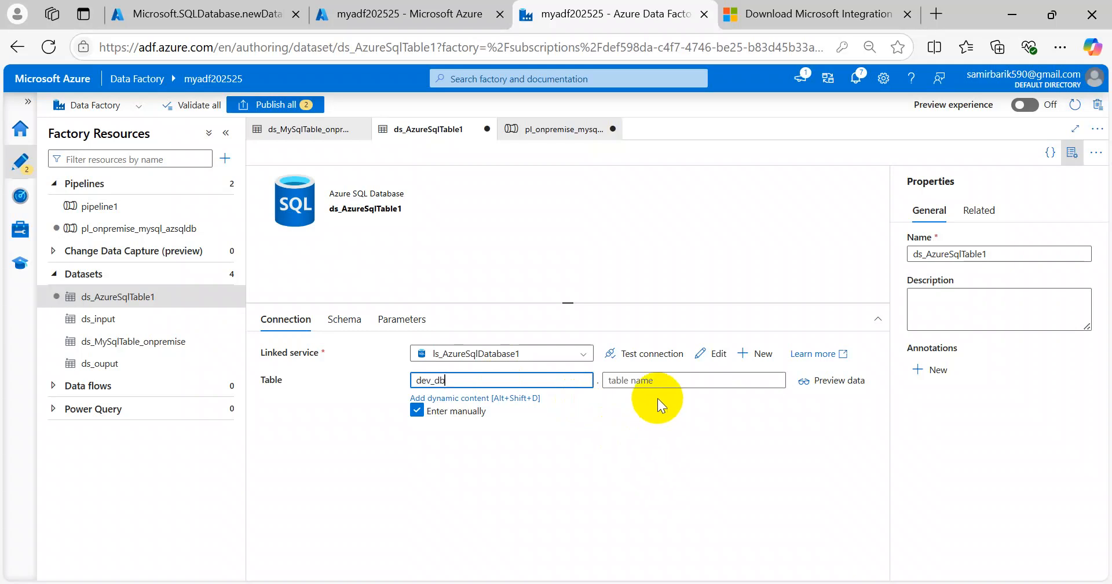
{"action": "left_click", "coordinate": [667, 377]}
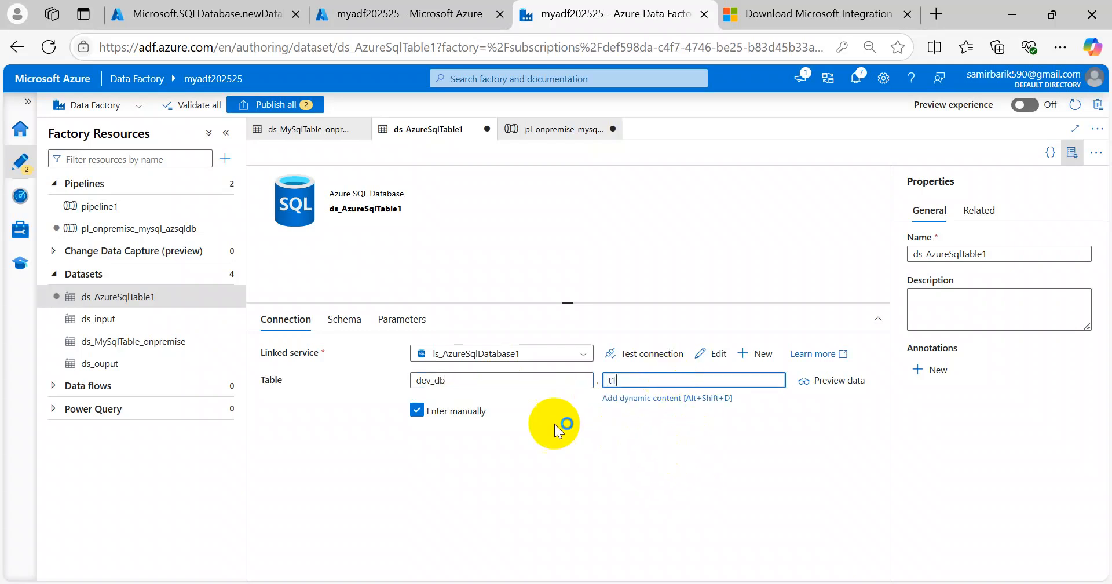
{"action": "left_click", "coordinate": [289, 99]}
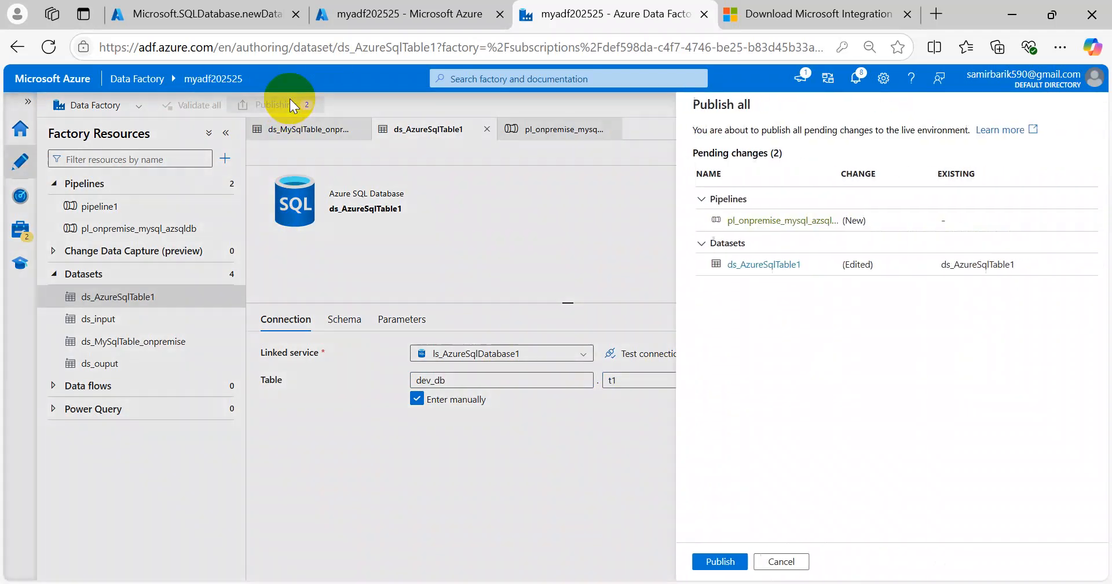
Step: Publish the pipeline and dev_db dataset changes, then return to the dev_db deployment page
{"action": "left_click", "coordinate": [703, 561]}
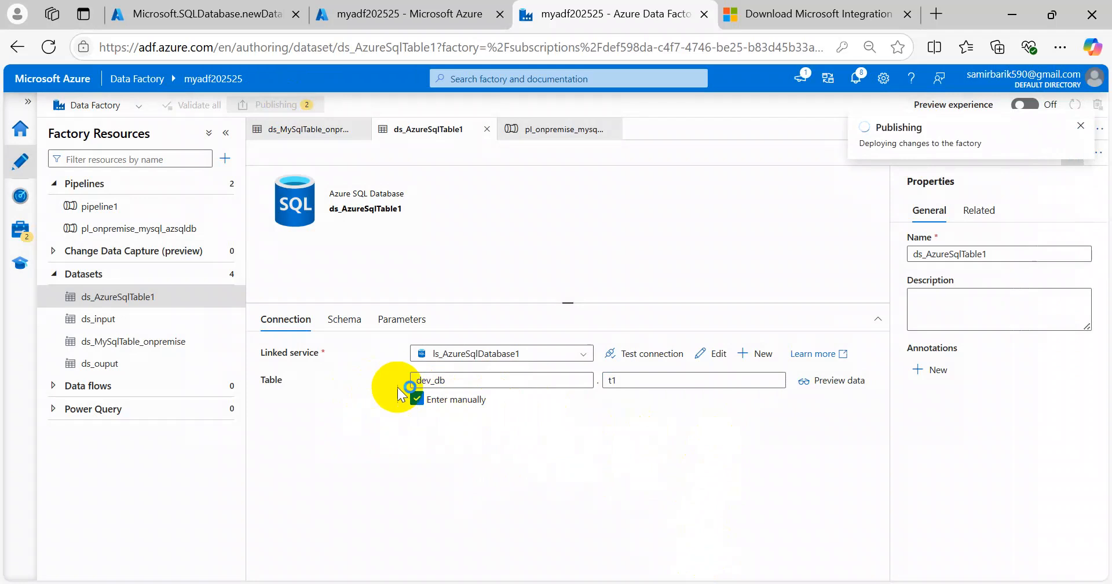
{"action": "left_click", "coordinate": [458, 381]}
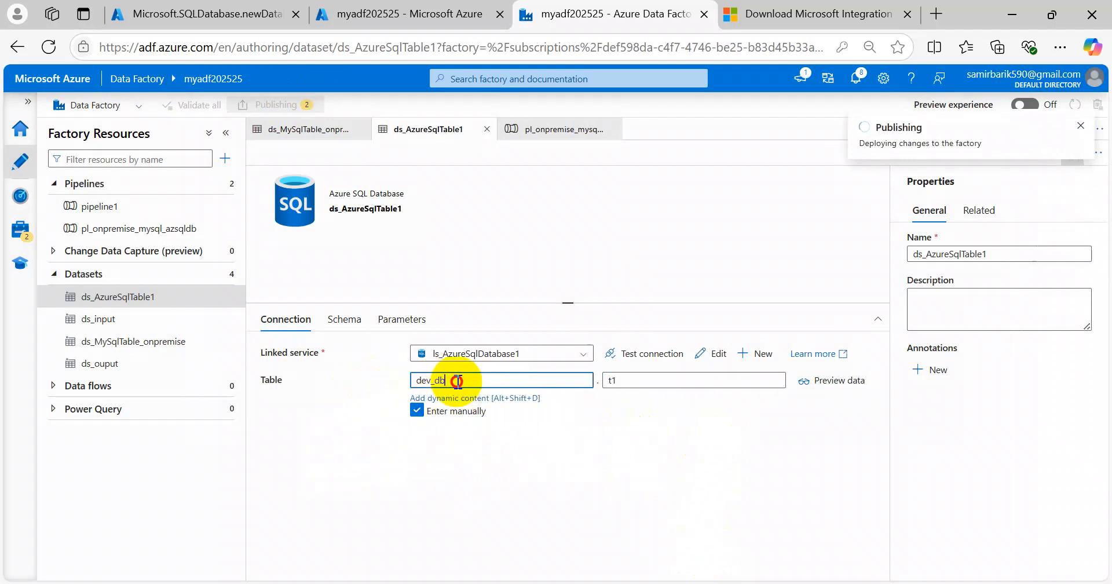
{"action": "left_click_drag", "start_coordinate": [455, 380], "coordinate": [402, 377]}
{"action": "left_click", "coordinate": [665, 427]}
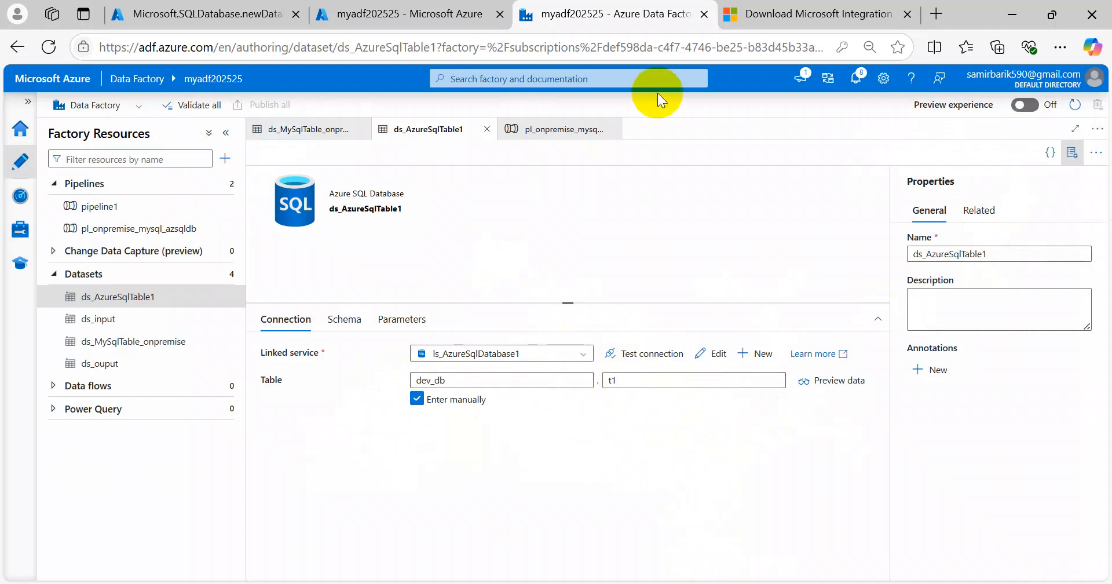
{"action": "left_click", "coordinate": [222, 15]}
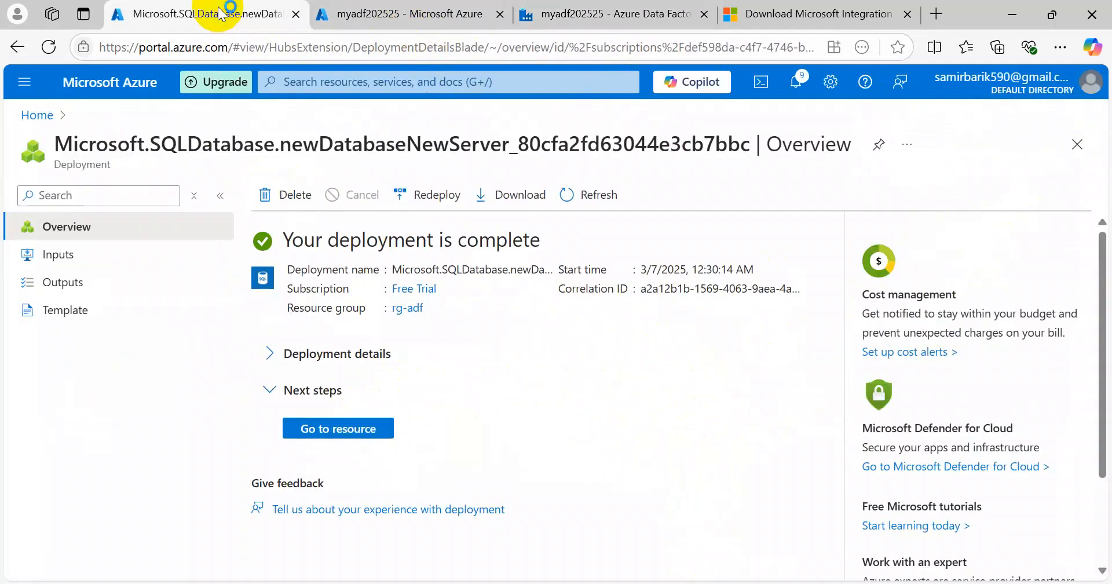
Step: Go from the deployed dev_db to its SQL server, then reopen dev_db under SQL databases
{"action": "left_click", "coordinate": [340, 426]}
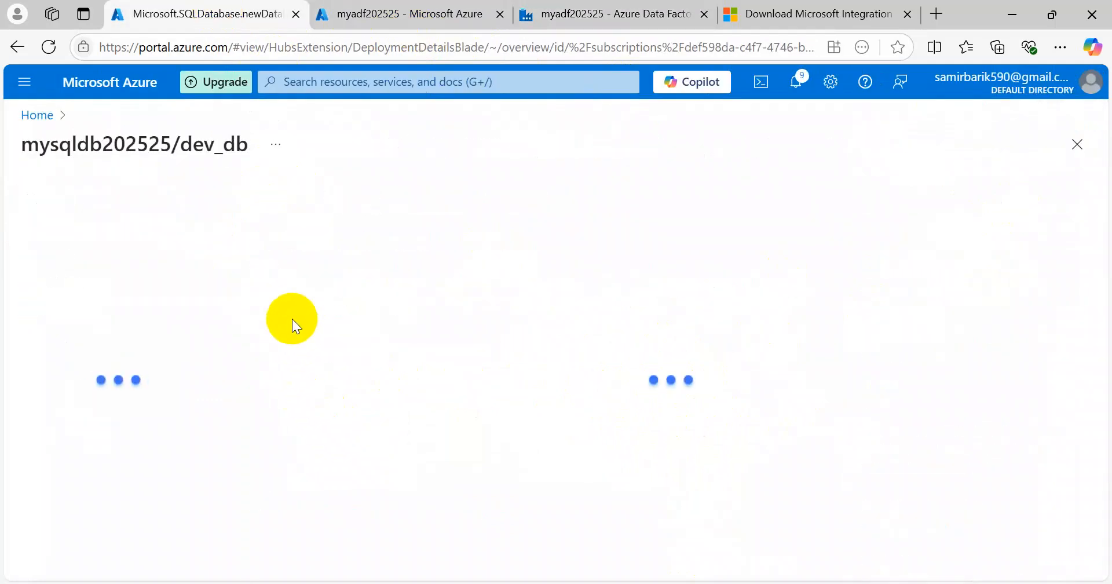
{"action": "scroll", "coordinate": [205, 368], "scroll_direction": "down", "scroll_amount": 3}
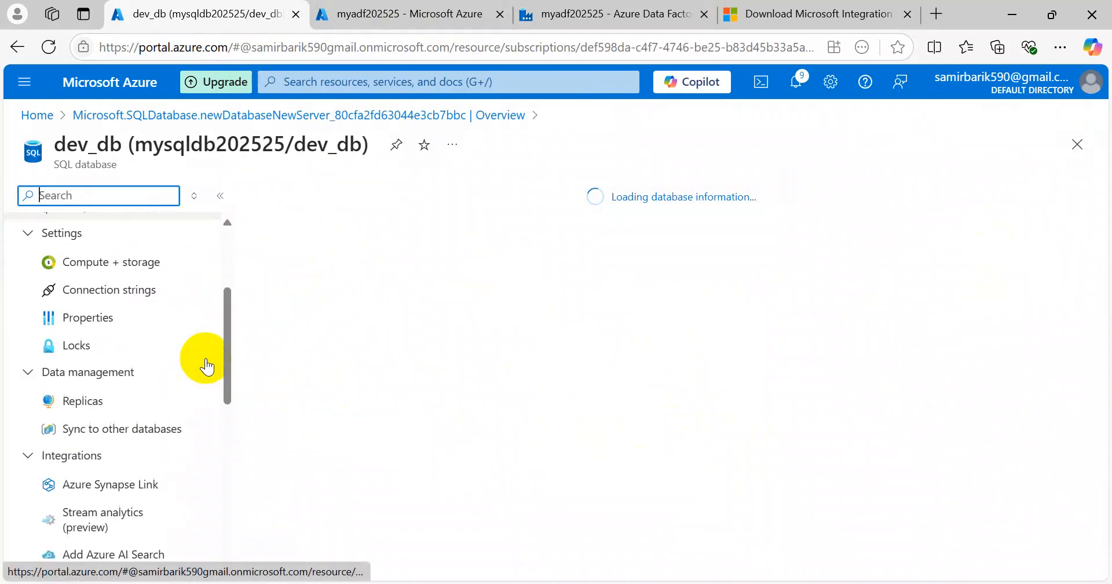
{"action": "scroll", "coordinate": [155, 387], "scroll_direction": "up", "scroll_amount": 3}
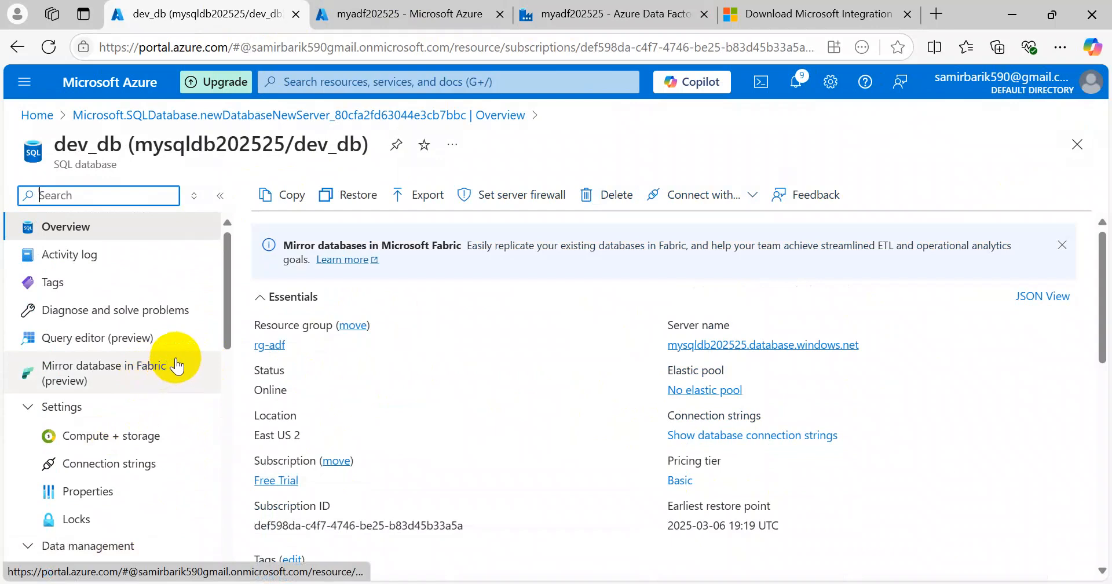
{"action": "scroll", "coordinate": [174, 360], "scroll_direction": "down", "scroll_amount": 3}
{"action": "left_click", "coordinate": [757, 347]}
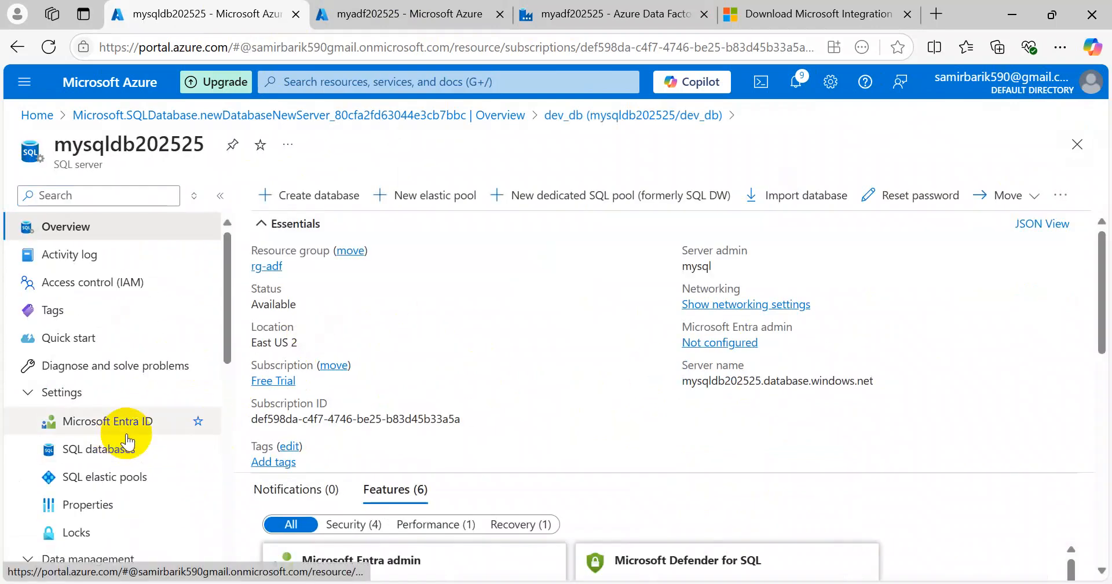
{"action": "scroll", "coordinate": [124, 434], "scroll_direction": "down", "scroll_amount": 5}
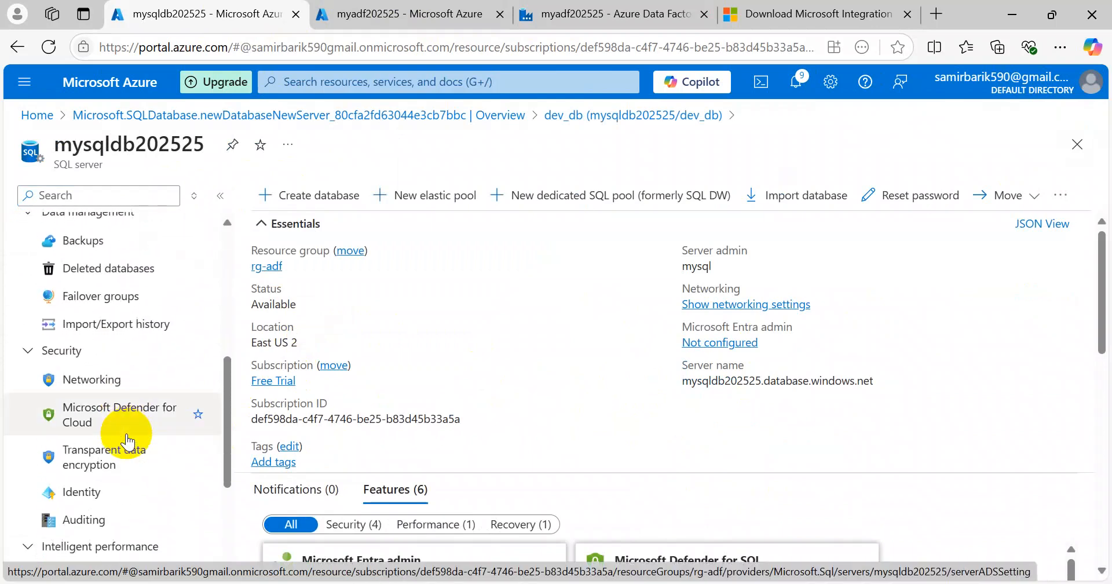
{"action": "scroll", "coordinate": [130, 439], "scroll_direction": "down", "scroll_amount": 4}
{"action": "scroll", "coordinate": [129, 432], "scroll_direction": "up", "scroll_amount": 5}
{"action": "scroll", "coordinate": [131, 438], "scroll_direction": "up", "scroll_amount": 5}
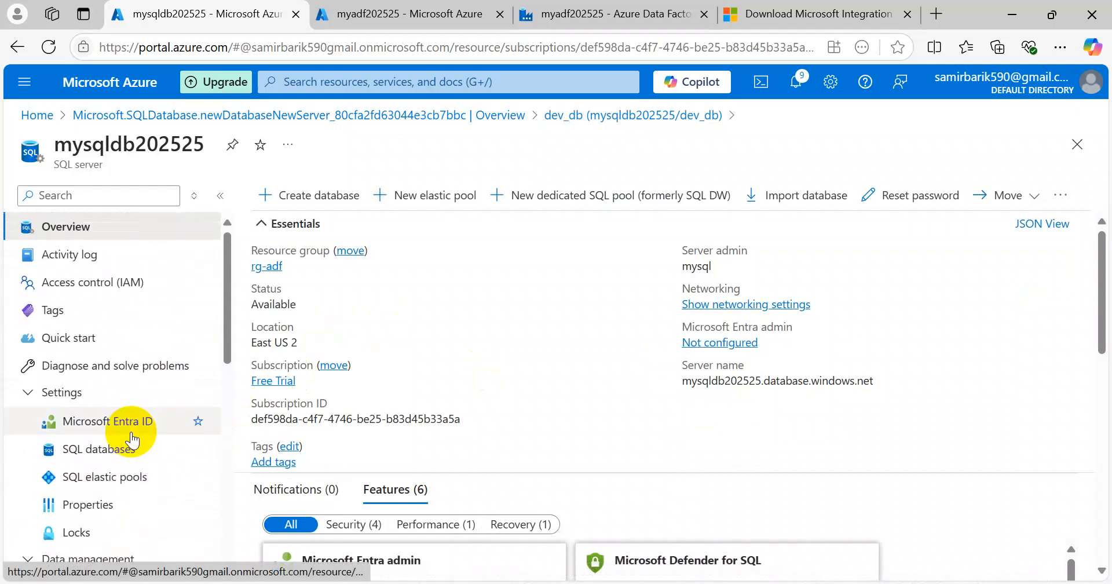
{"action": "scroll", "coordinate": [169, 442], "scroll_direction": "down", "scroll_amount": 3}
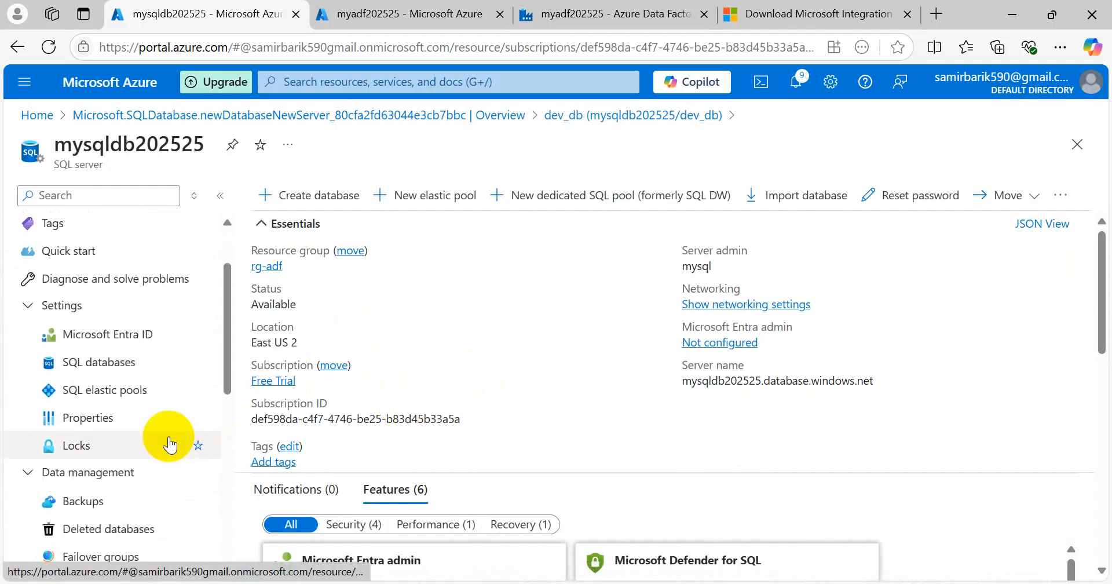
{"action": "scroll", "coordinate": [168, 442], "scroll_direction": "down", "scroll_amount": 5}
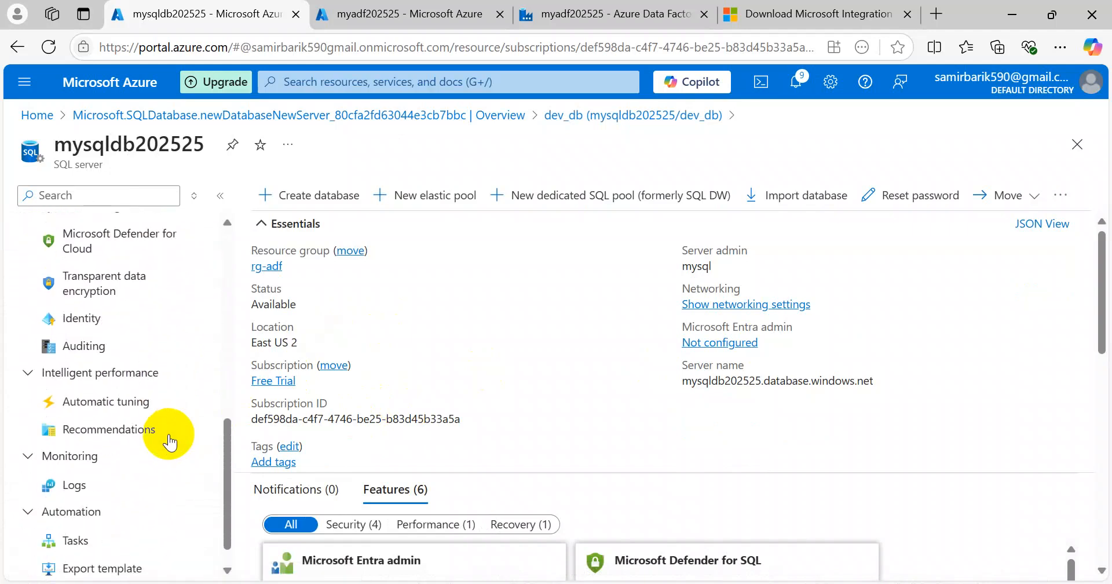
{"action": "scroll", "coordinate": [170, 442], "scroll_direction": "down", "scroll_amount": 1}
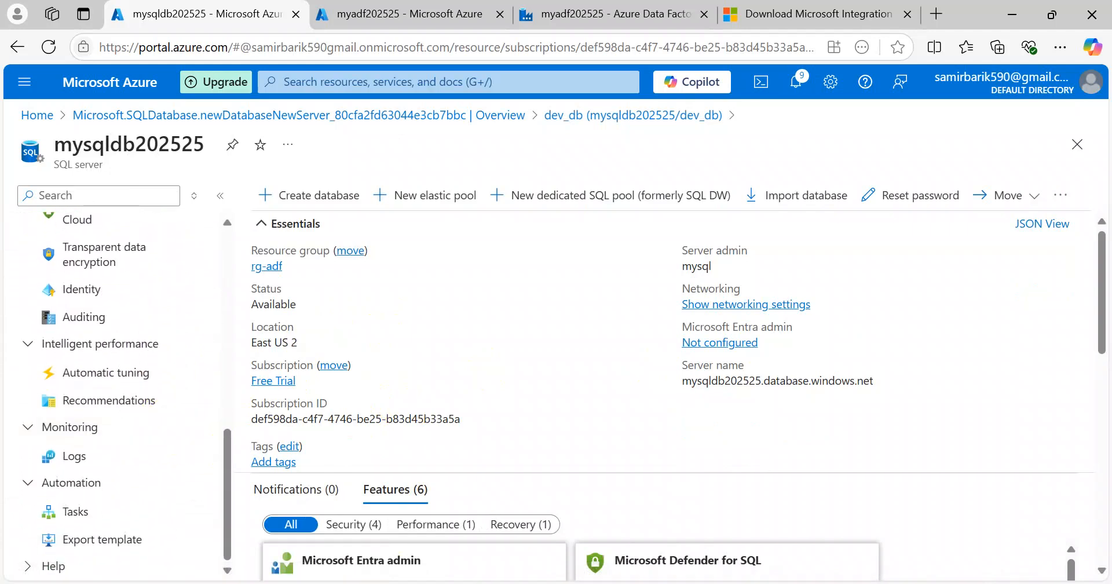
{"action": "scroll", "coordinate": [128, 376], "scroll_direction": "up", "scroll_amount": 7}
{"action": "left_click", "coordinate": [120, 362]}
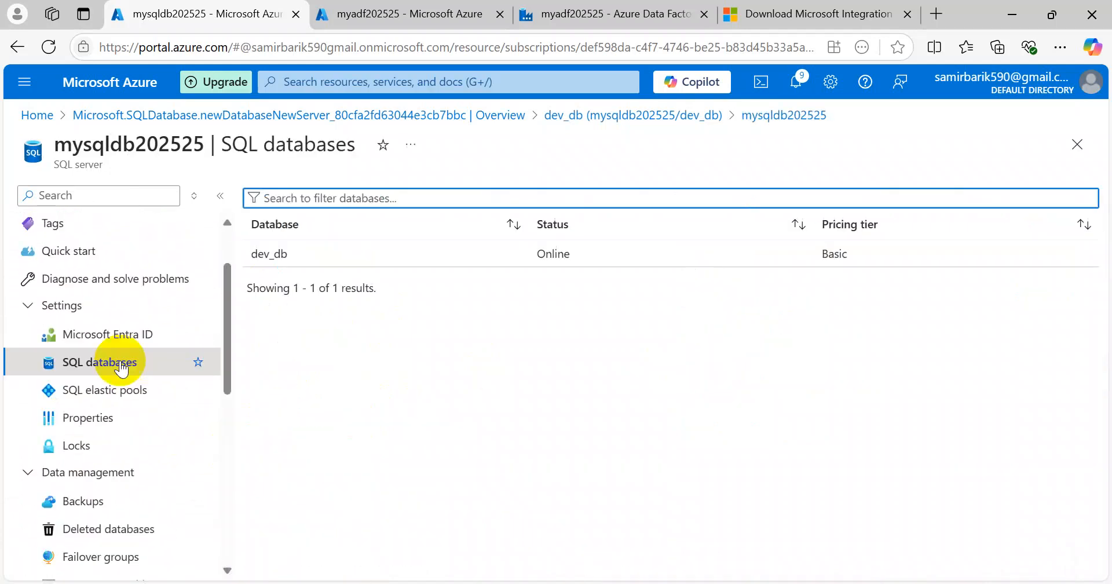
{"action": "left_click", "coordinate": [273, 254]}
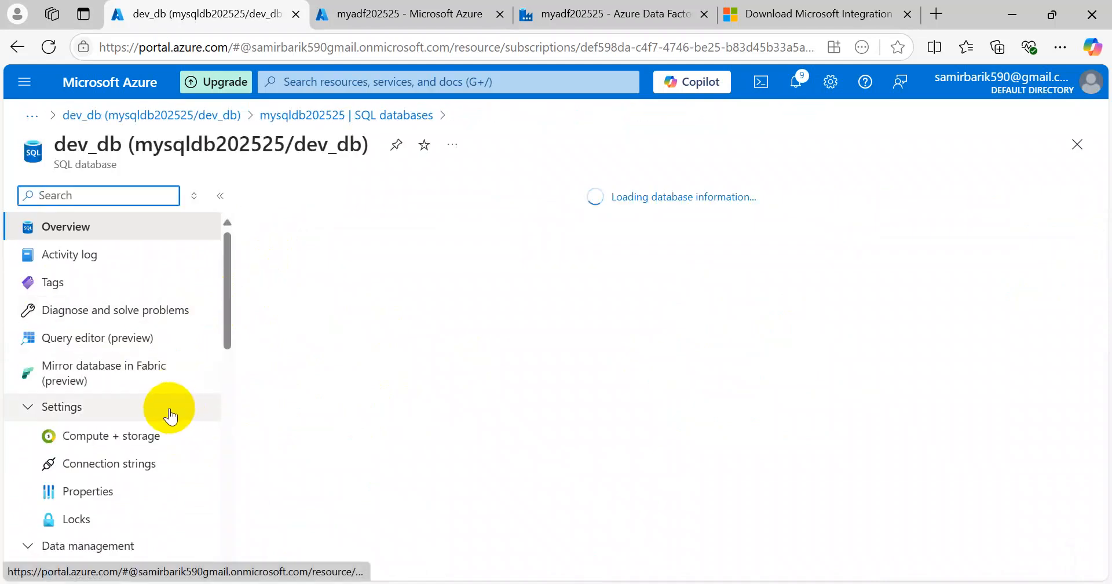
Step: Open dev_db's Query editor and sign in with the SQL login password
{"action": "left_click", "coordinate": [79, 338]}
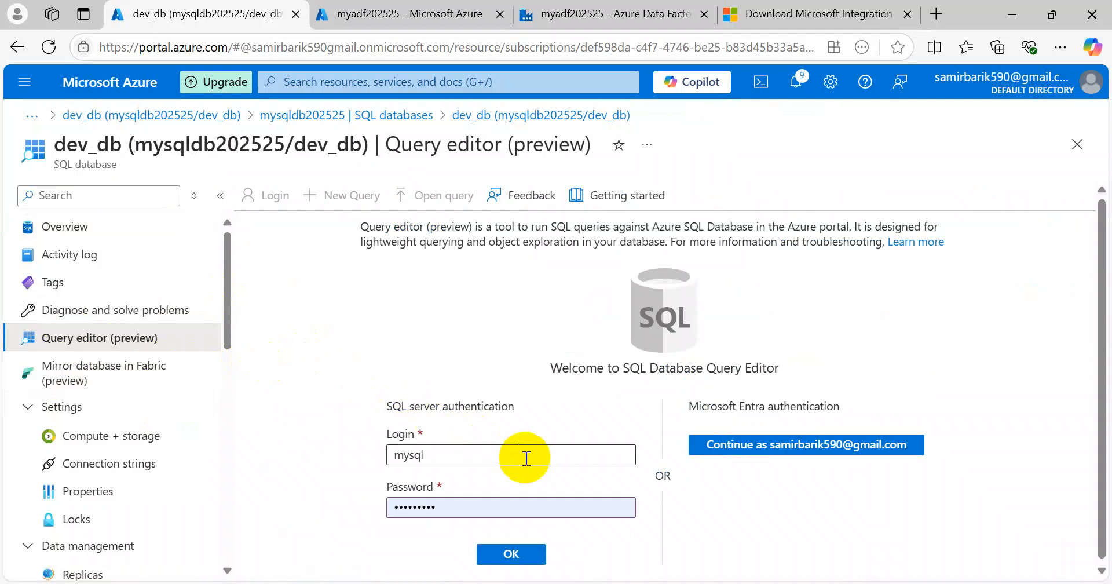
{"action": "left_click", "coordinate": [464, 506]}
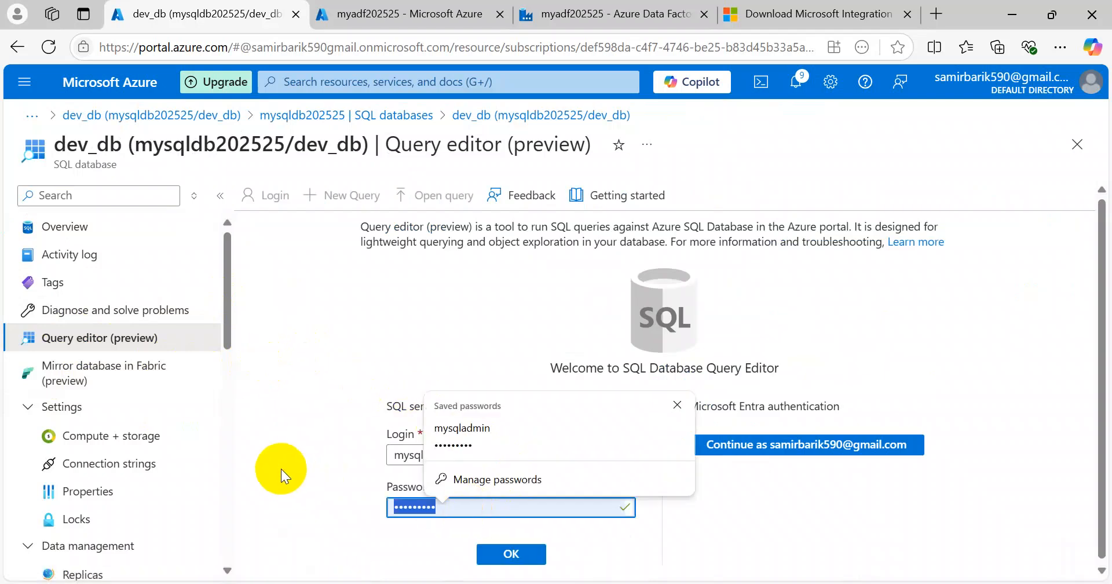
{"action": "type", "text": "••••••"}
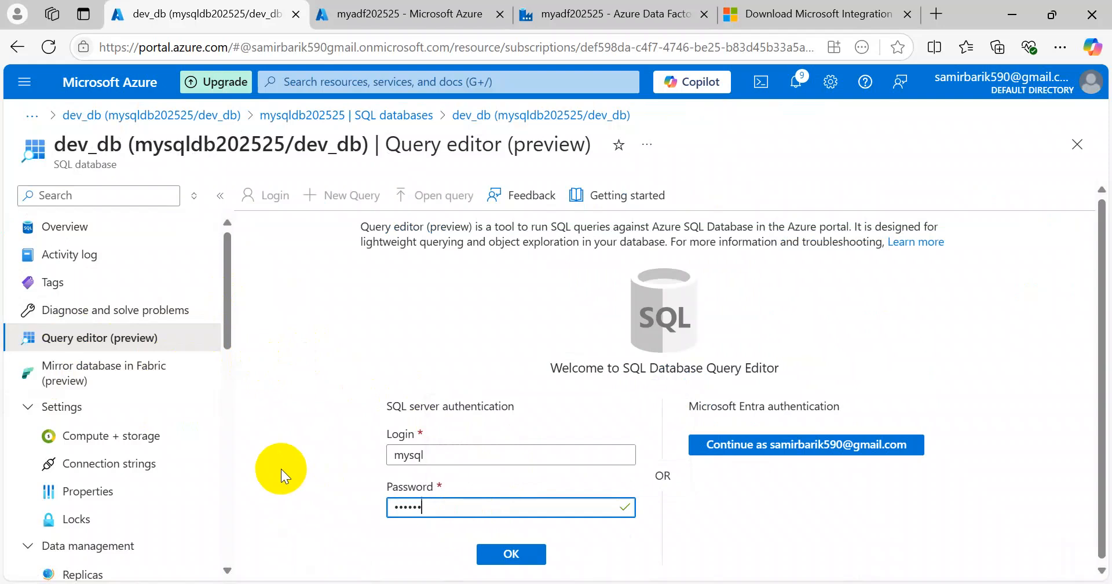
{"action": "type", "text": "•••"}
{"action": "left_click", "coordinate": [527, 556]}
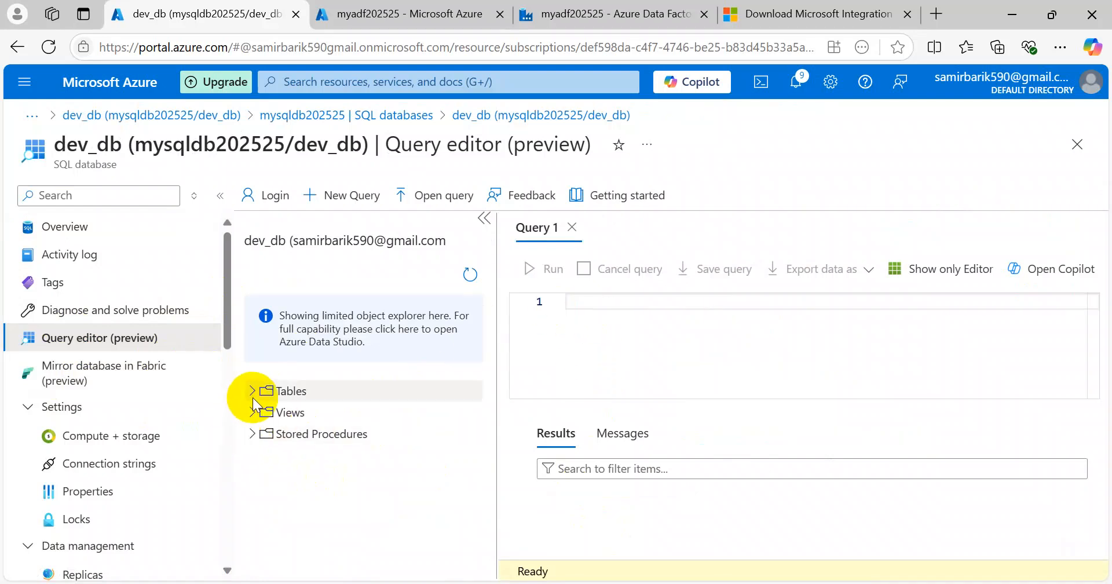
{"action": "scroll", "coordinate": [344, 381], "scroll_direction": "down", "scroll_amount": 2}
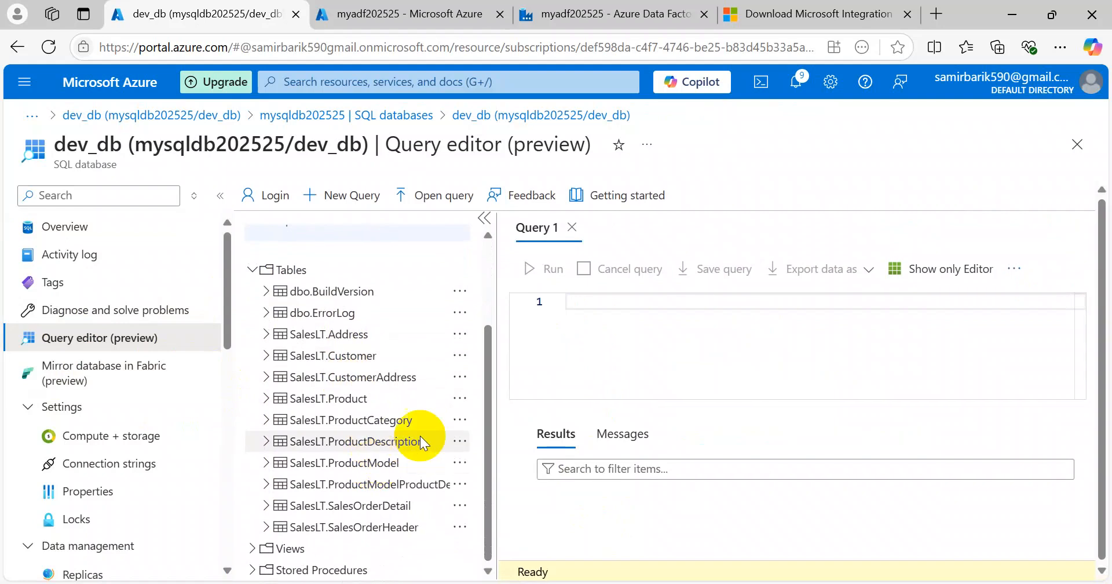
Step: Run the statement use dev_db; in the query editor
{"action": "left_click", "coordinate": [588, 312]}
{"action": "type", "text": "use dev"}
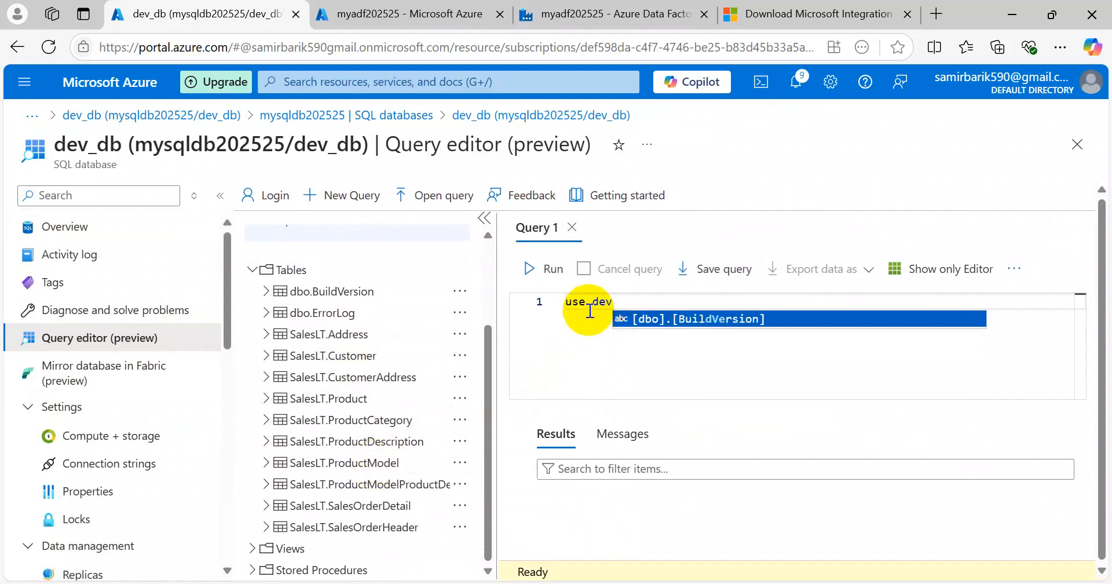
{"action": "type", "text": "_db;"}
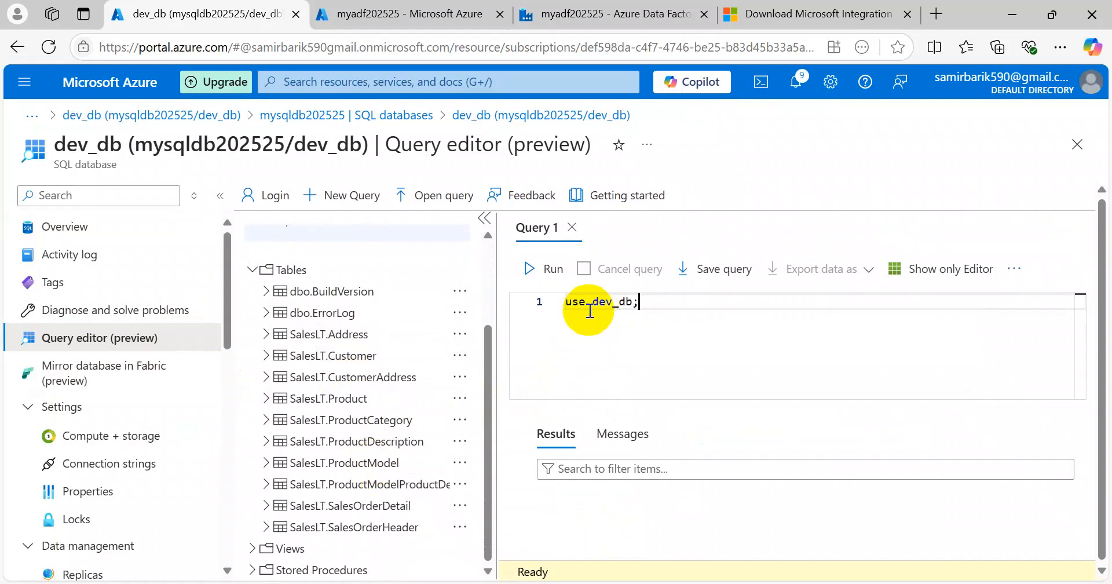
{"action": "key", "text": "ctrl+a"}
{"action": "left_click", "coordinate": [553, 273]}
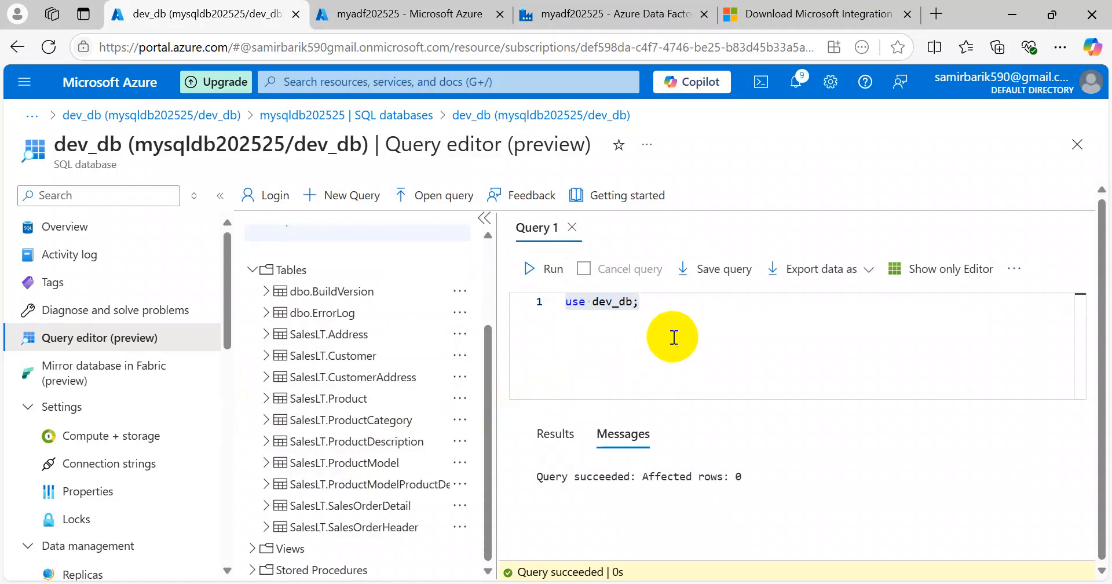
Step: Add show tables; and run both lines, which fails with incorrect syntax near 'show'
{"action": "left_click", "coordinate": [676, 311]}
{"action": "key", "text": "Return"}
{"action": "type", "text": "show table;"}
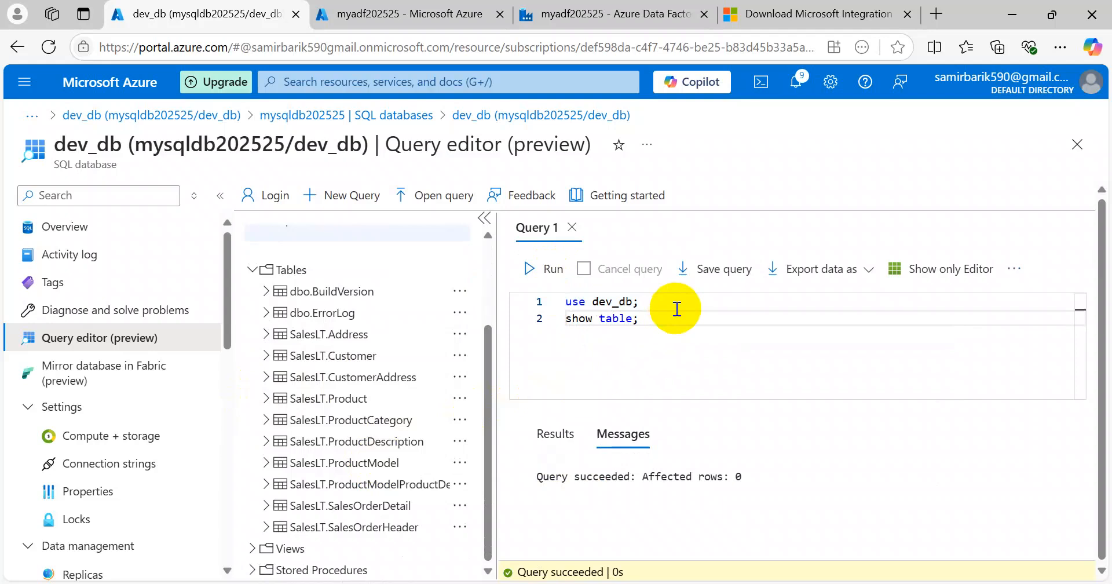
{"action": "key", "text": "BackSpace"}
{"action": "type", "text": "s;"}
{"action": "key", "text": "ctrl+a"}
{"action": "left_click", "coordinate": [548, 269]}
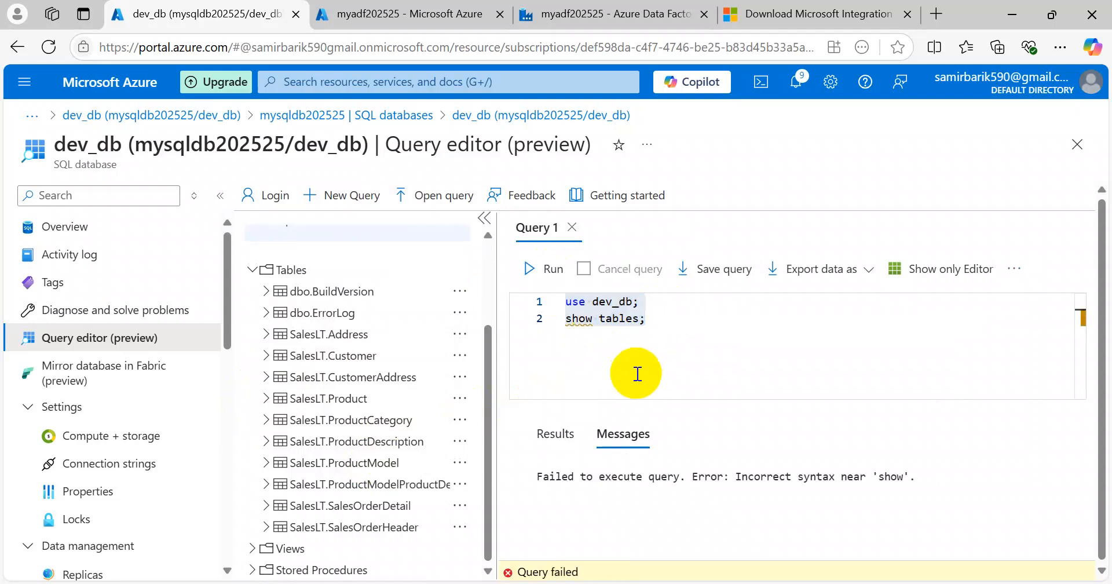
Step: Delete the failed show tables line, leaving only use dev_db;
{"action": "left_click", "coordinate": [699, 350]}
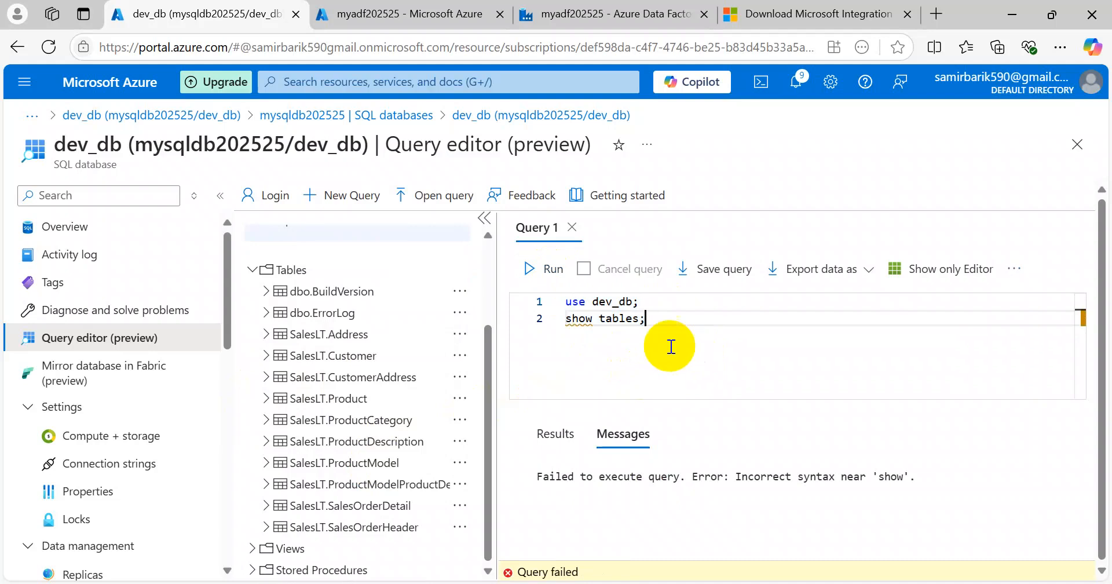
{"action": "left_click", "coordinate": [523, 321]}
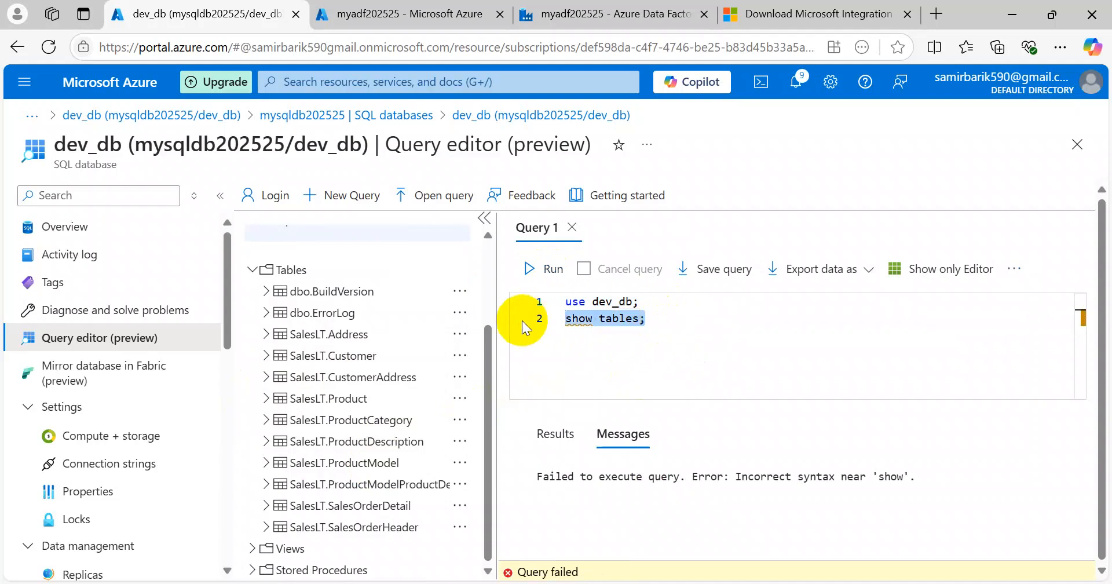
{"action": "key", "text": "BackSpace"}
{"action": "key", "text": "BackSpace"}
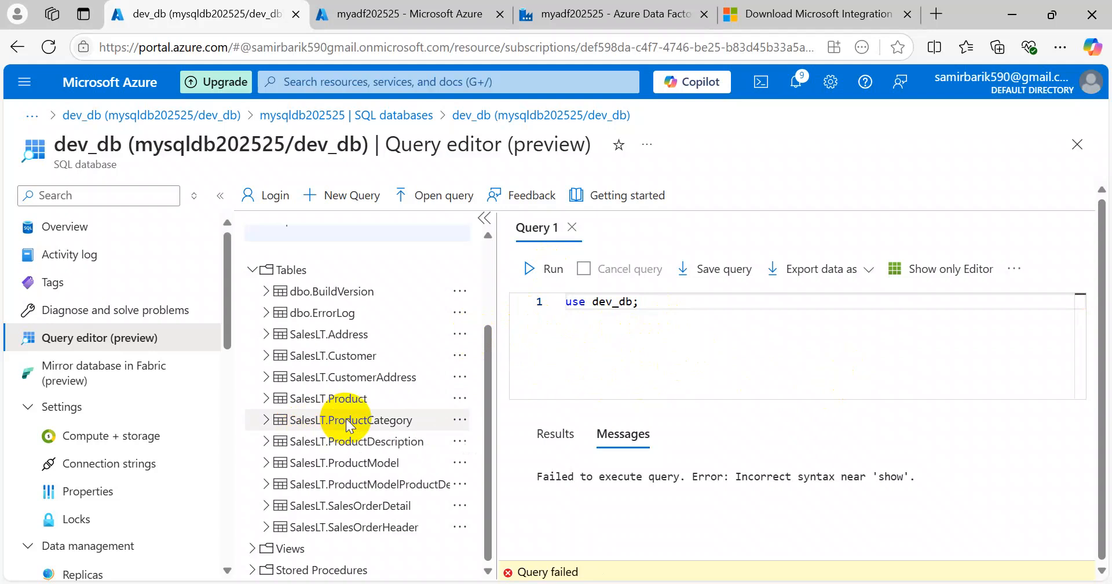
Step: Leave the query editor and return to the ds_AzureSqlTable1 dataset targeting dev_db.t1
{"action": "scroll", "coordinate": [362, 457], "scroll_direction": "up", "scroll_amount": 2}
{"action": "scroll", "coordinate": [355, 454], "scroll_direction": "up", "scroll_amount": 2}
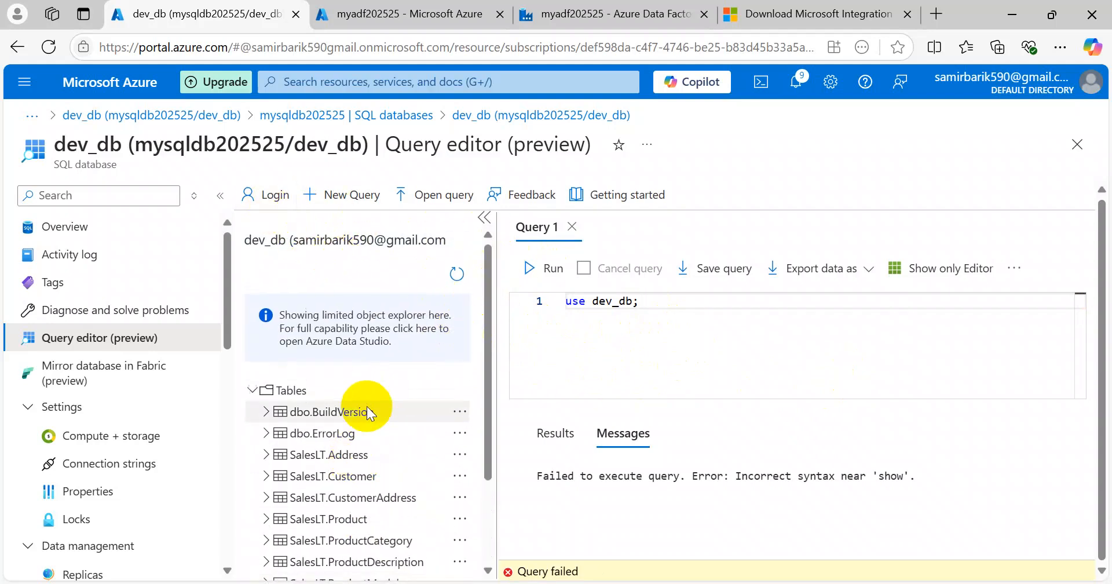
{"action": "scroll", "coordinate": [368, 414], "scroll_direction": "down", "scroll_amount": 4}
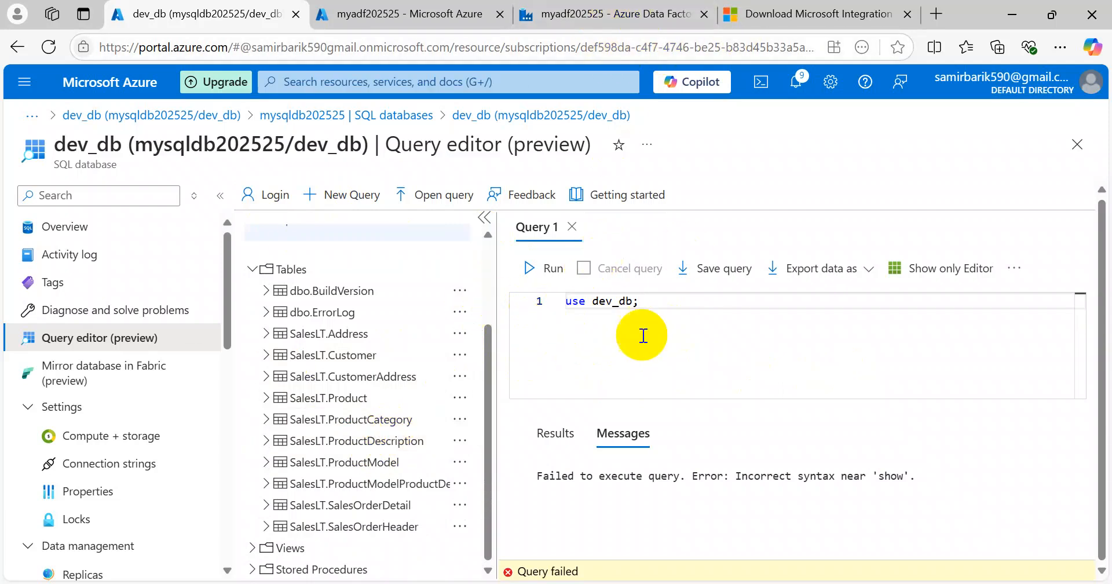
{"action": "left_click", "coordinate": [635, 307]}
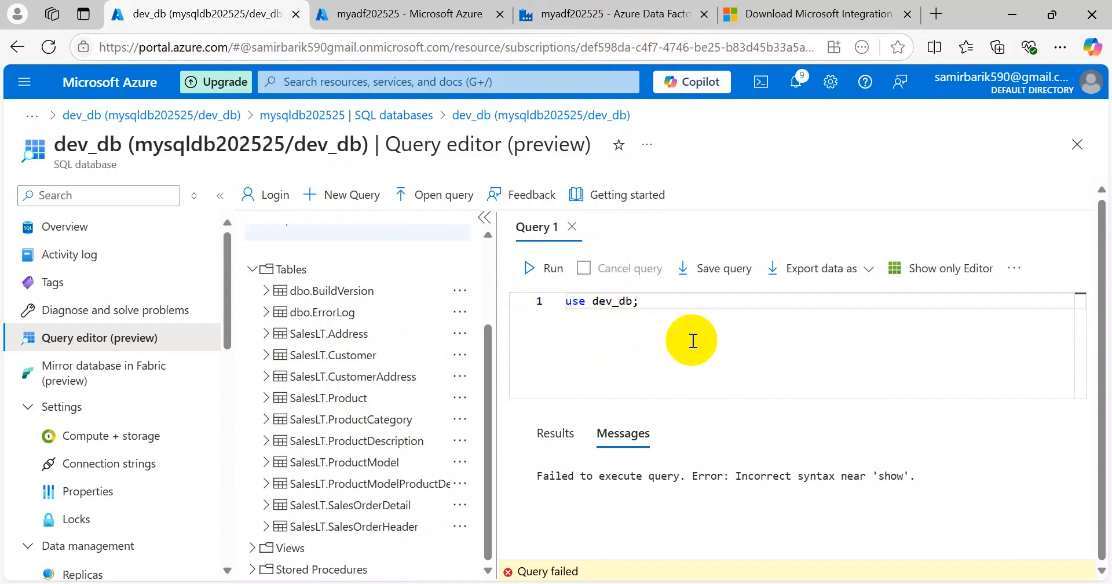
{"action": "left_click", "coordinate": [623, 16]}
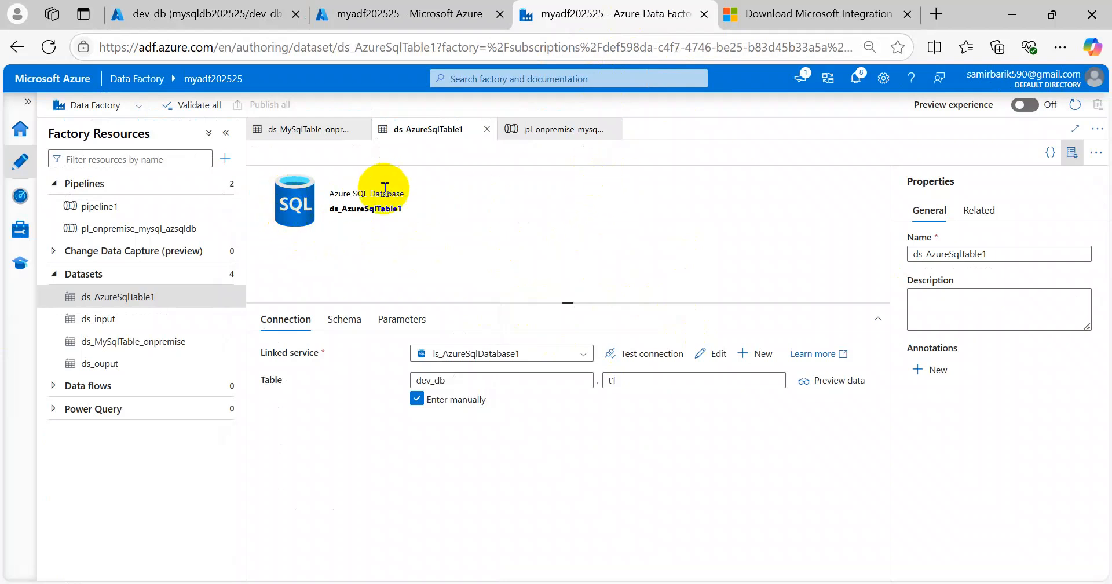
Step: Debug-run pipeline pl_onpremise_mysql_azsqldb and confirm Copy data1 shows In progress
{"action": "left_click", "coordinate": [311, 128]}
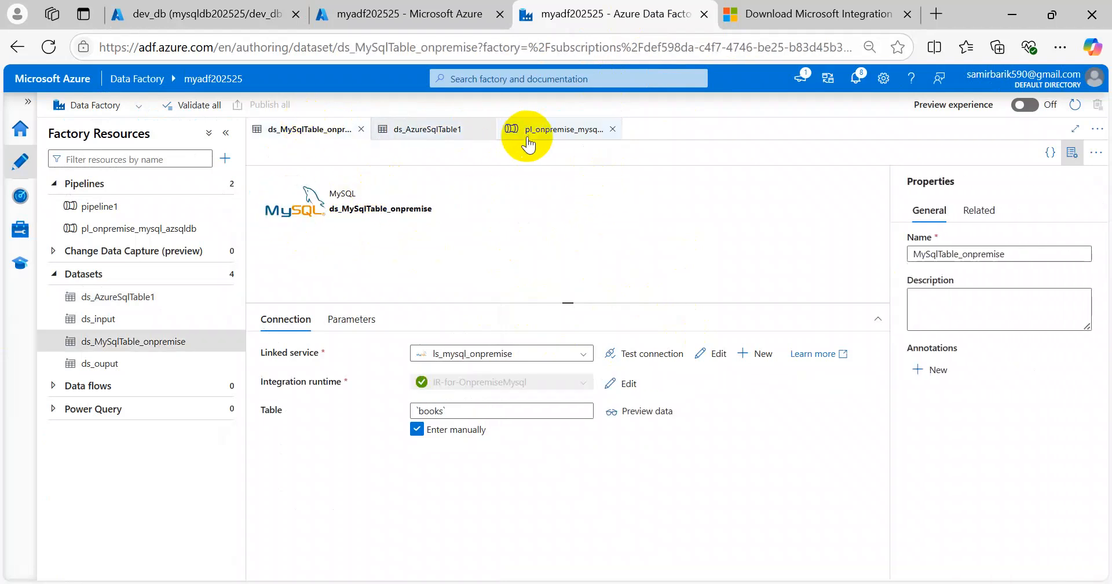
{"action": "left_click", "coordinate": [553, 130]}
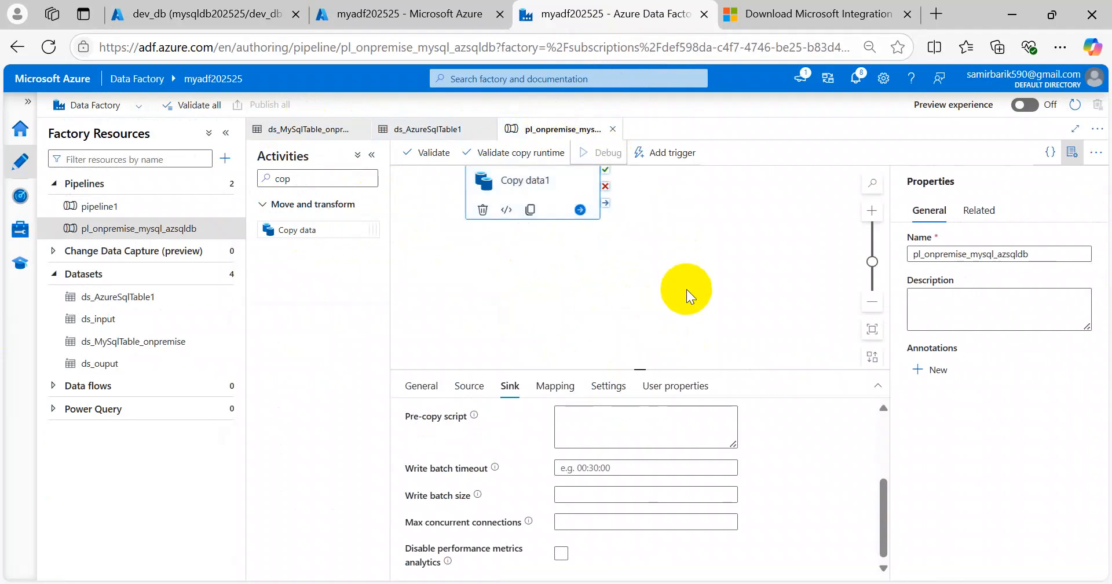
{"action": "left_click", "coordinate": [696, 298]}
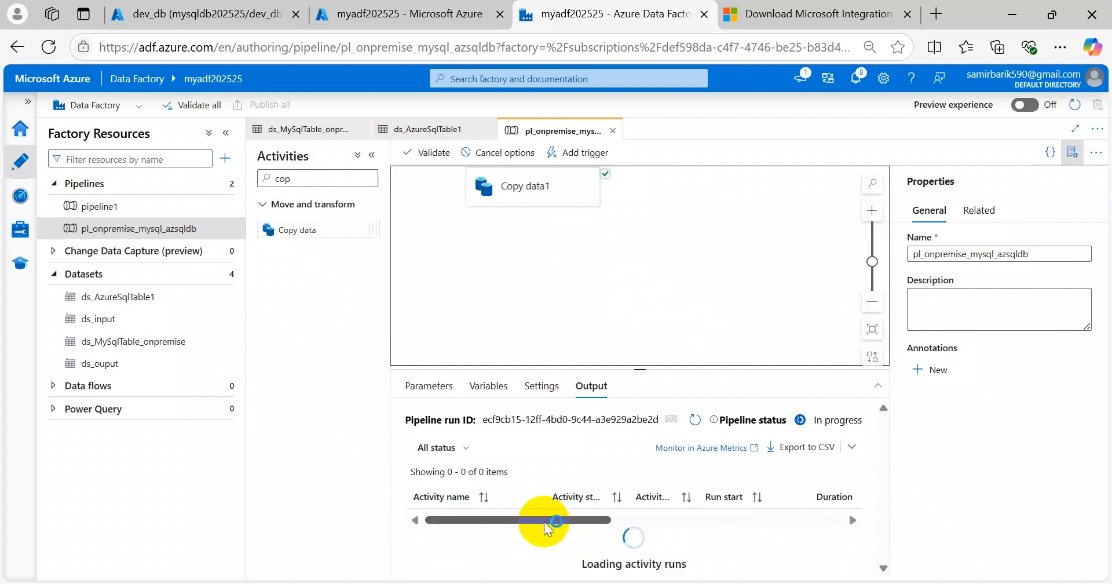
{"action": "mouse_move", "coordinate": [540, 528]}
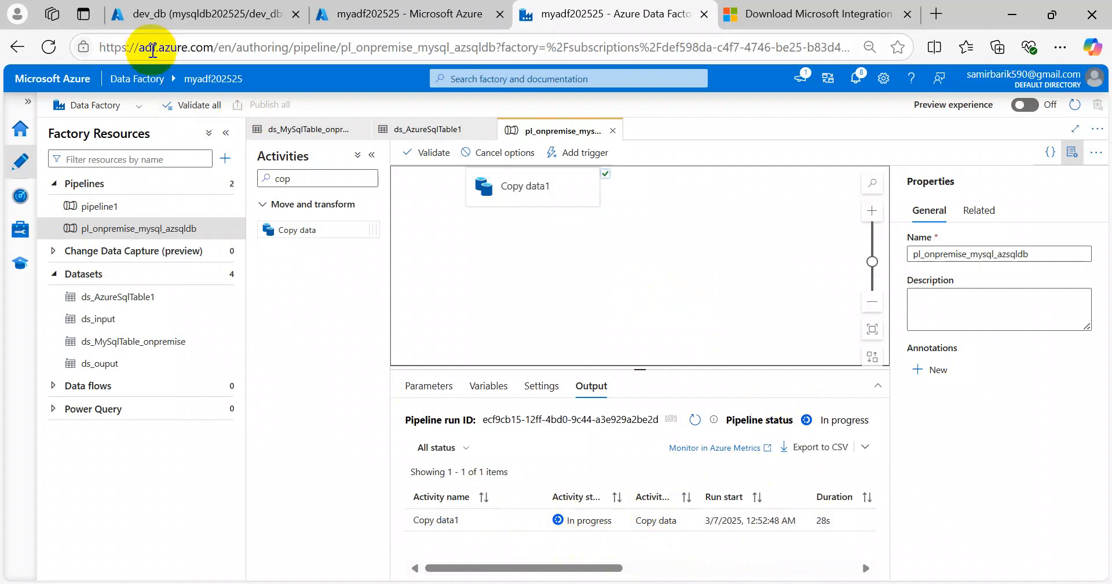
{"action": "left_click", "coordinate": [192, 18]}
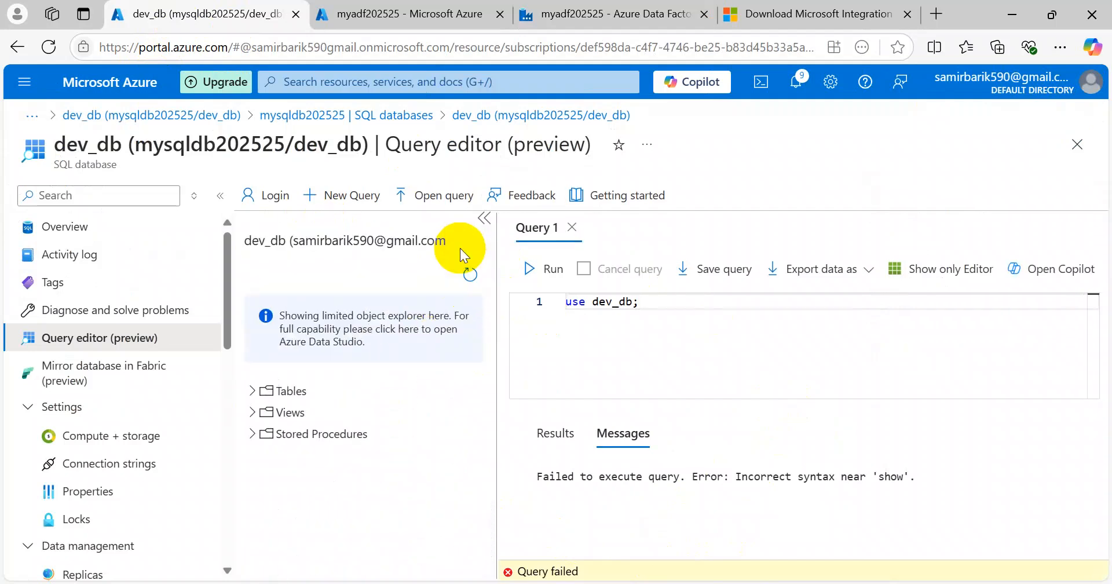
Step: Expand Tables and dev_db.t1 to see columns s_no, author_fname, author_lname, book_name, pages
{"action": "left_click", "coordinate": [252, 392]}
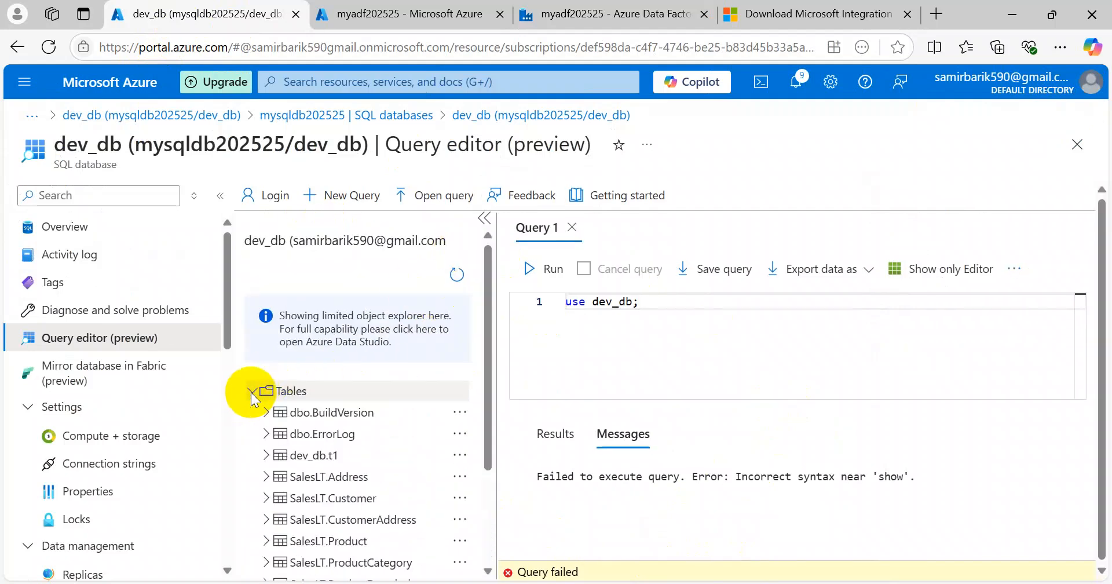
{"action": "scroll", "coordinate": [349, 463], "scroll_direction": "down", "scroll_amount": 2}
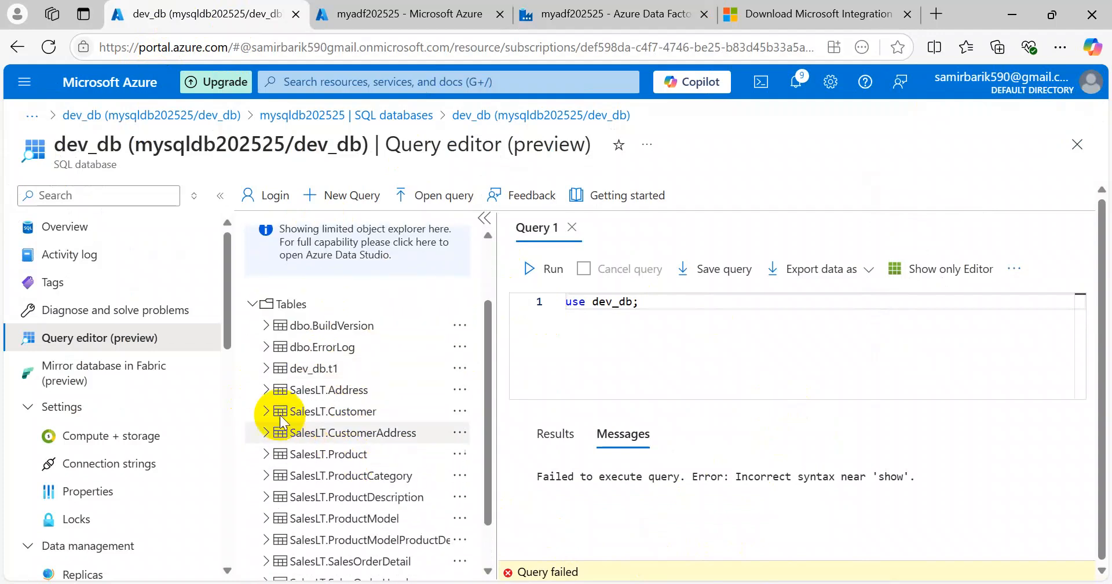
{"action": "left_click", "coordinate": [266, 368]}
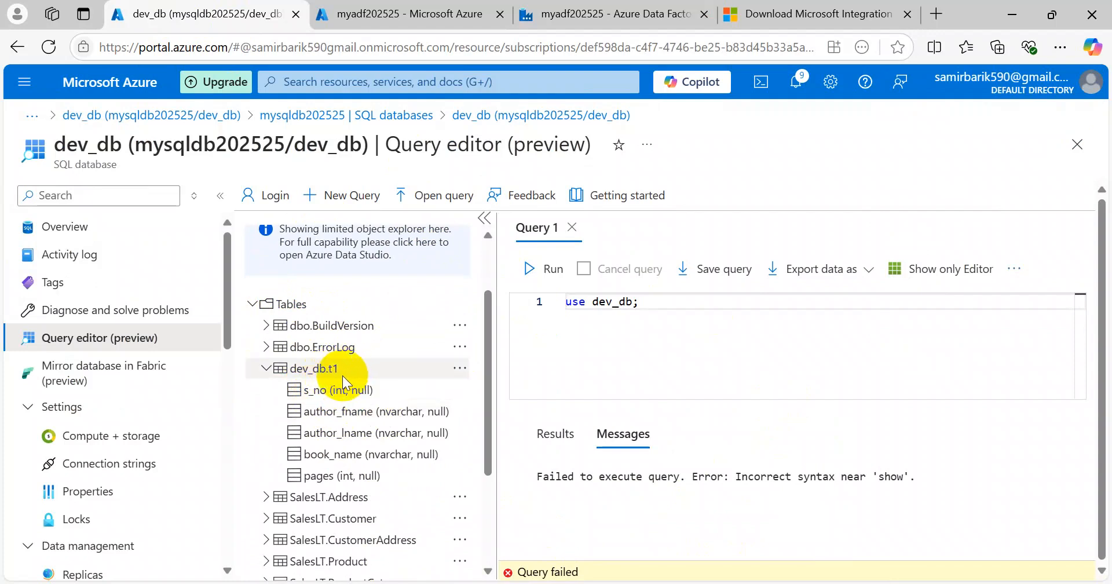
{"action": "left_click_drag", "start_coordinate": [663, 303], "coordinate": [479, 292]}
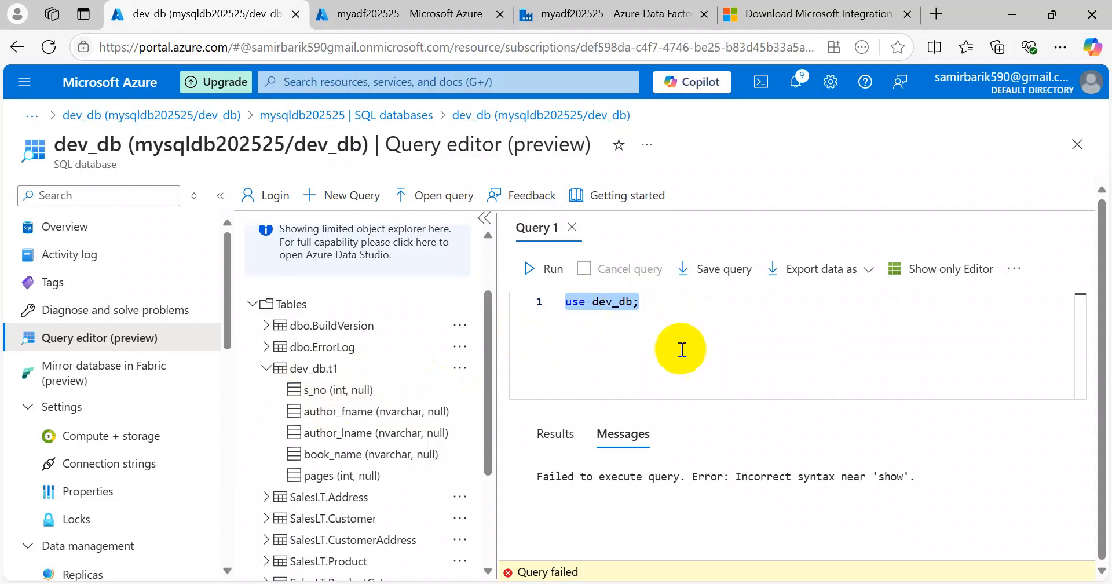
Step: Write select * frm [dev_db].[t1]; using the table suggestion and run it
{"action": "type", "text": "select * fr"}
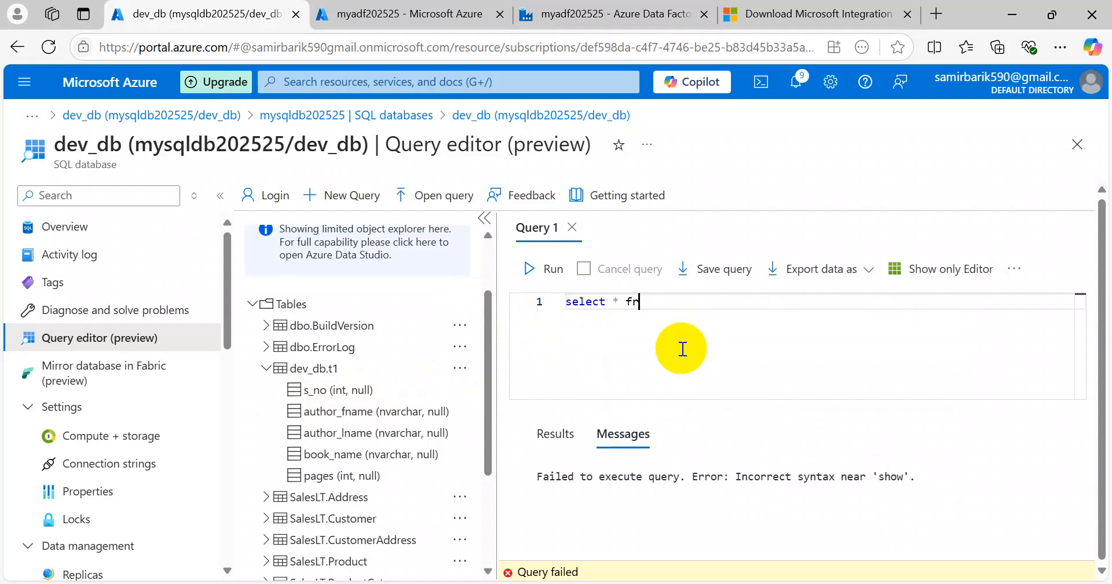
{"action": "type", "text": "m dev"}
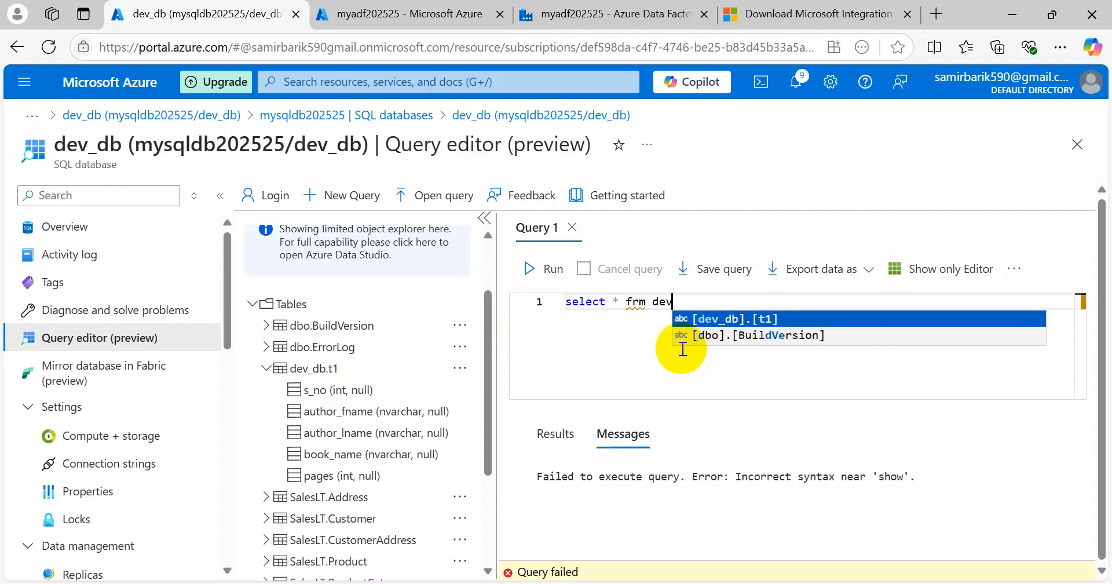
{"action": "left_click", "coordinate": [745, 319]}
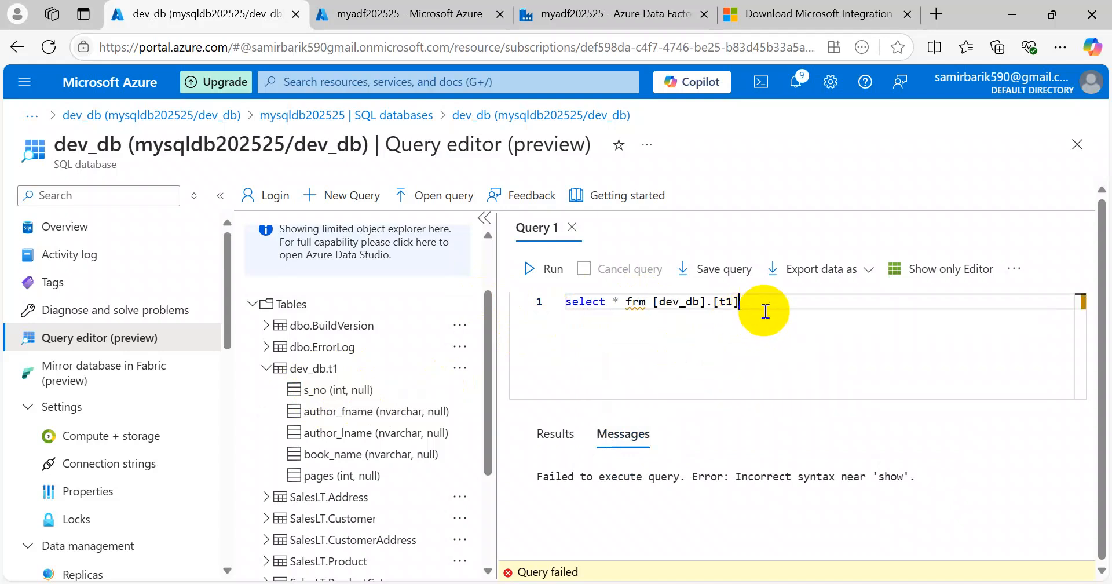
{"action": "type", "text": ";"}
{"action": "key", "text": "ctrl+a"}
{"action": "left_click", "coordinate": [539, 268]}
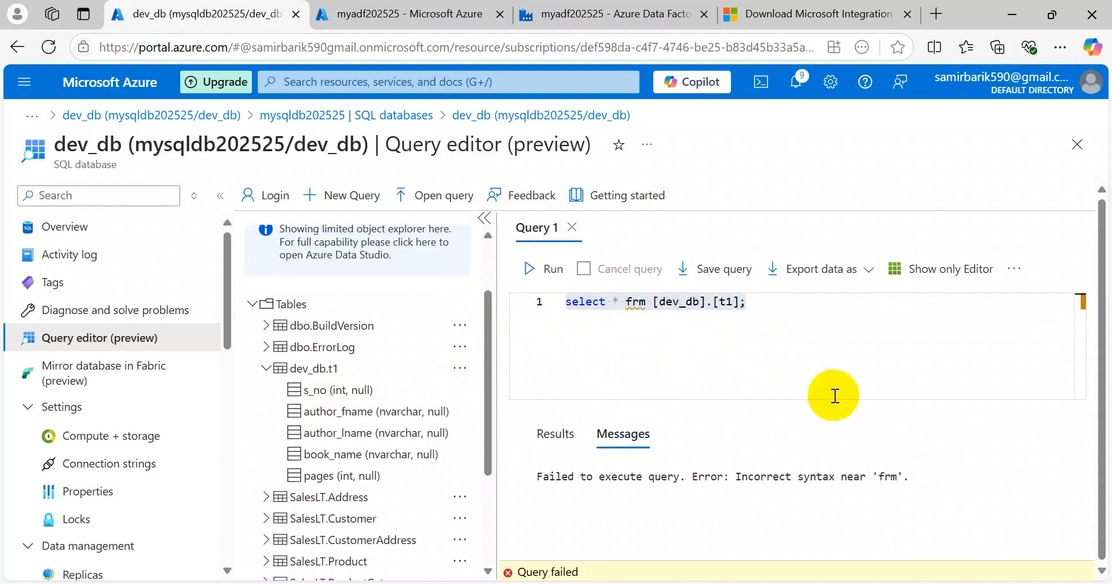
Step: Correct 'frm' to 'from' and rerun, returning rows mystory, mystory2 and hundered_story2
{"action": "left_click", "coordinate": [639, 308]}
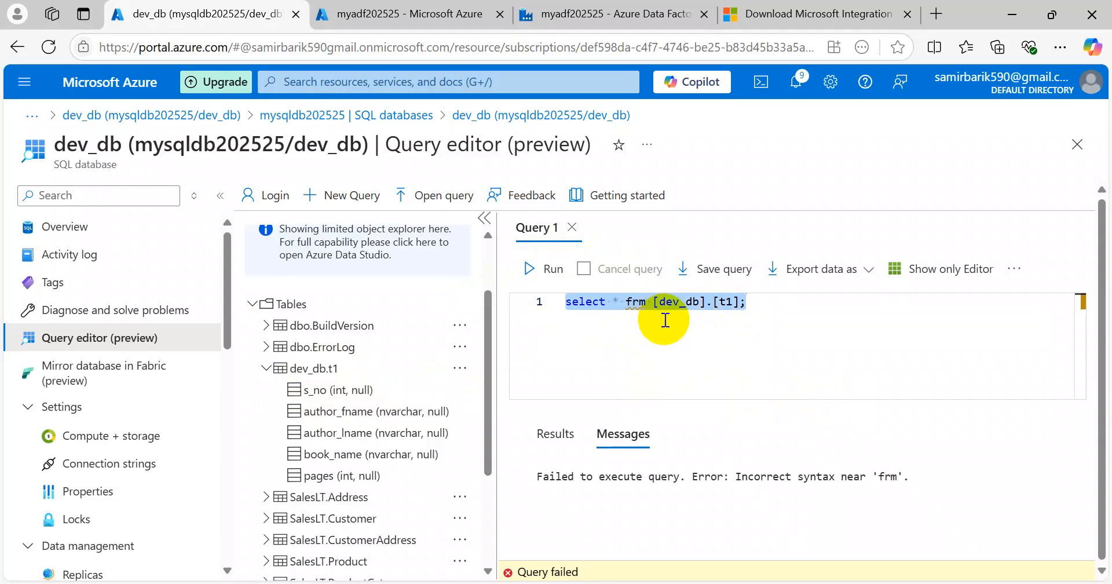
{"action": "key", "text": "Left"}
{"action": "left_click", "coordinate": [640, 302]}
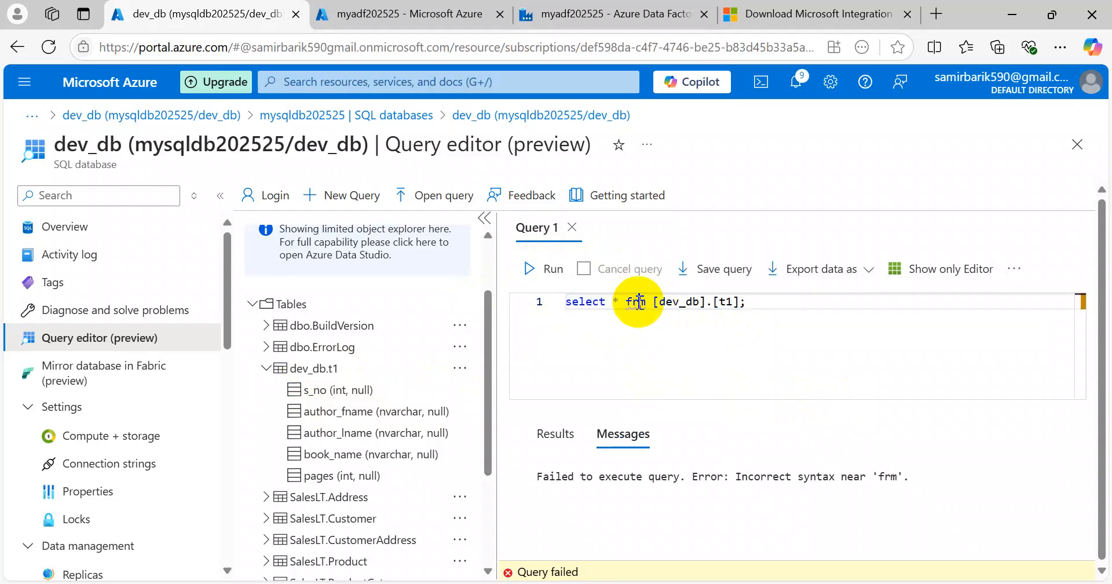
{"action": "type", "text": "o"}
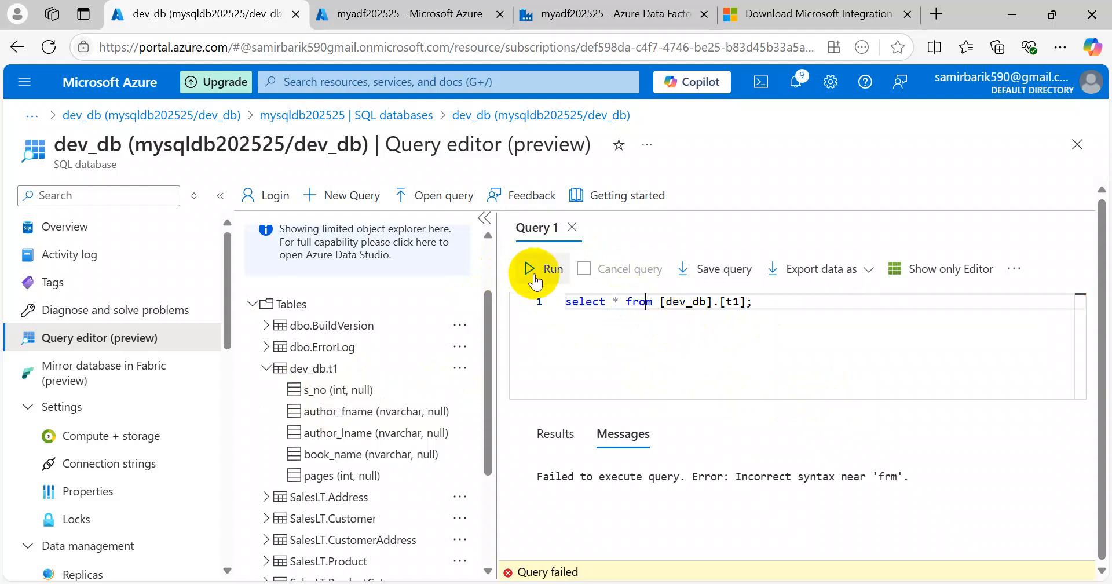
{"action": "left_click", "coordinate": [532, 277]}
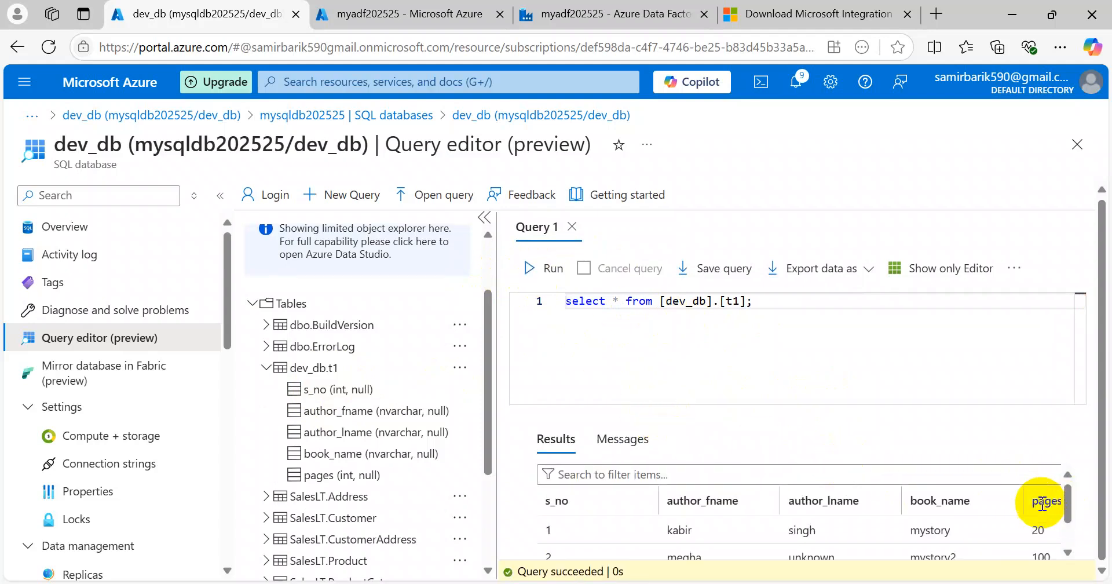
{"action": "scroll", "coordinate": [993, 485], "scroll_direction": "down", "scroll_amount": 2}
{"action": "scroll", "coordinate": [881, 492], "scroll_direction": "up", "scroll_amount": 2}
{"action": "scroll", "coordinate": [831, 519], "scroll_direction": "down", "scroll_amount": 2}
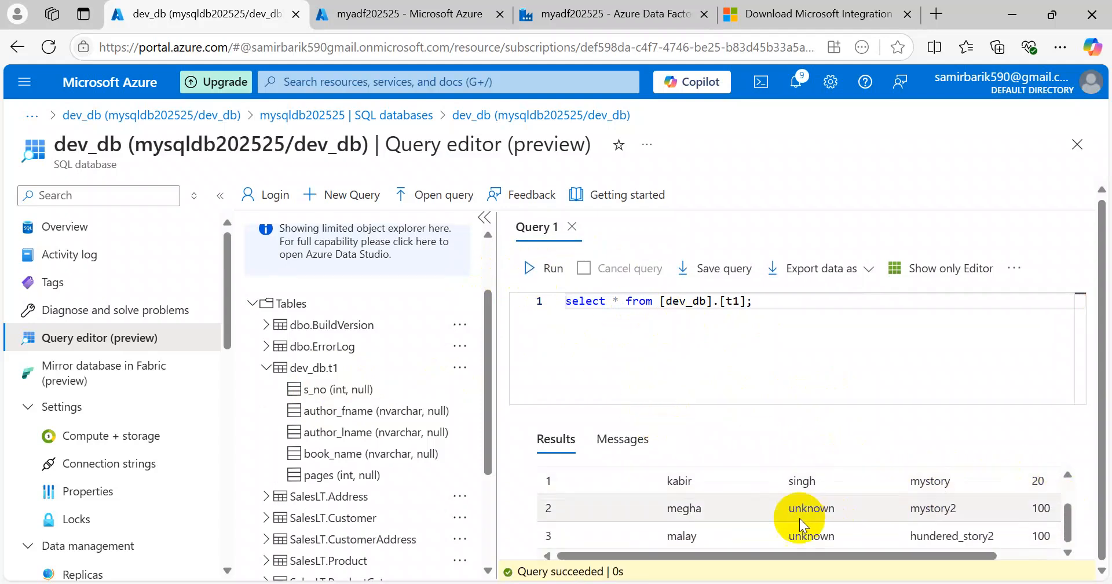
{"action": "scroll", "coordinate": [831, 521], "scroll_direction": "up", "scroll_amount": 2}
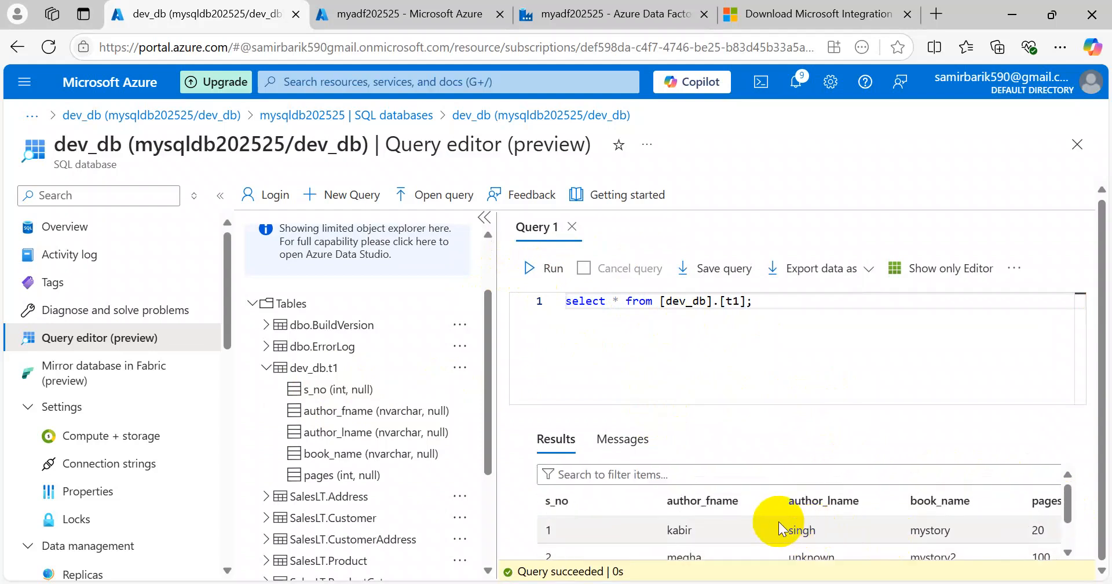
{"action": "scroll", "coordinate": [779, 521], "scroll_direction": "down", "scroll_amount": 2}
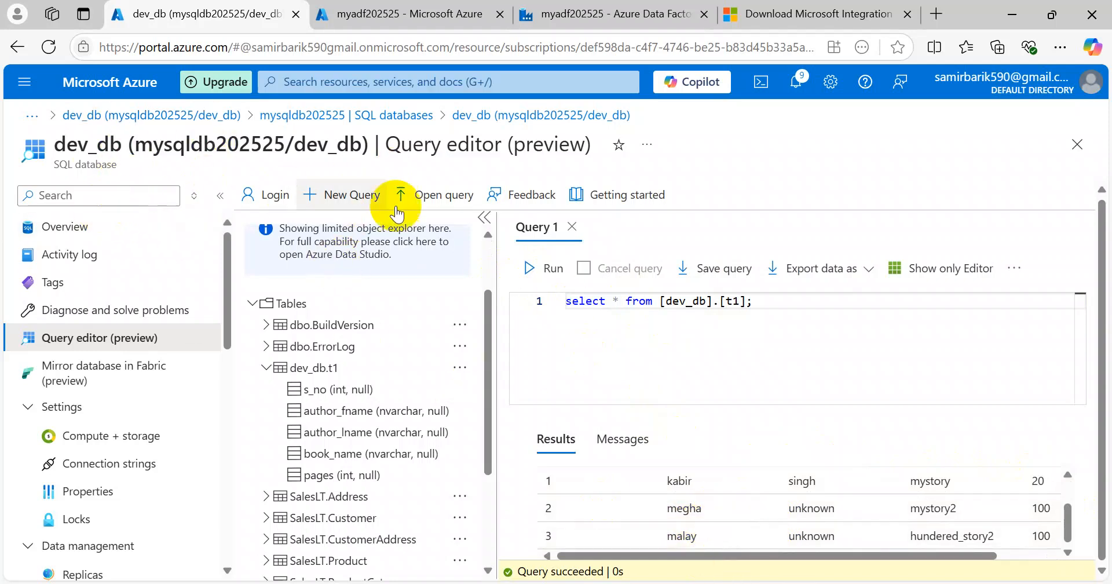
{"action": "mouse_move", "coordinate": [732, 574]}
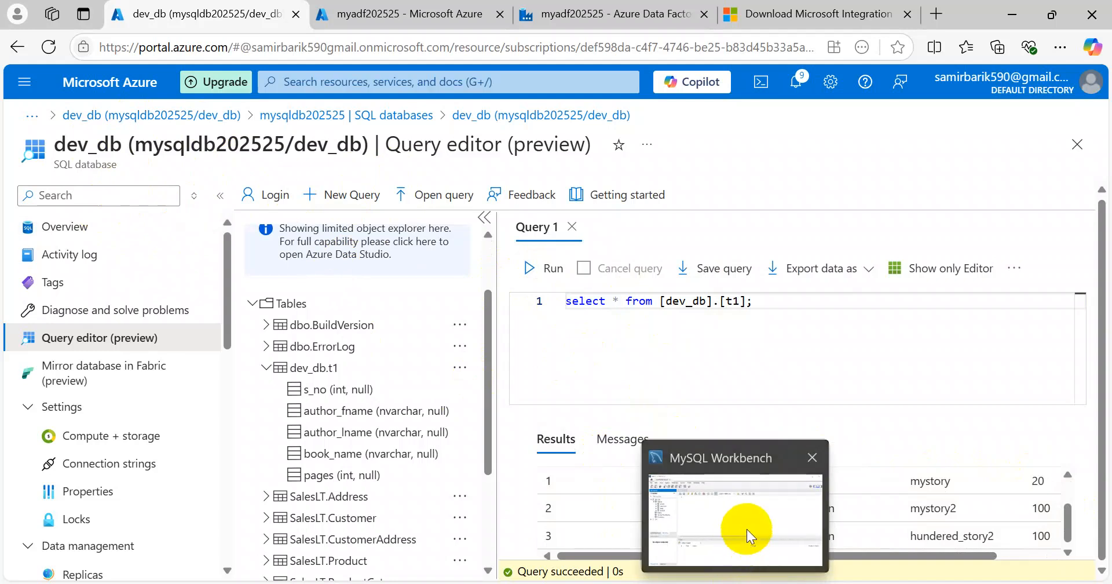
{"action": "left_click", "coordinate": [745, 533]}
Step: List the books table rows in MySQL Workbench, then check the pipeline run Succeeded
{"action": "left_click", "coordinate": [90, 189]}
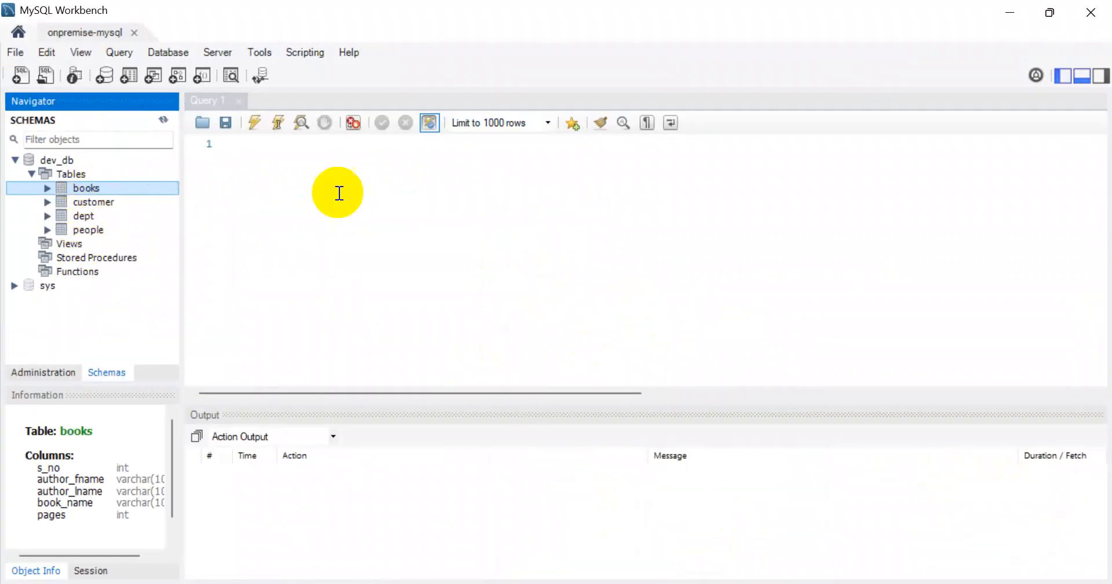
{"action": "right_click", "coordinate": [94, 189]}
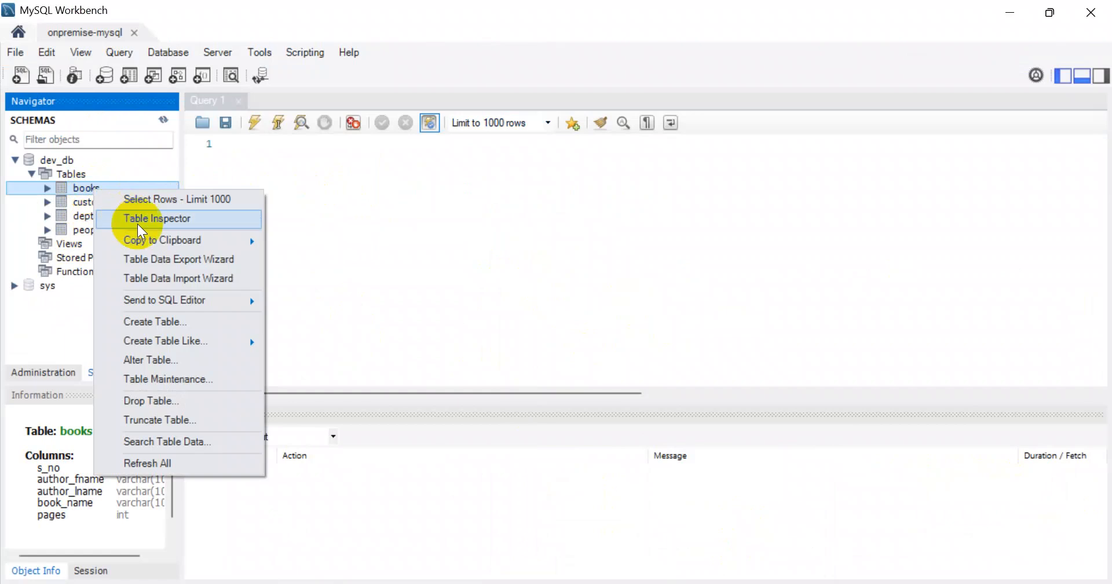
{"action": "left_click", "coordinate": [179, 199]}
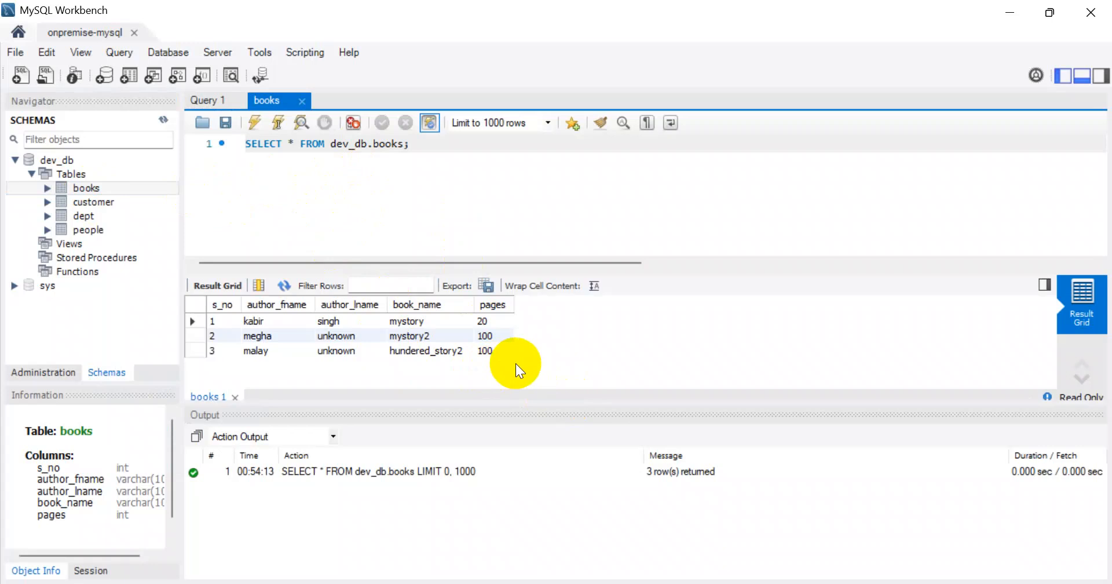
{"action": "left_click", "coordinate": [1012, 11]}
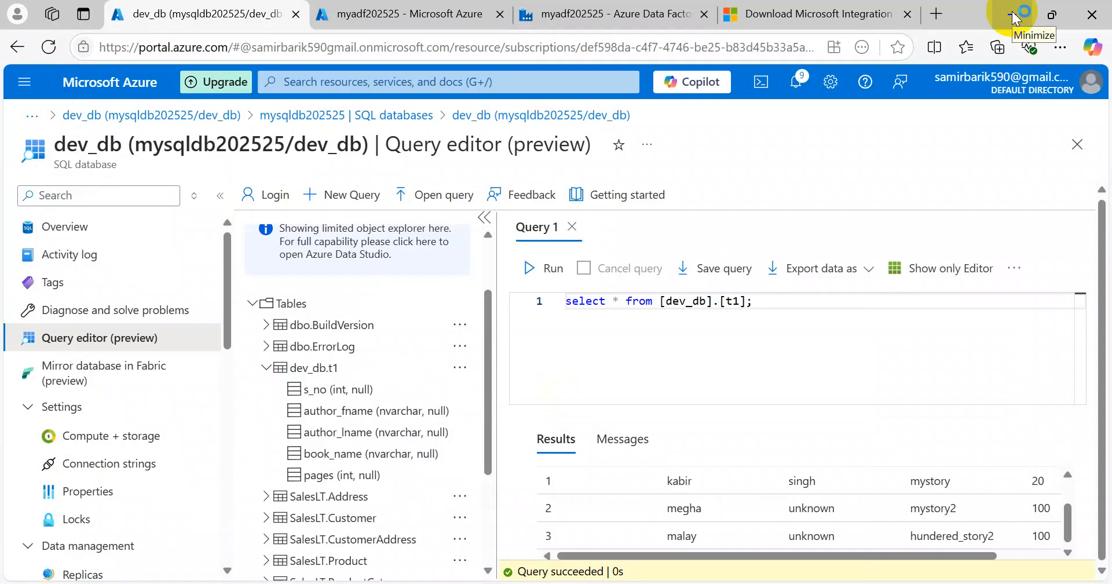
{"action": "left_click", "coordinate": [632, 15]}
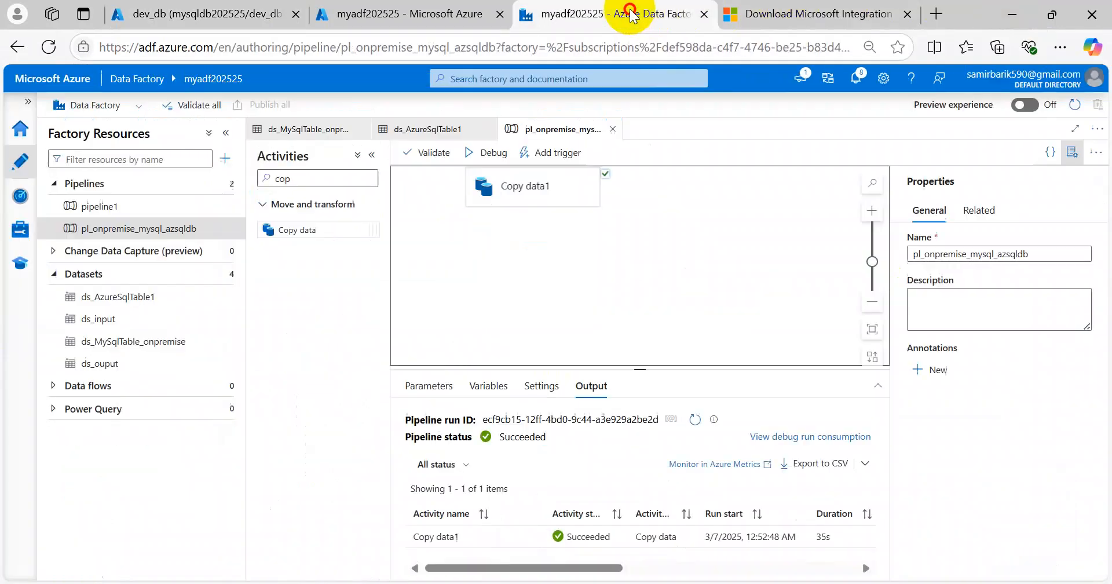